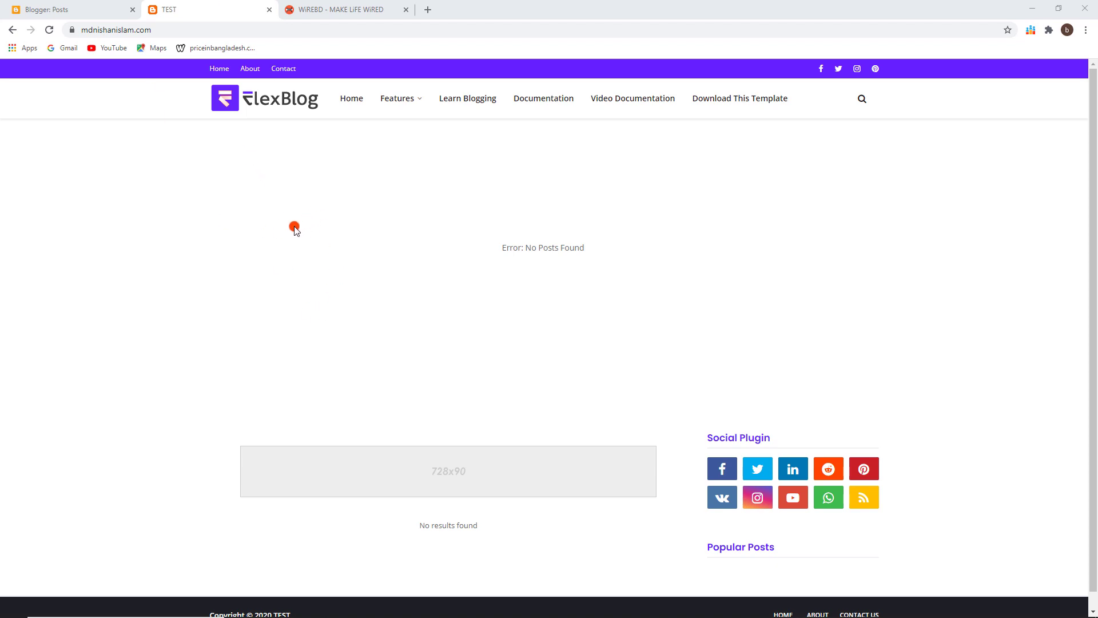
# Examine the blog homepage's header menus, content area and footer
pyautogui.scroll(-1, 379, 290)
pyautogui.scroll(1, 331, 269)
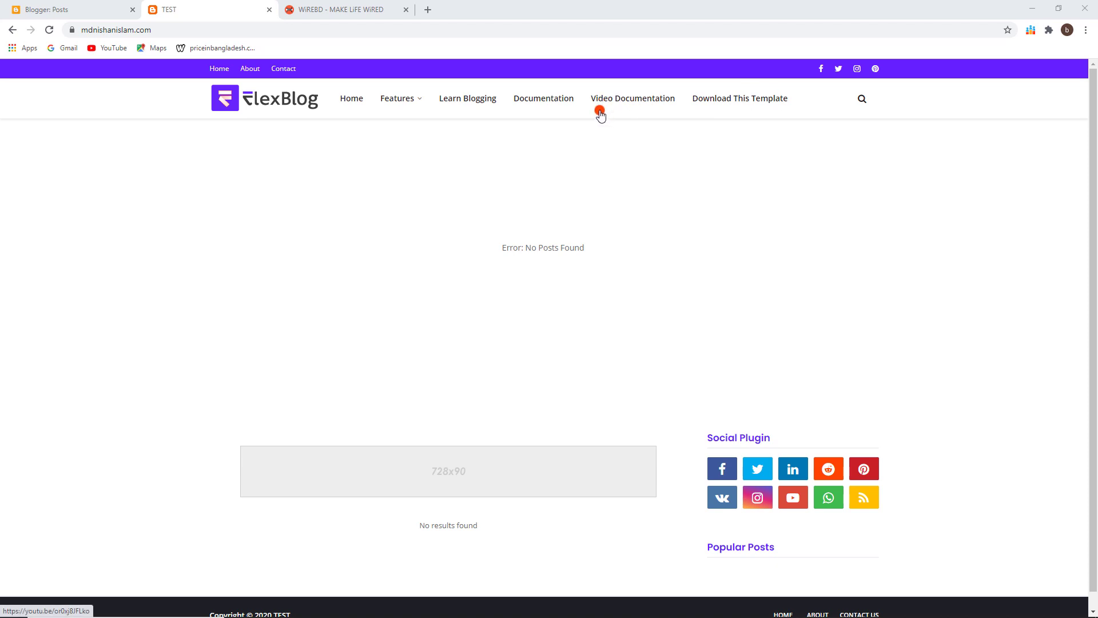
pyautogui.moveTo(380, 109)
pyautogui.scroll(-1, 500, 201)
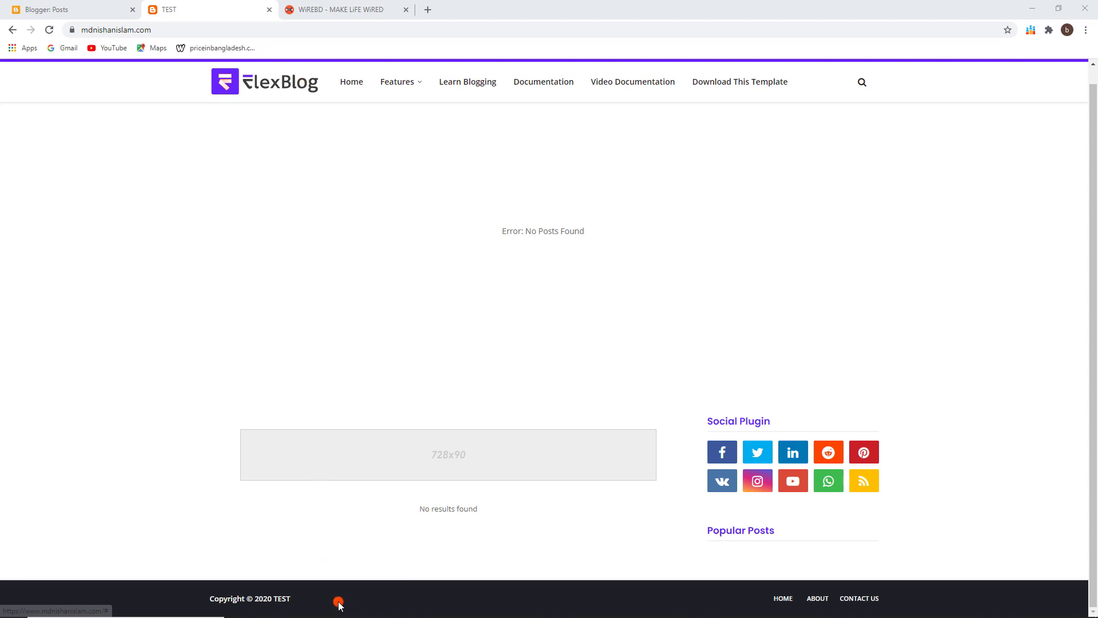
pyautogui.scroll(1, 440, 383)
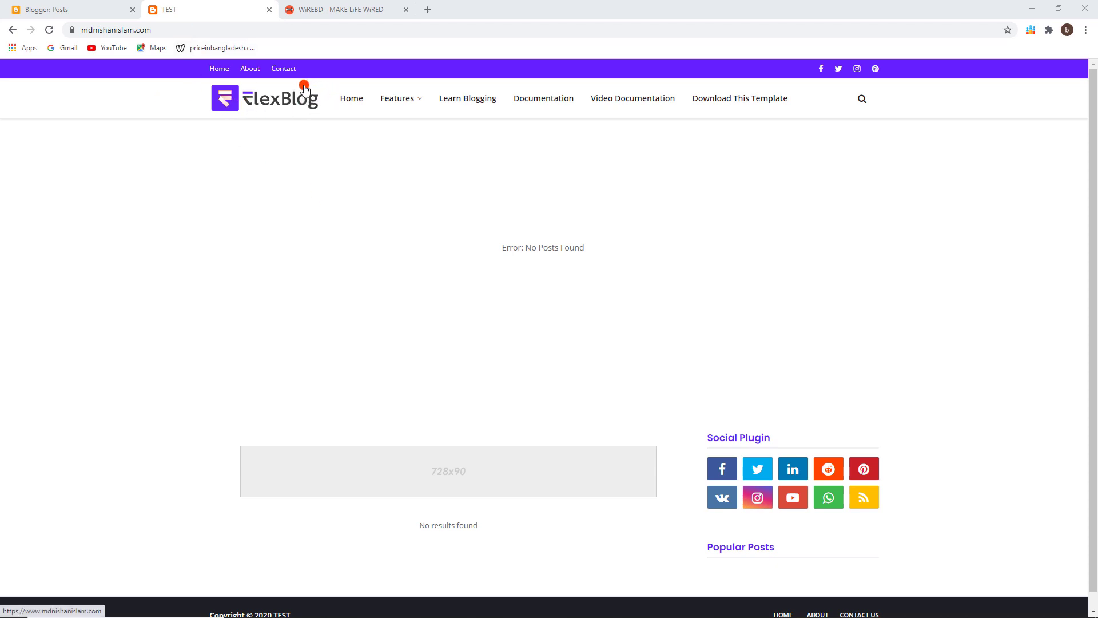
pyautogui.scroll(-1, 389, 435)
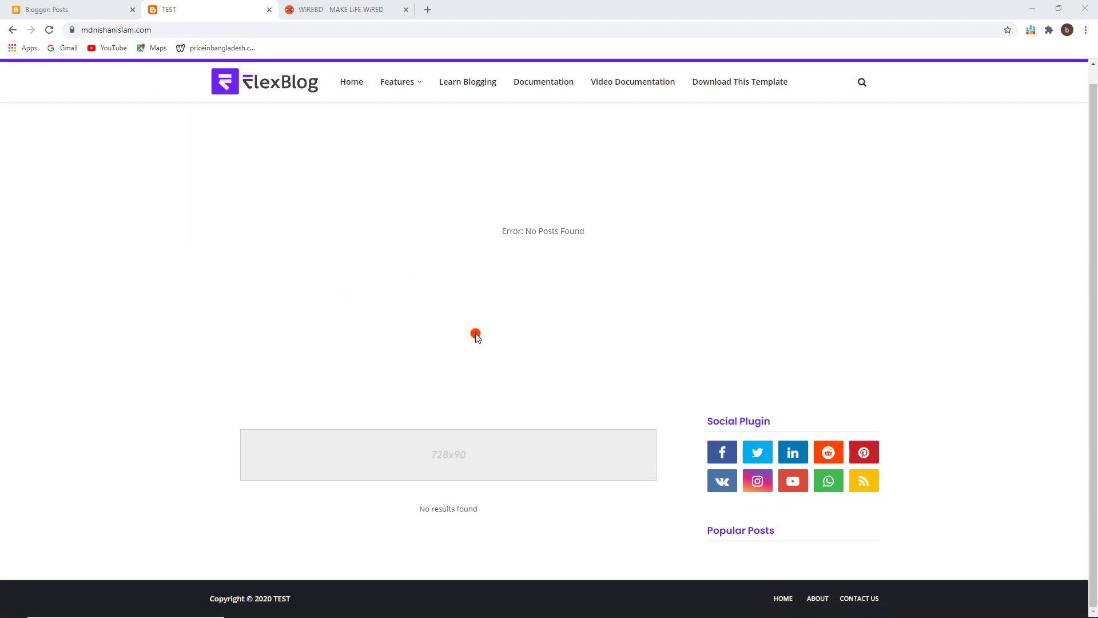
pyautogui.scroll(1, 433, 329)
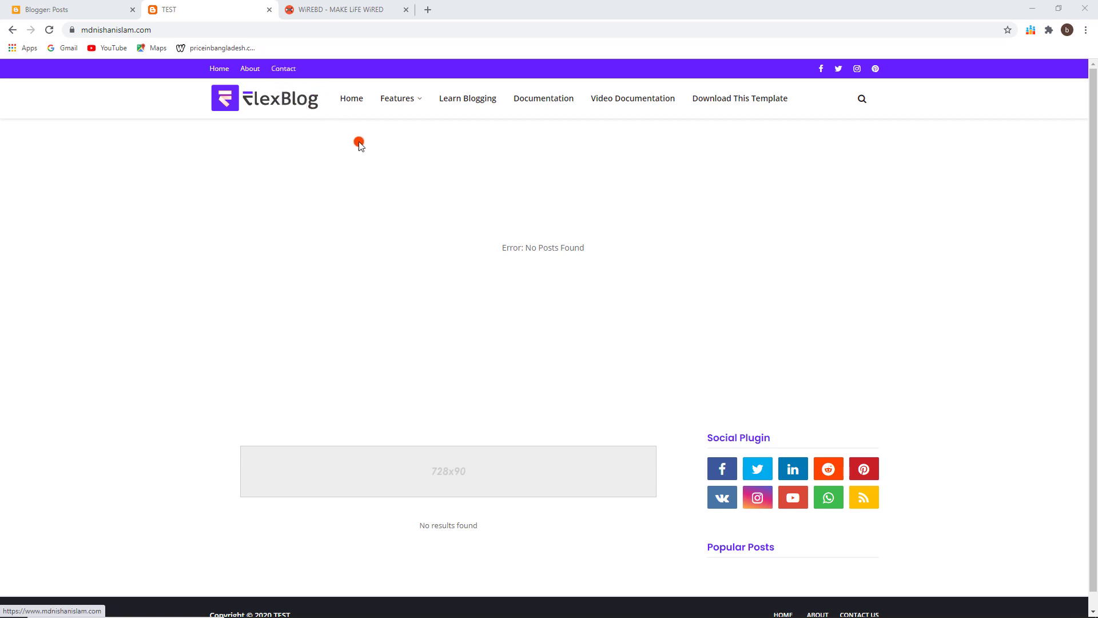
# Check the Contact page linked in the blog's header and the homepage's footer links
pyautogui.click(290, 70)
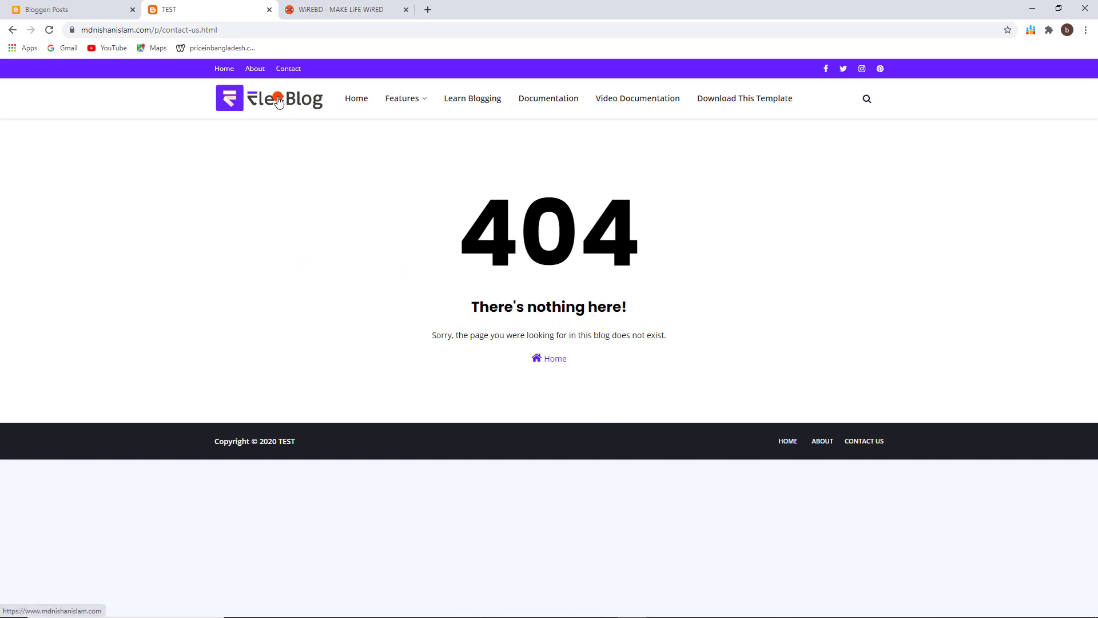
pyautogui.click(314, 108)
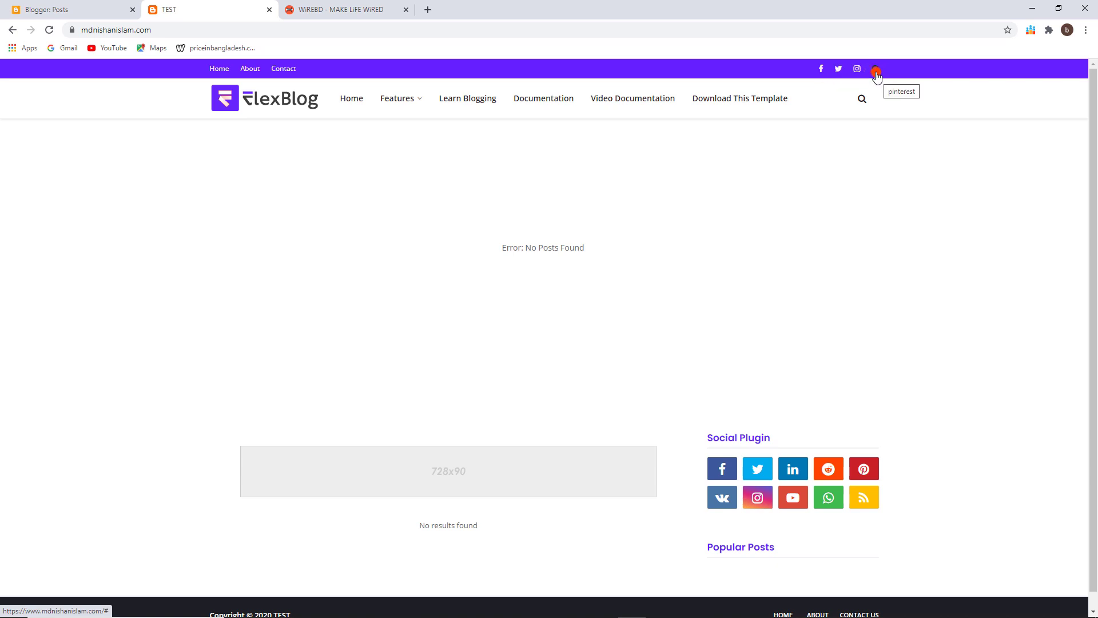
pyautogui.scroll(-1, 855, 229)
pyautogui.scroll(1, 709, 551)
pyautogui.scroll(-1, 594, 591)
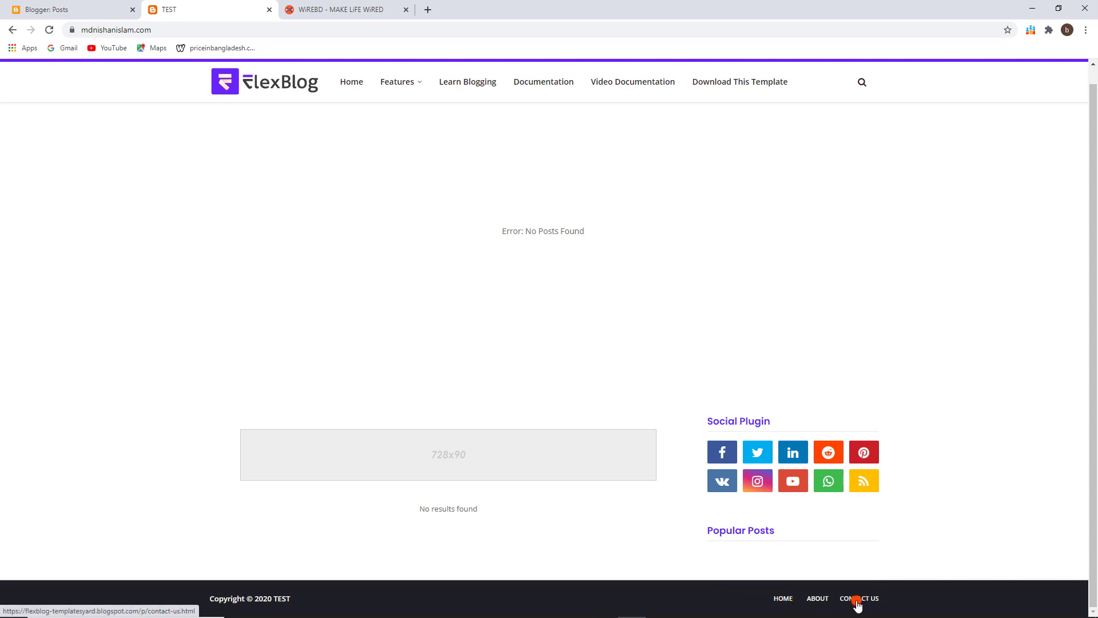
# Switch to the Blogger dashboard and create a new page for the TEST blog
pyautogui.click(86, 10)
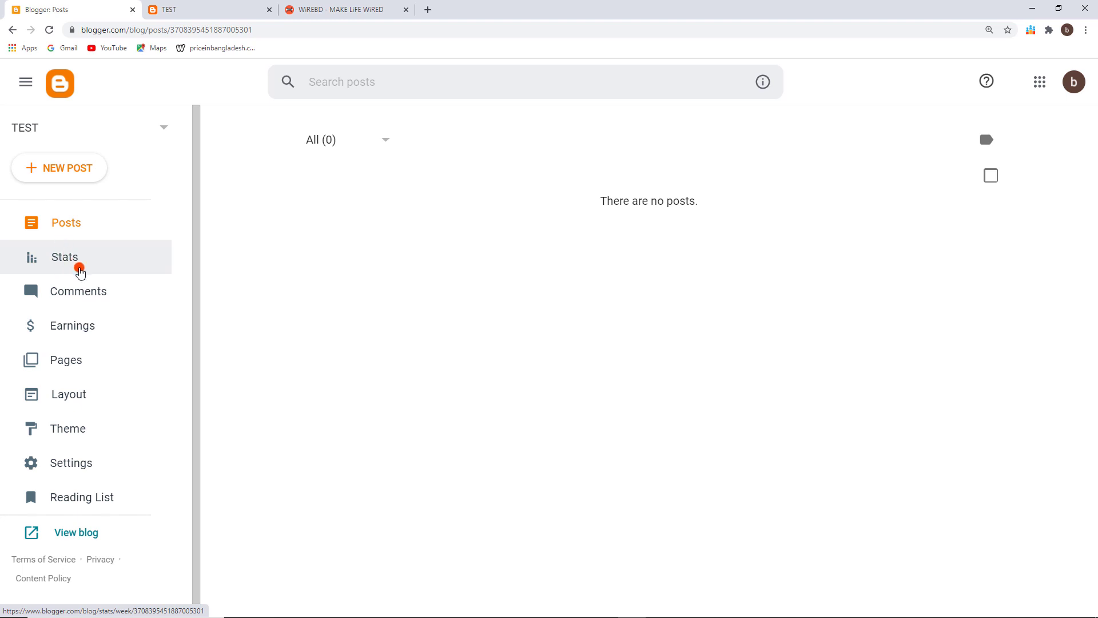
pyautogui.scroll(-1, 115, 304)
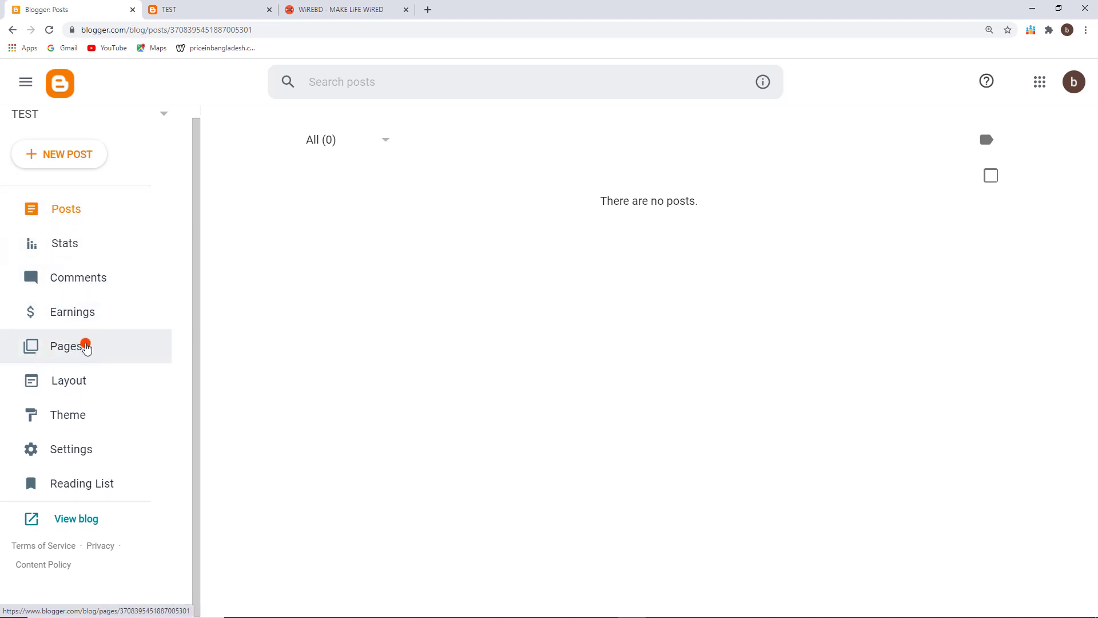
pyautogui.click(86, 345)
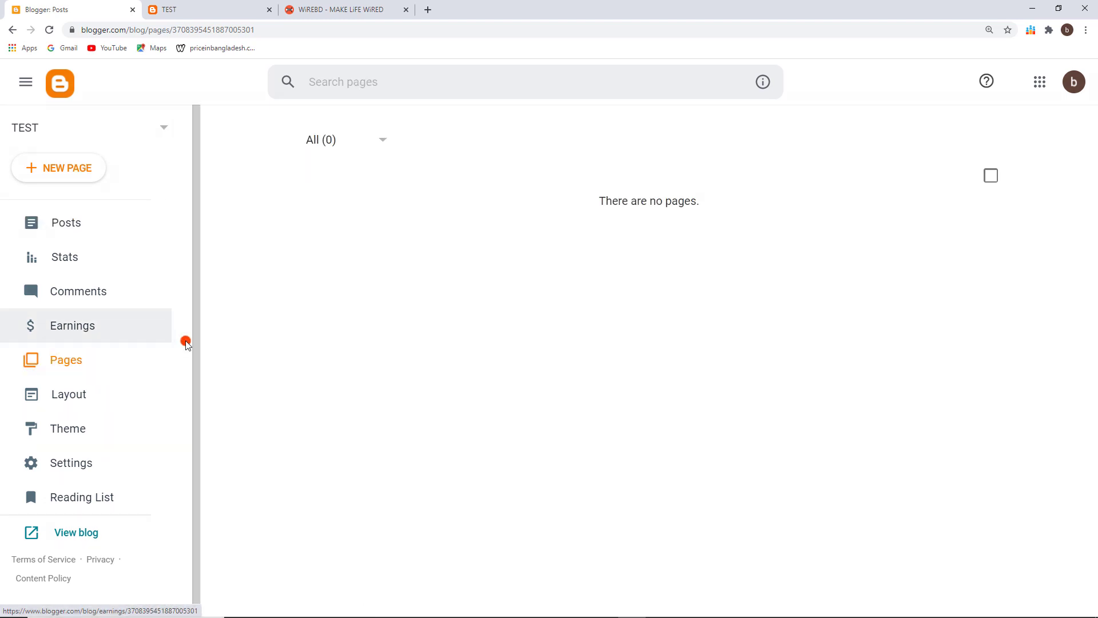
pyautogui.moveTo(846, 444); pyautogui.dragTo(454, 365)
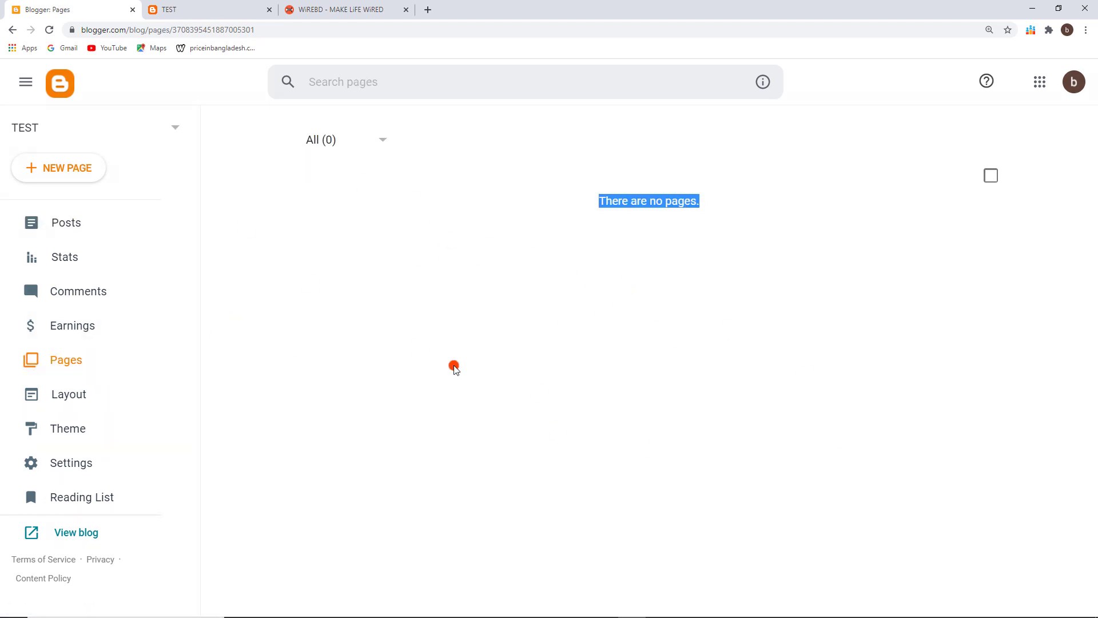
pyautogui.click(631, 353)
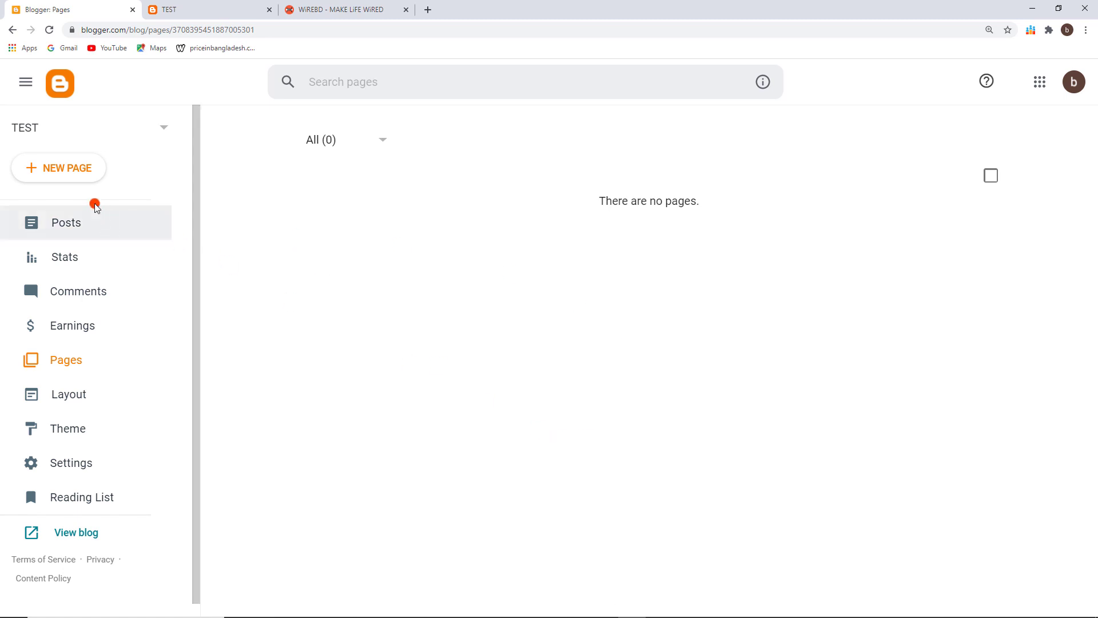
pyautogui.click(82, 179)
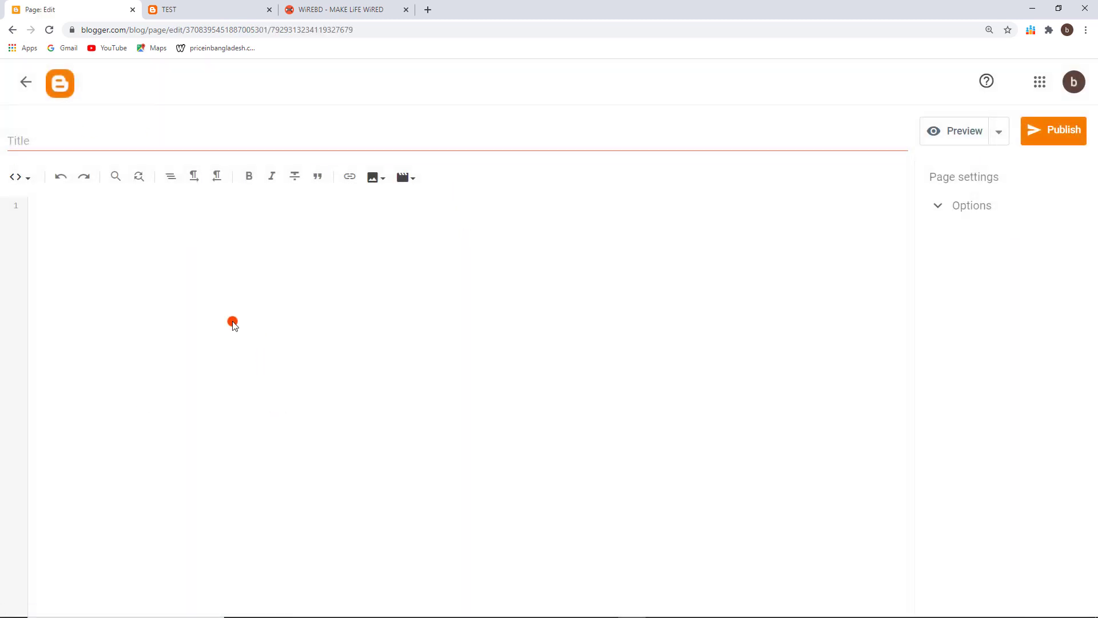
# Title the new page "About Us"
pyautogui.click(59, 143)
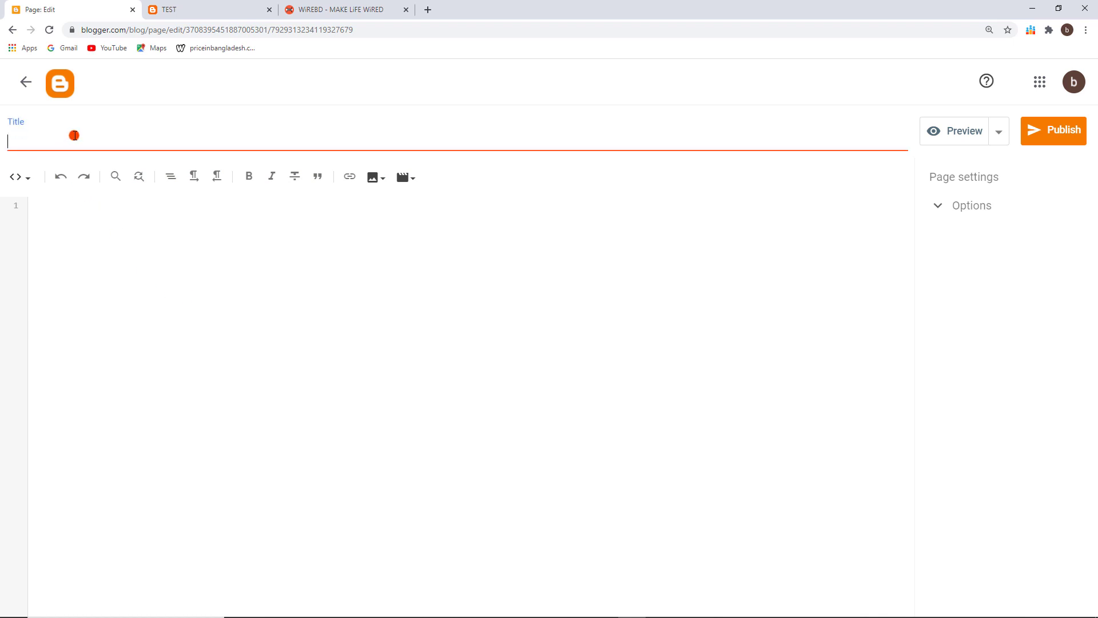
pyautogui.click(167, 8)
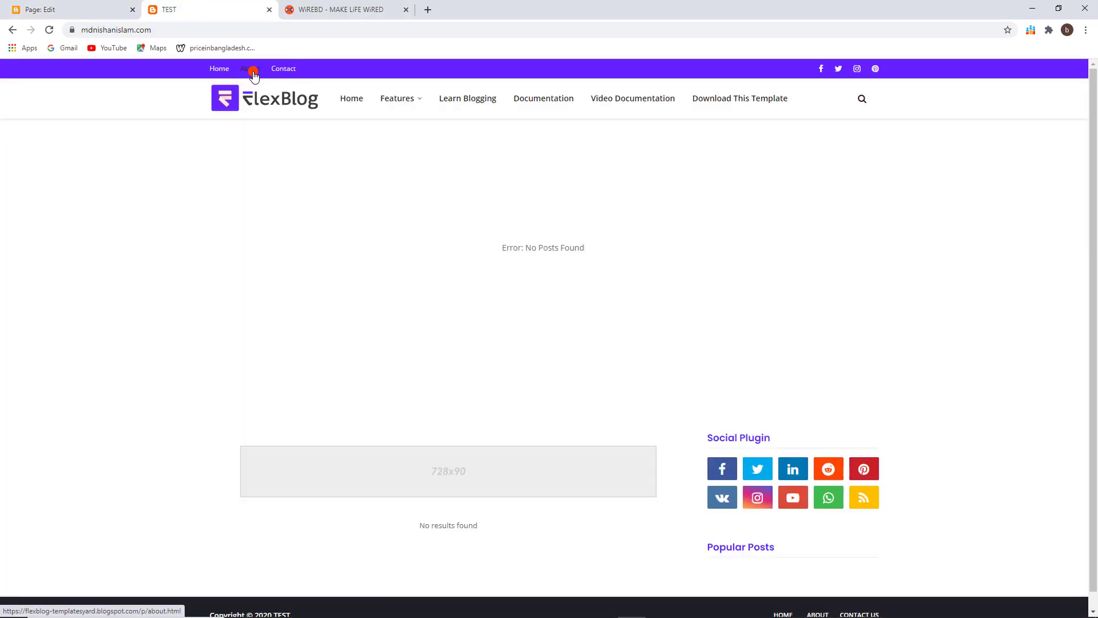
pyautogui.click(57, 9)
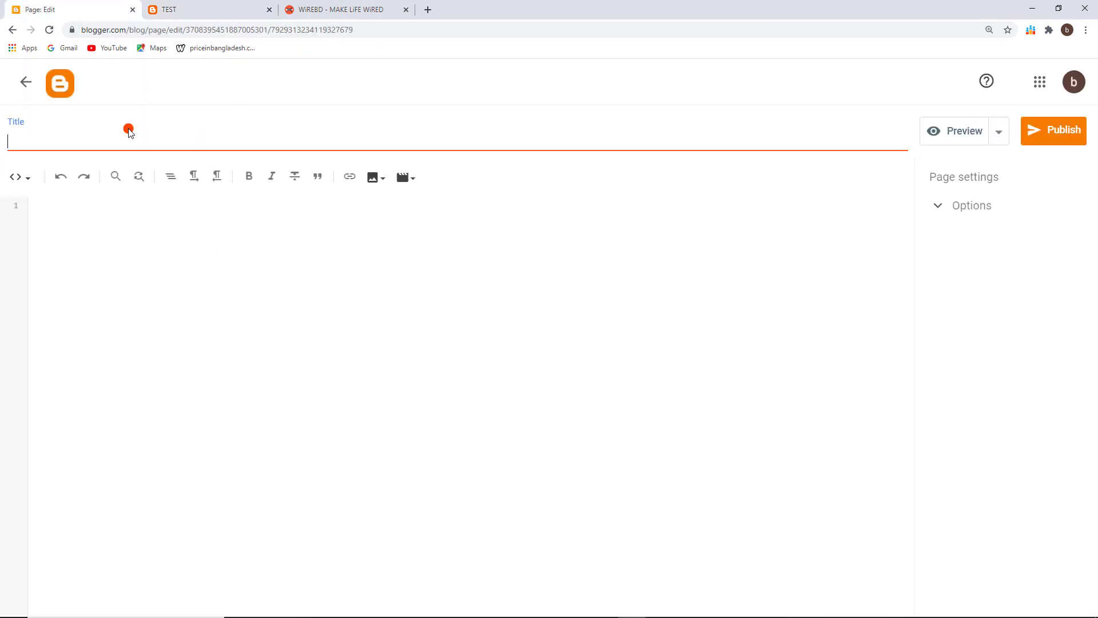
pyautogui.click(194, 198)
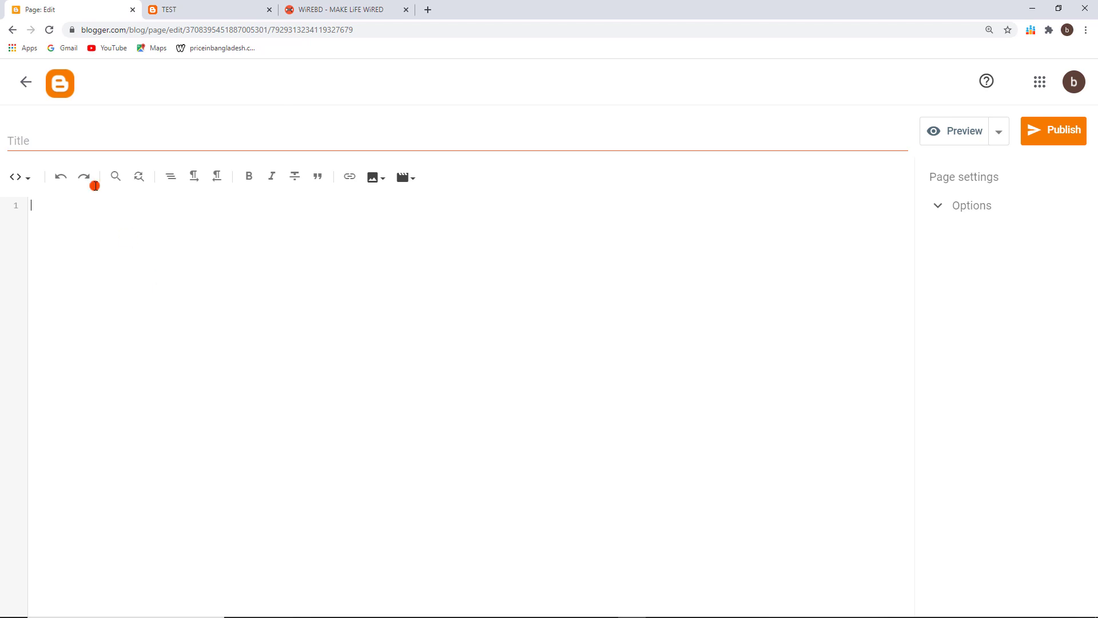
pyautogui.click(70, 141)
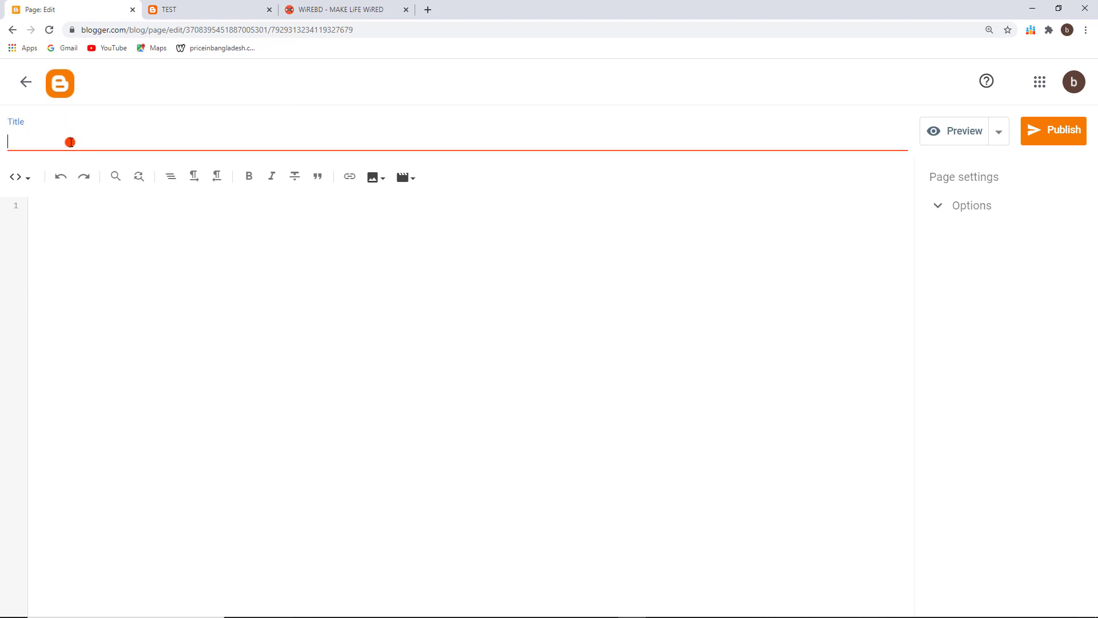
pyautogui.write('About US')
pyautogui.press('BackSpace')
pyautogui.write('s')
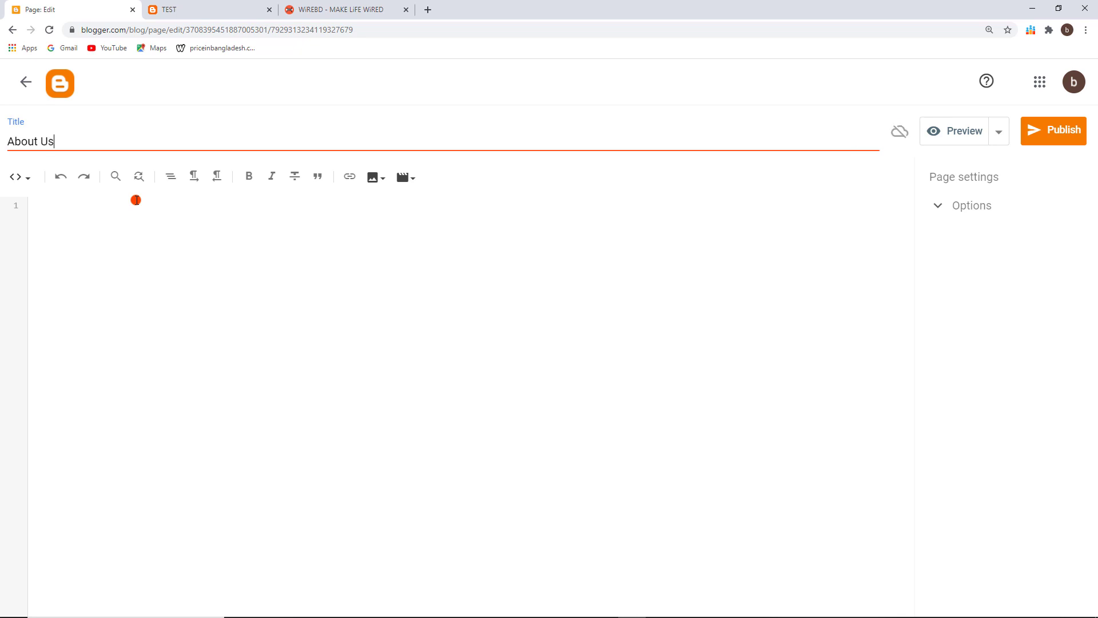
pyautogui.click(139, 264)
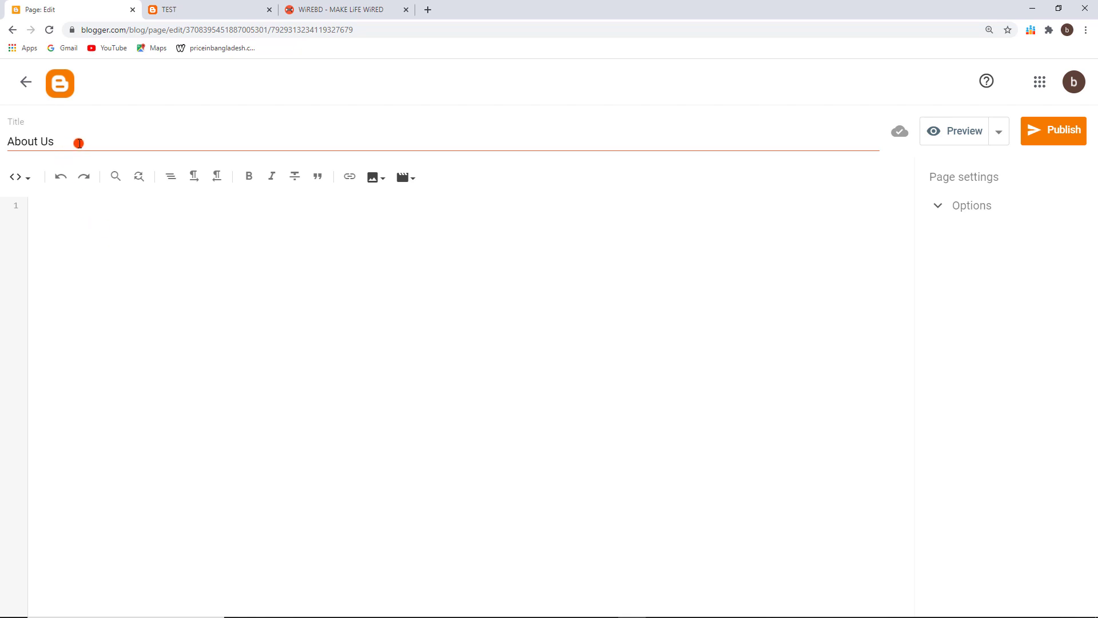
# Open the about page linked in the WiREBD site's footer in a new tab
pyautogui.click(167, 9)
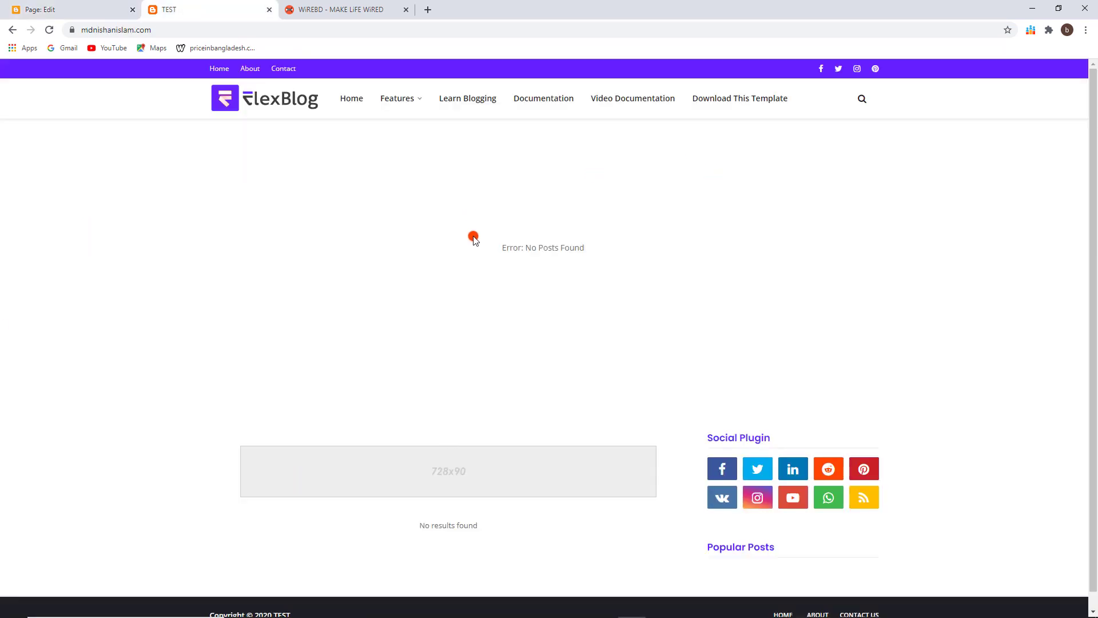
pyautogui.click(80, 8)
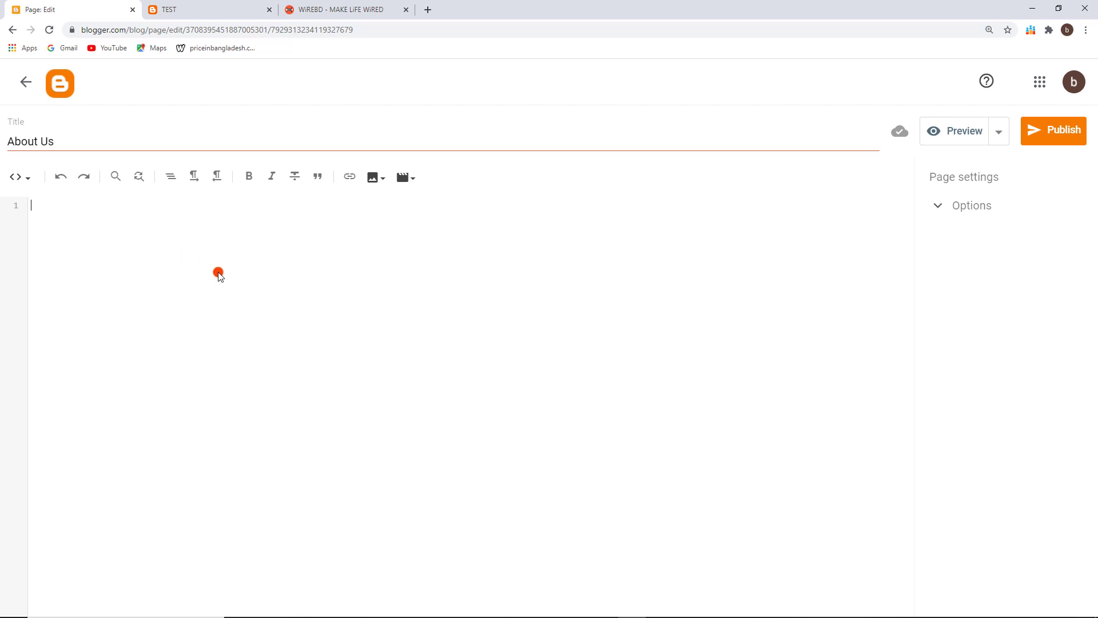
pyautogui.click(336, 8)
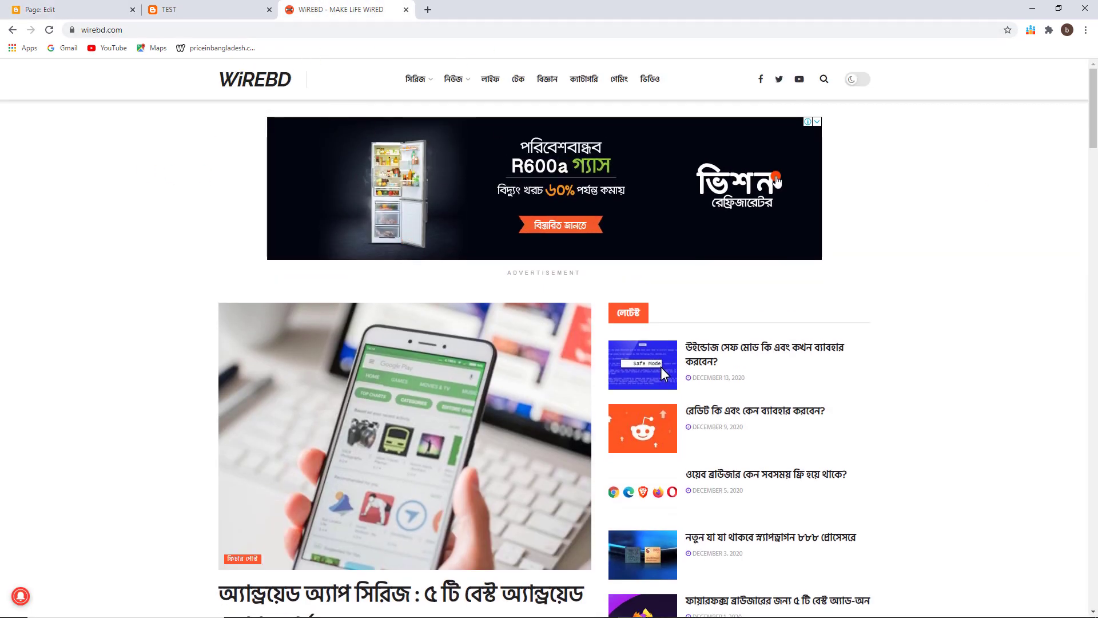
pyautogui.scroll(-1, 798, 289)
pyautogui.scroll(-4, 798, 290)
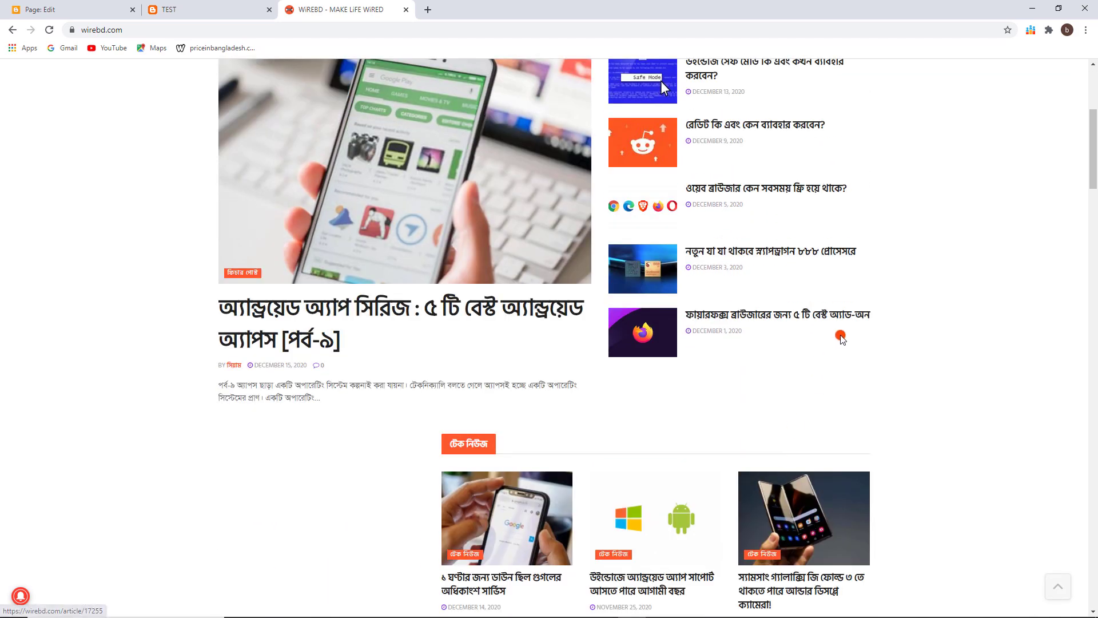
pyautogui.scroll(-2, 841, 341)
pyautogui.scroll(-20, 798, 366)
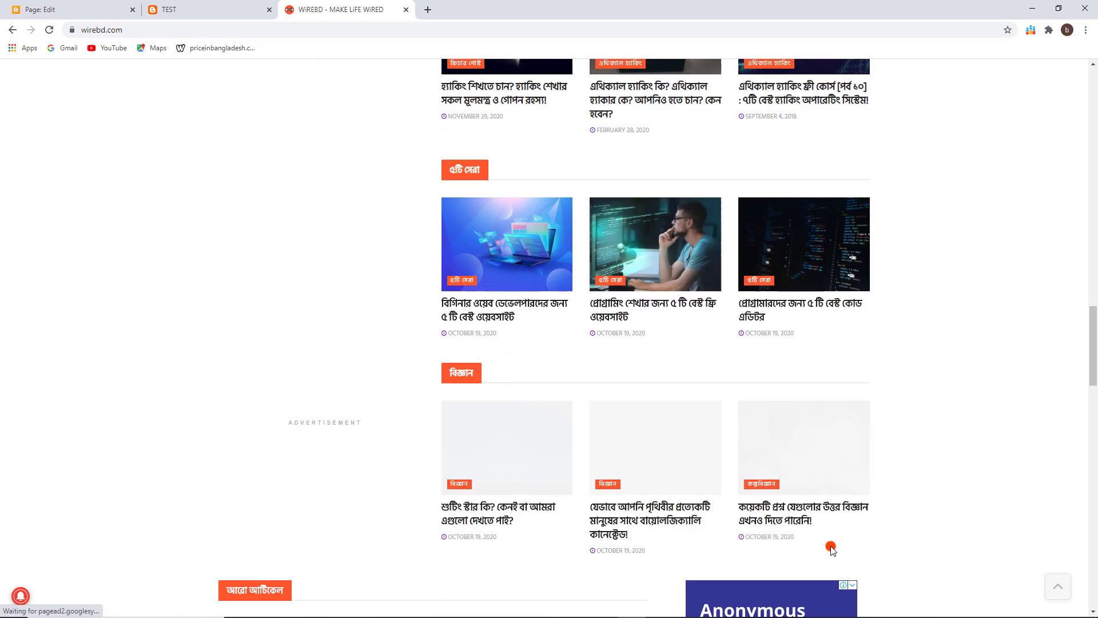
pyautogui.scroll(-20, 834, 539)
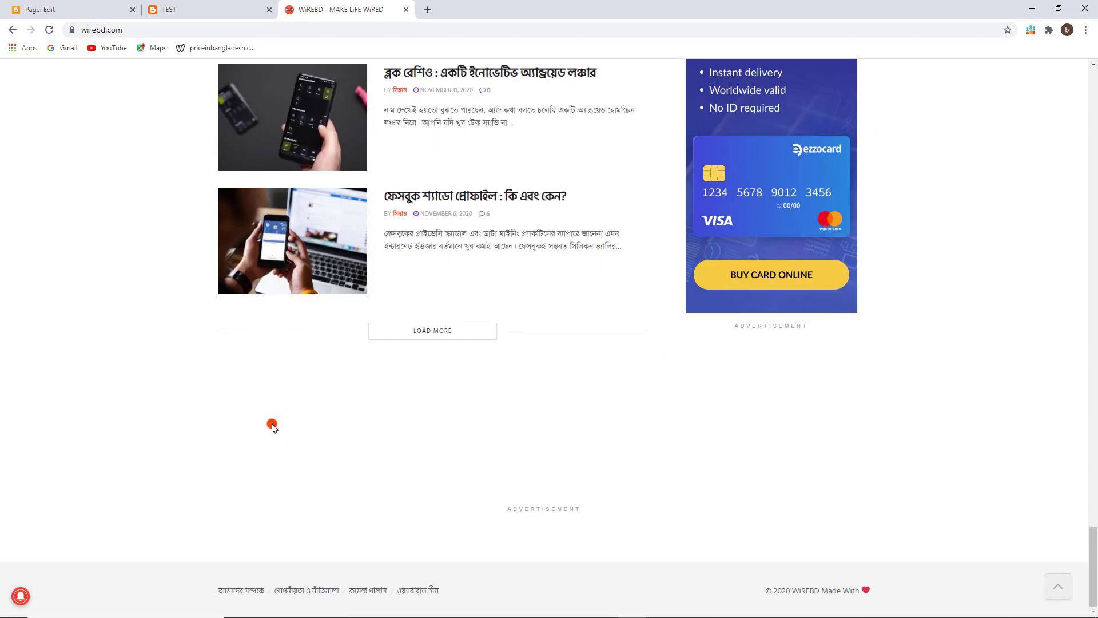
pyautogui.rightClick(249, 593)
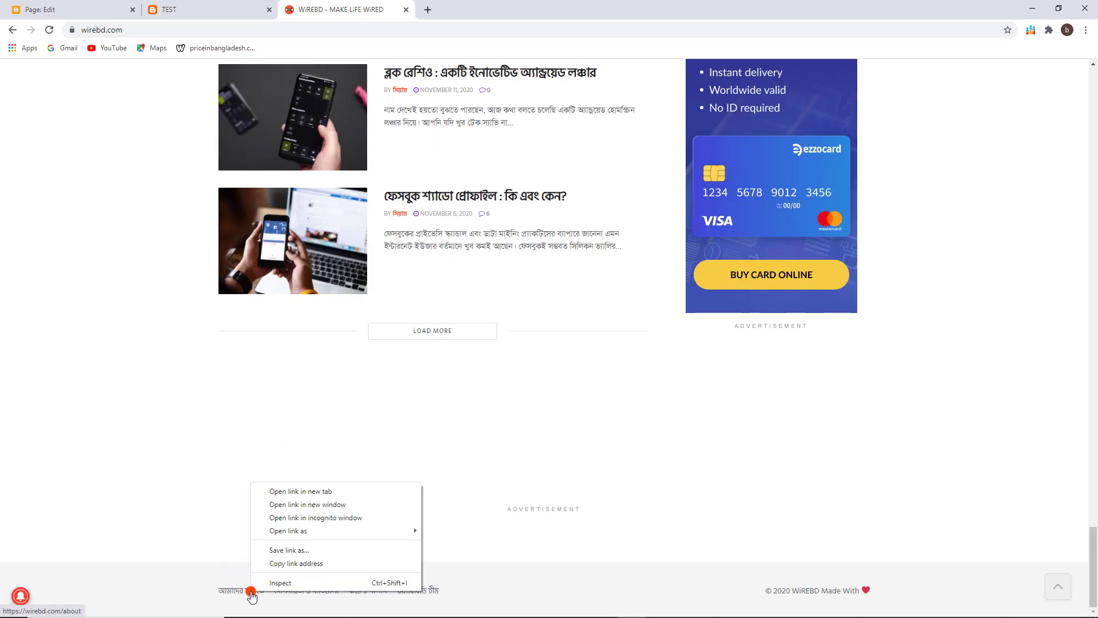
pyautogui.click(289, 491)
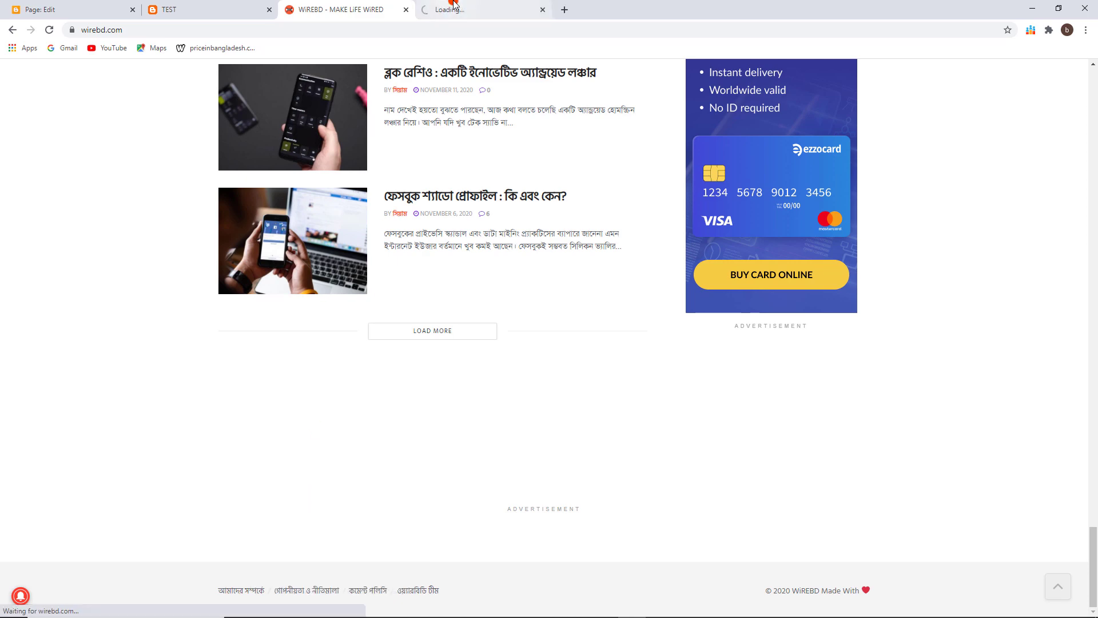
pyautogui.hotkey('ctrl', 'Tab')
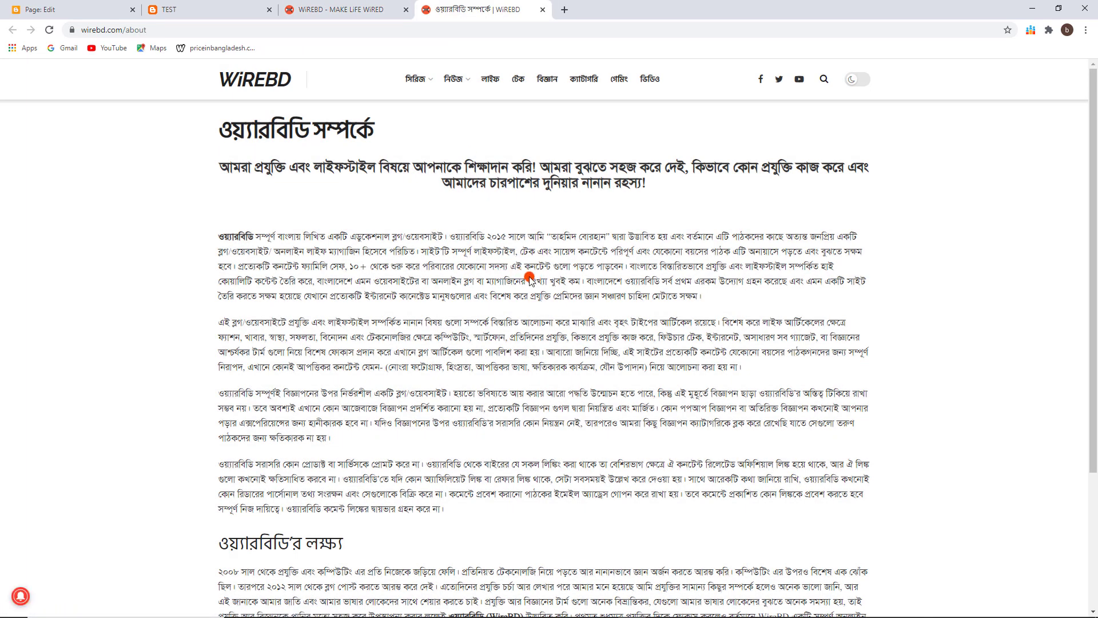
# Review the text of the WiREBD about page and return to the About Us page editor
pyautogui.click(192, 8)
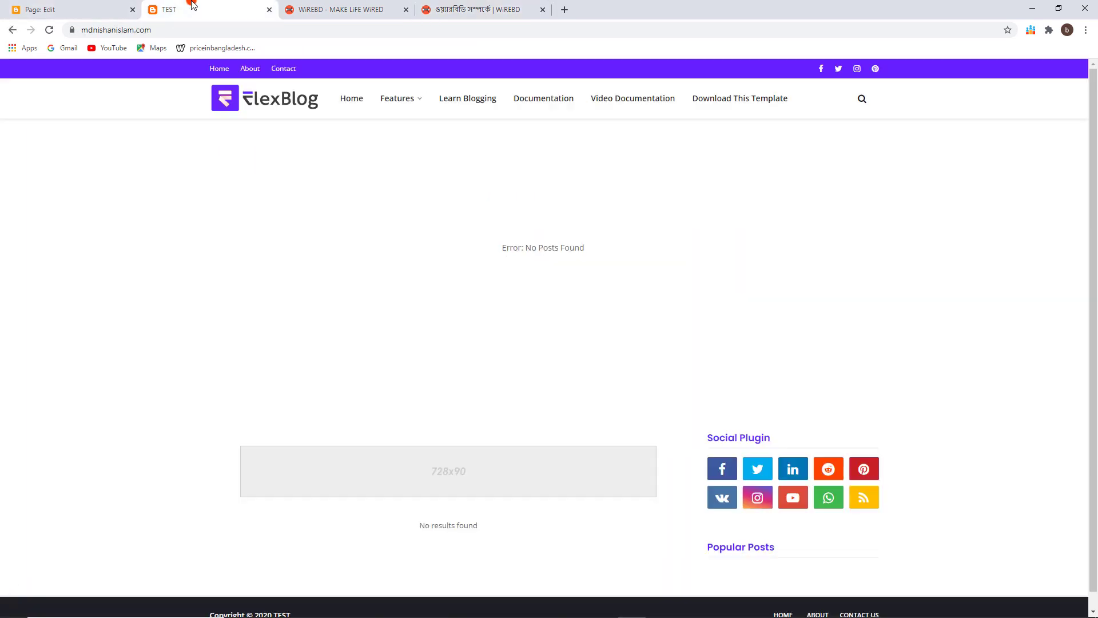
pyautogui.click(64, 16)
pyautogui.click(436, 8)
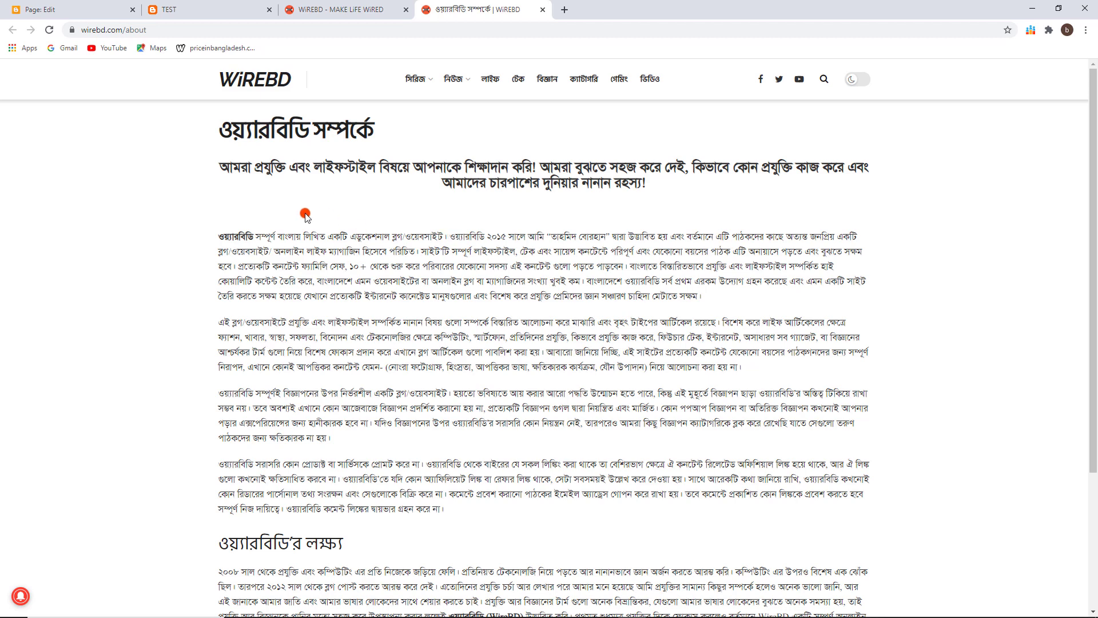
pyautogui.scroll(-4, 304, 259)
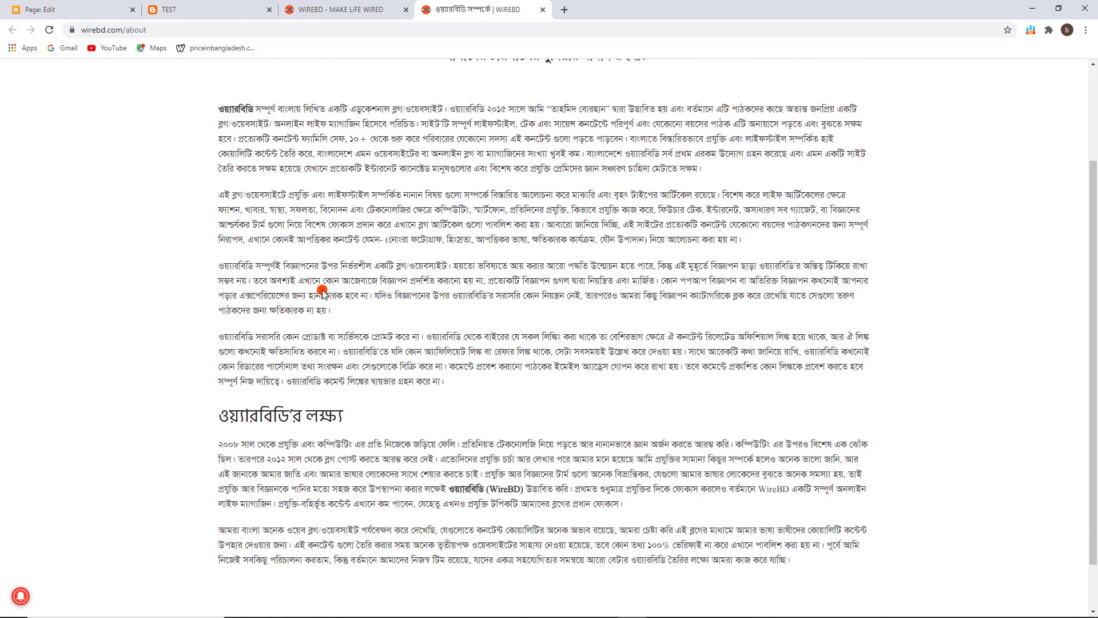
pyautogui.scroll(3, 305, 376)
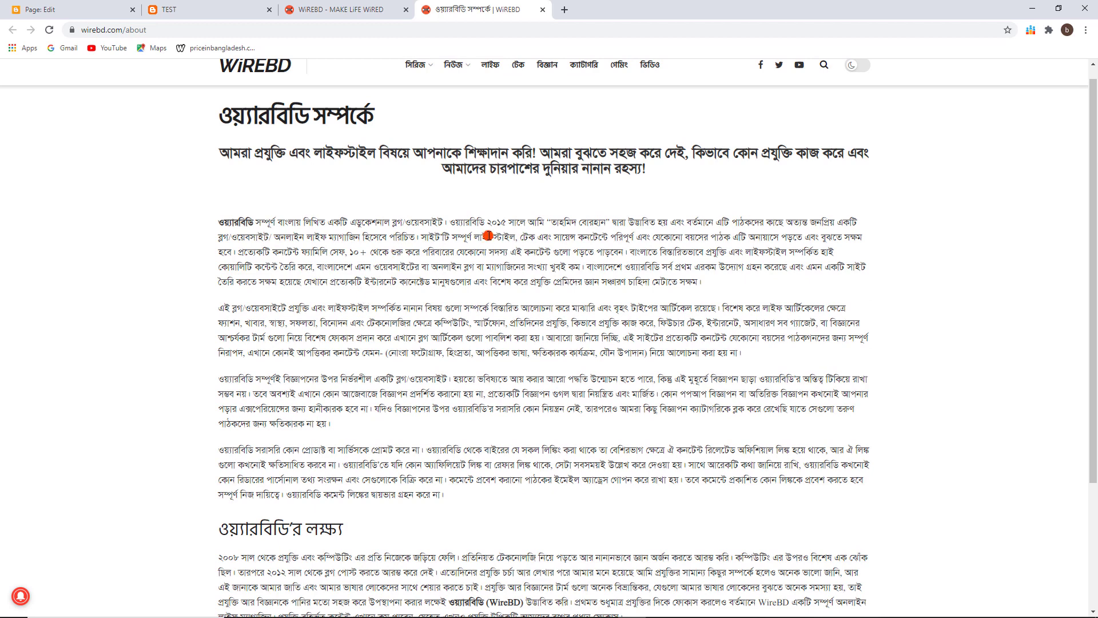
pyautogui.hotkey('ctrl', 'Tab')
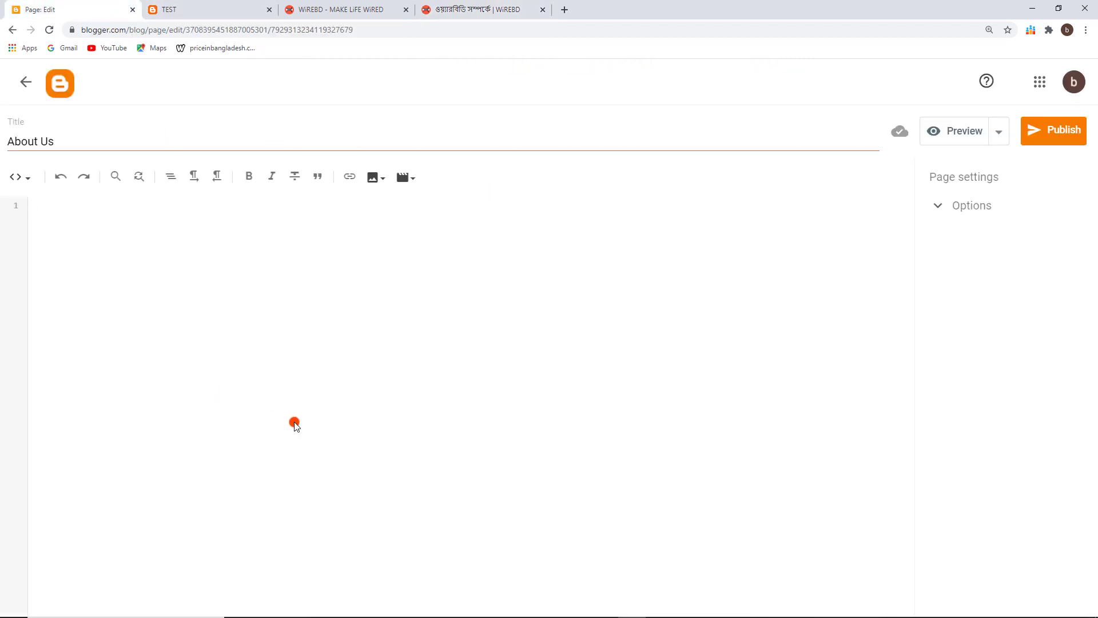
# Copy text from the first two body paragraphs of the WiREBD about page into the About Us page's HTML
pyautogui.click(460, 8)
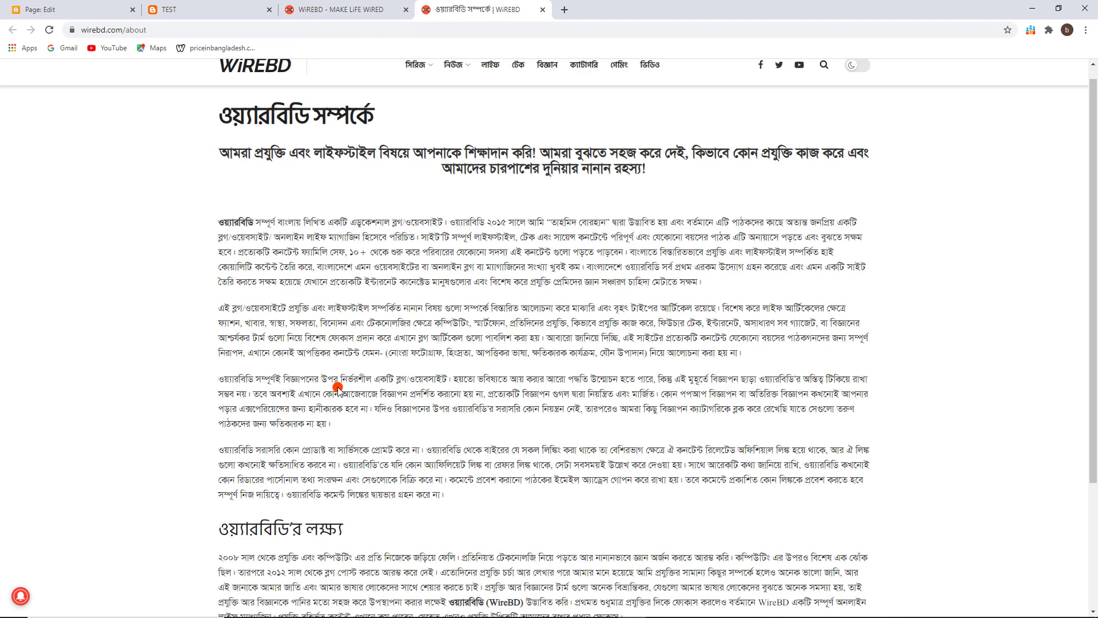
pyautogui.click(10, 7)
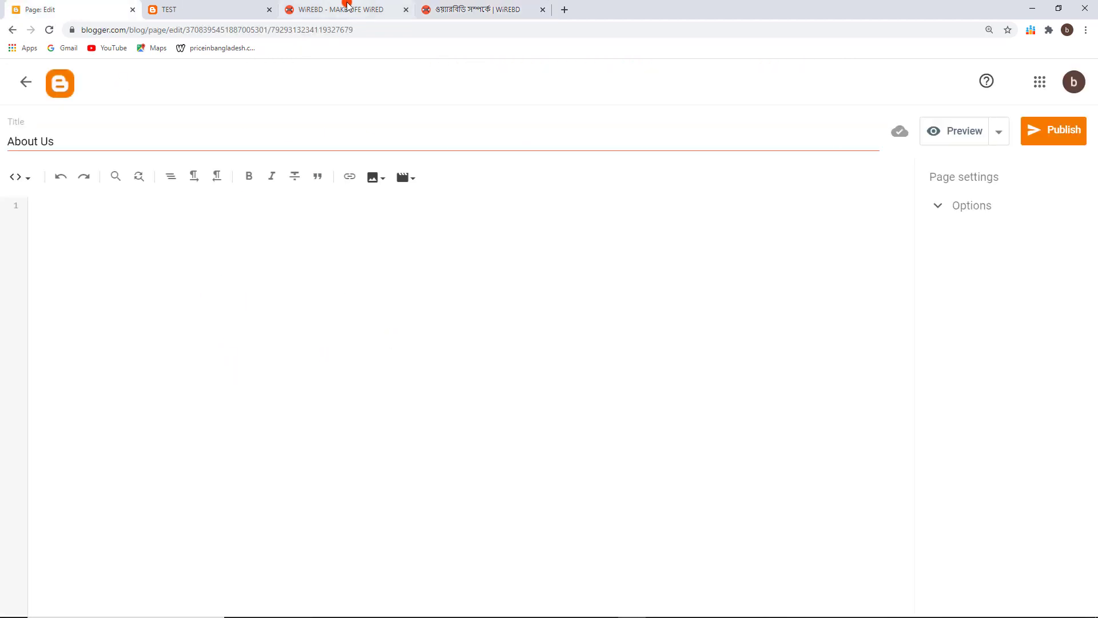
pyautogui.click(444, 7)
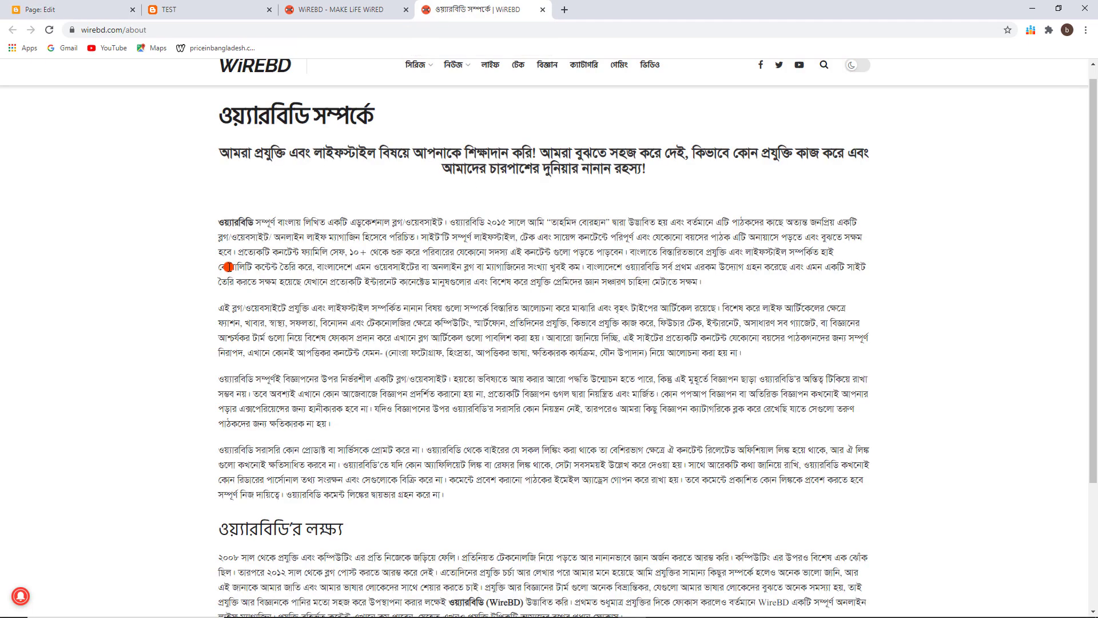
pyautogui.moveTo(220, 237); pyautogui.dragTo(354, 354)
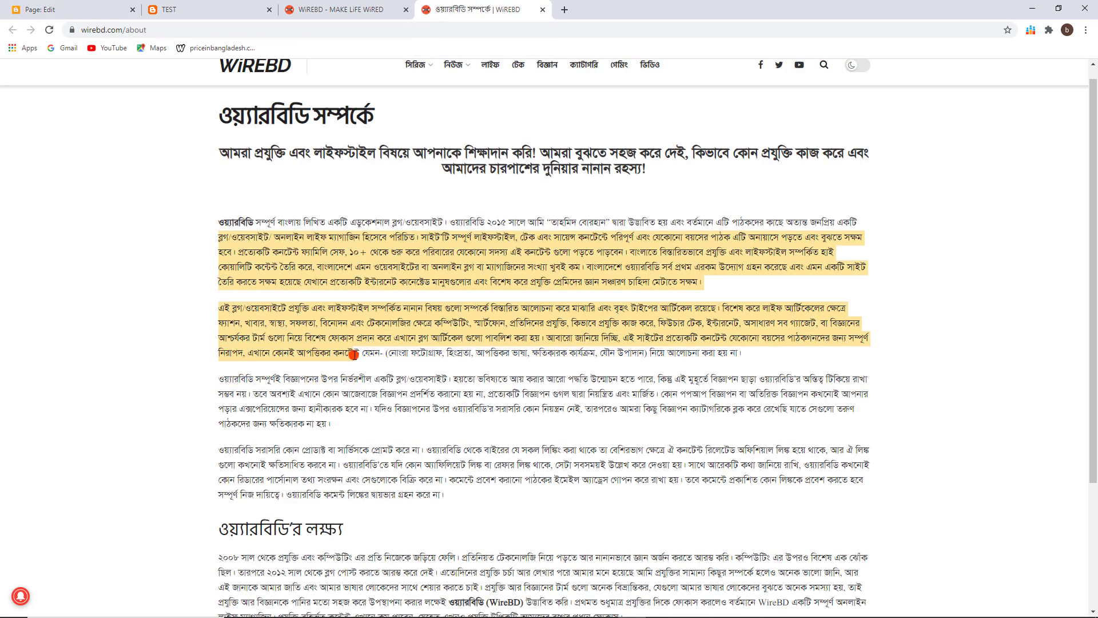
pyautogui.rightClick(363, 326)
pyautogui.click(366, 329)
pyautogui.hotkey('ctrl', '1')
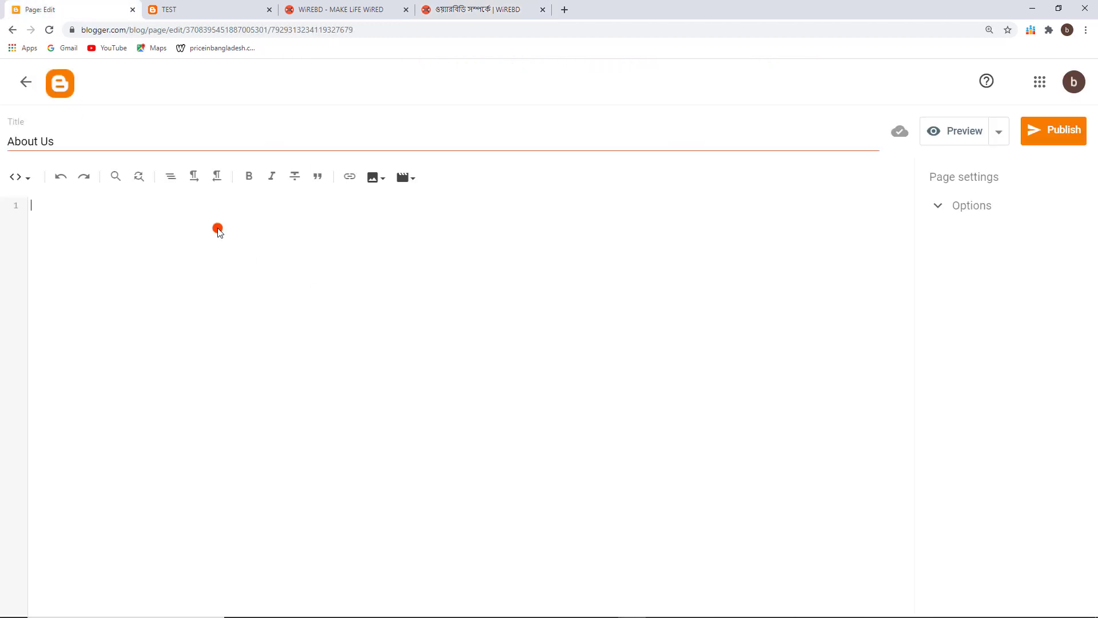
pyautogui.click(229, 204)
pyautogui.hotkey('ctrl', 'v')
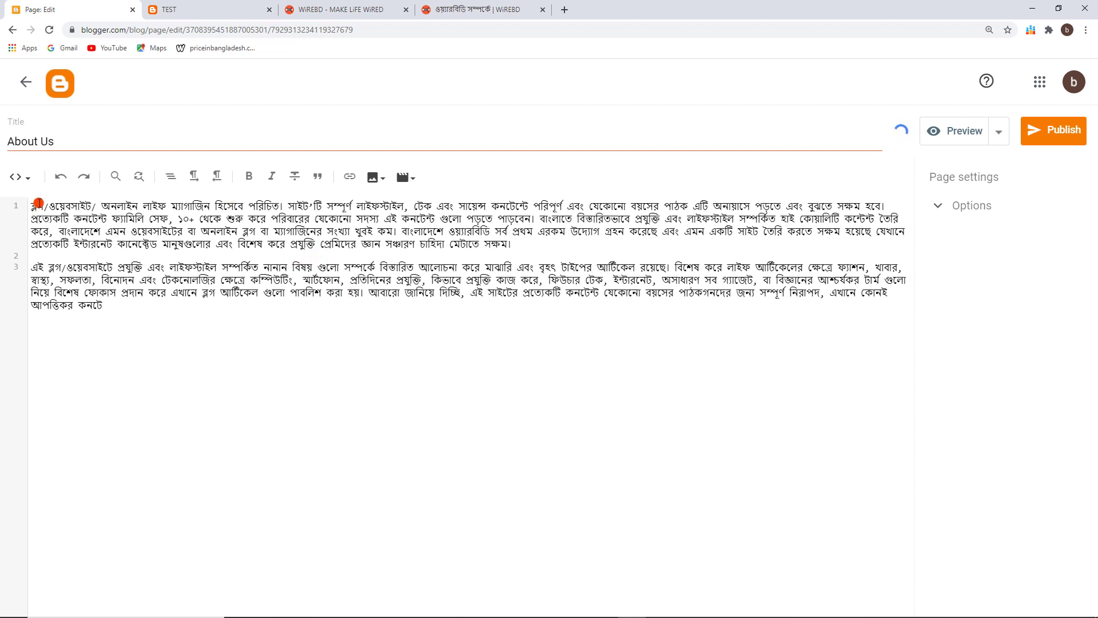
# Examine the tagline below the WiREBD about page's heading and return to the About Us page editor
pyautogui.hotkey('ctrl', 'shift', 'Tab')
pyautogui.moveTo(376, 116); pyautogui.dragTo(195, 123)
pyautogui.click(242, 122)
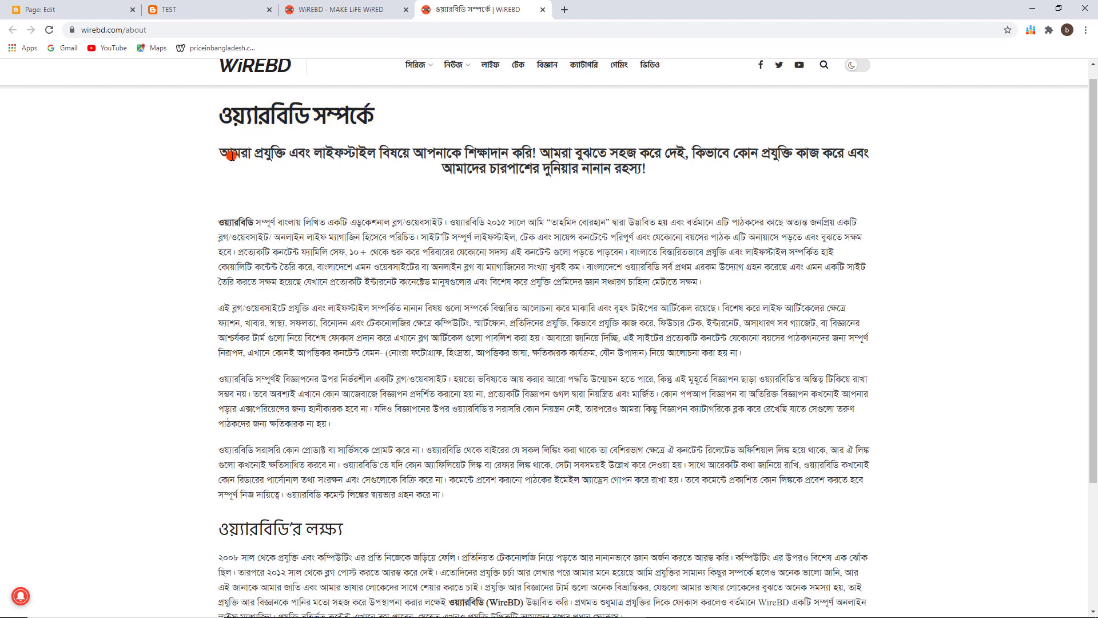
pyautogui.moveTo(230, 154); pyautogui.dragTo(644, 171)
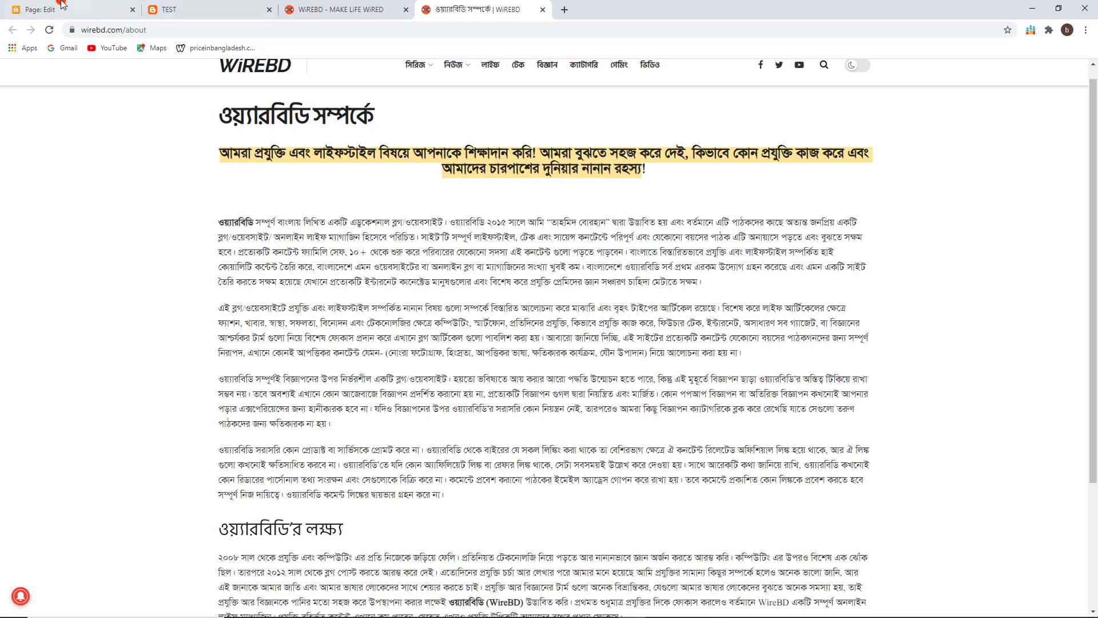
pyautogui.click(40, 10)
# Make the opening words "ব্লগ/ওয়েবসাইট/" bold on their own line and check them in Compose view
pyautogui.moveTo(103, 227); pyautogui.dragTo(32, 222)
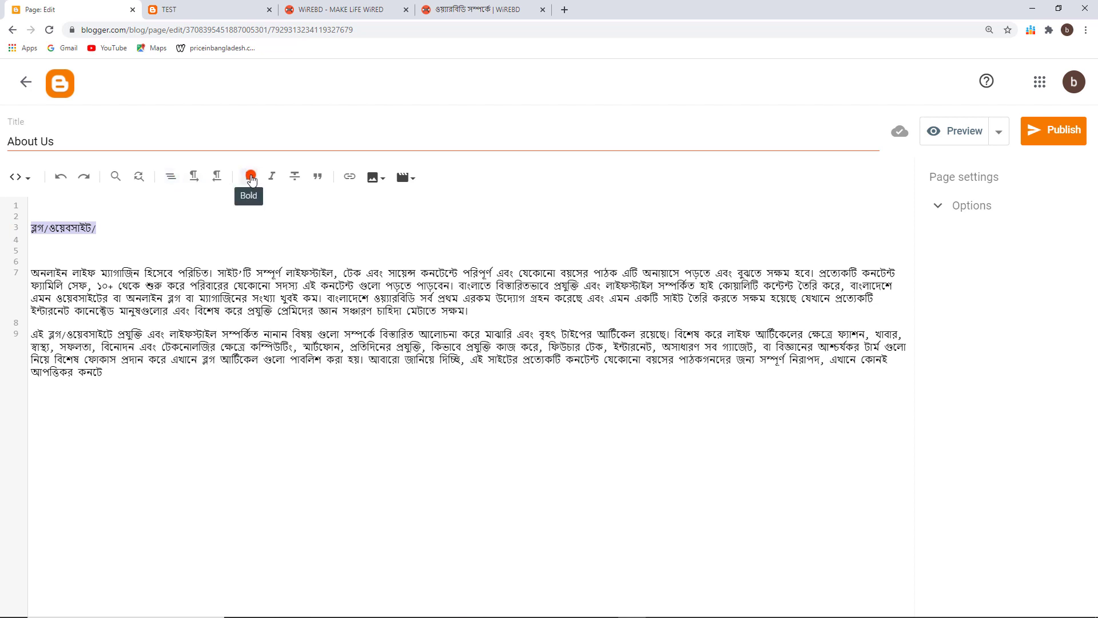
pyautogui.click(248, 176)
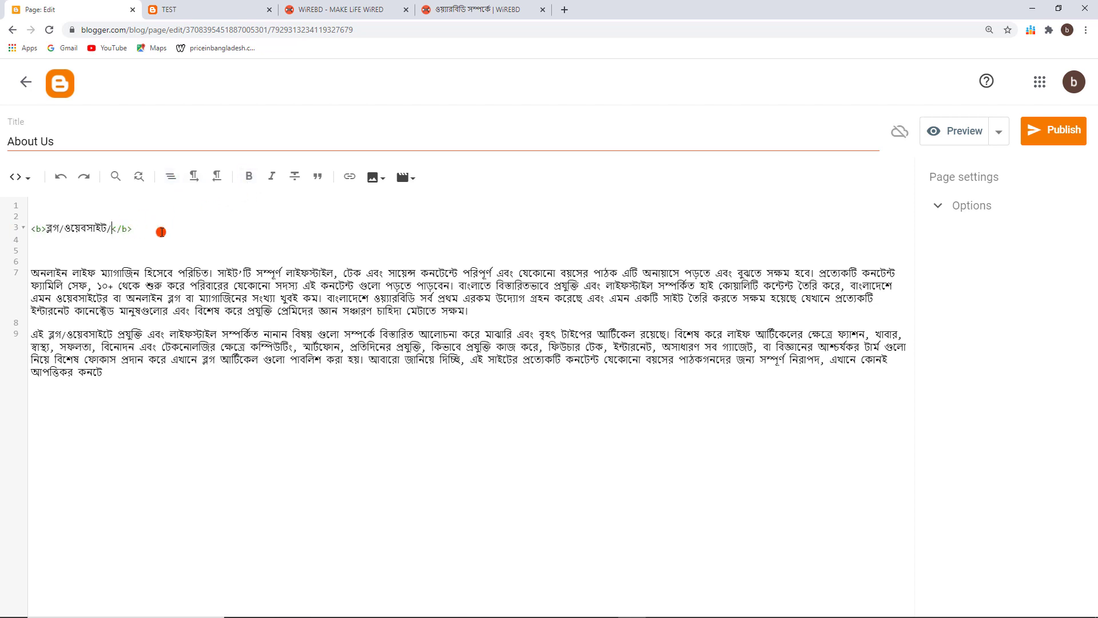
pyautogui.click(19, 177)
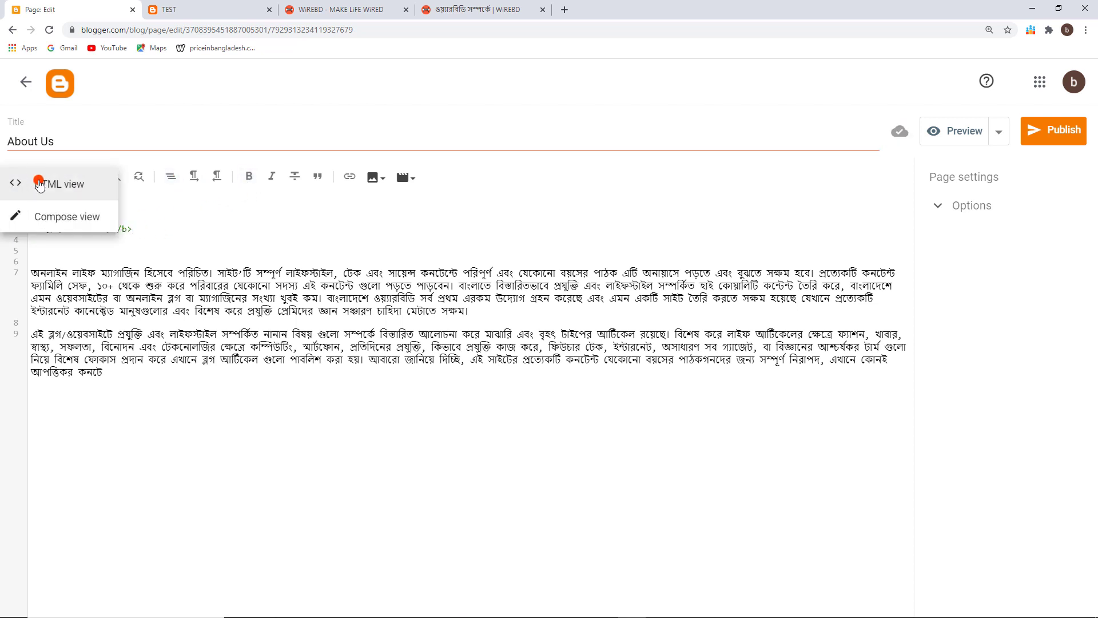
pyautogui.click(65, 210)
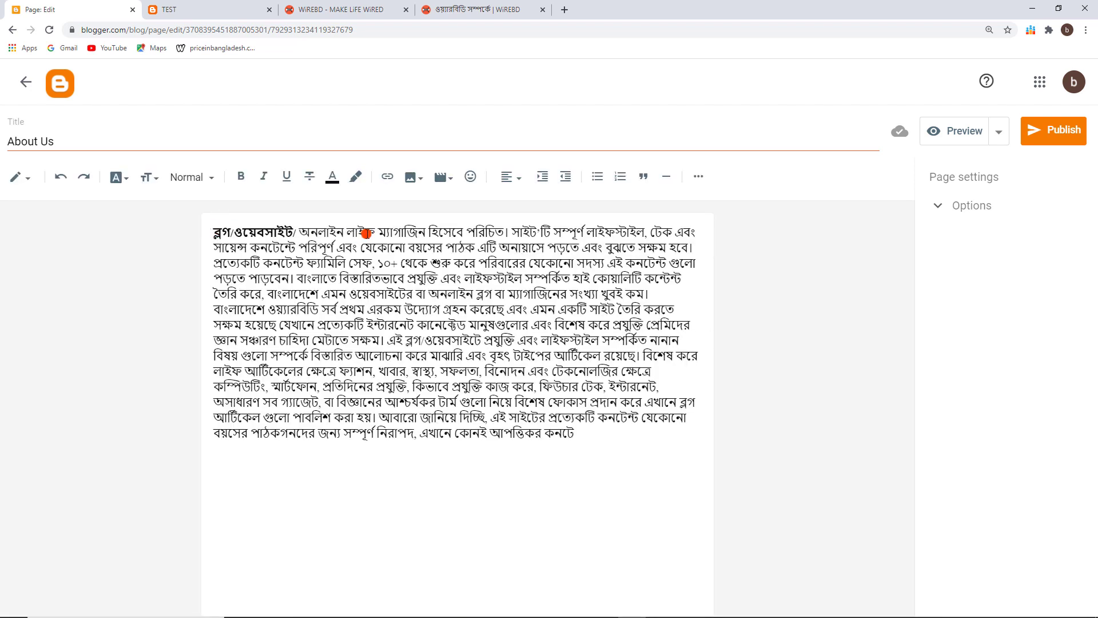
# Insert line breaks between the bold opening words and the paragraph, checking the resulting HTML in between
pyautogui.click(298, 232)
pyautogui.press('Return')
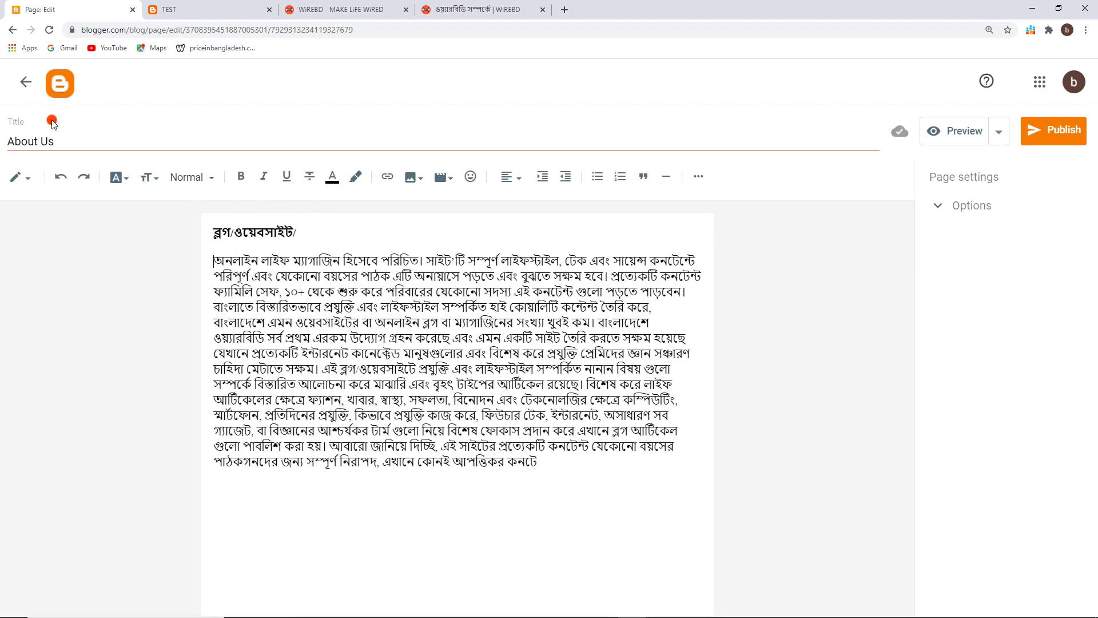
pyautogui.click(27, 178)
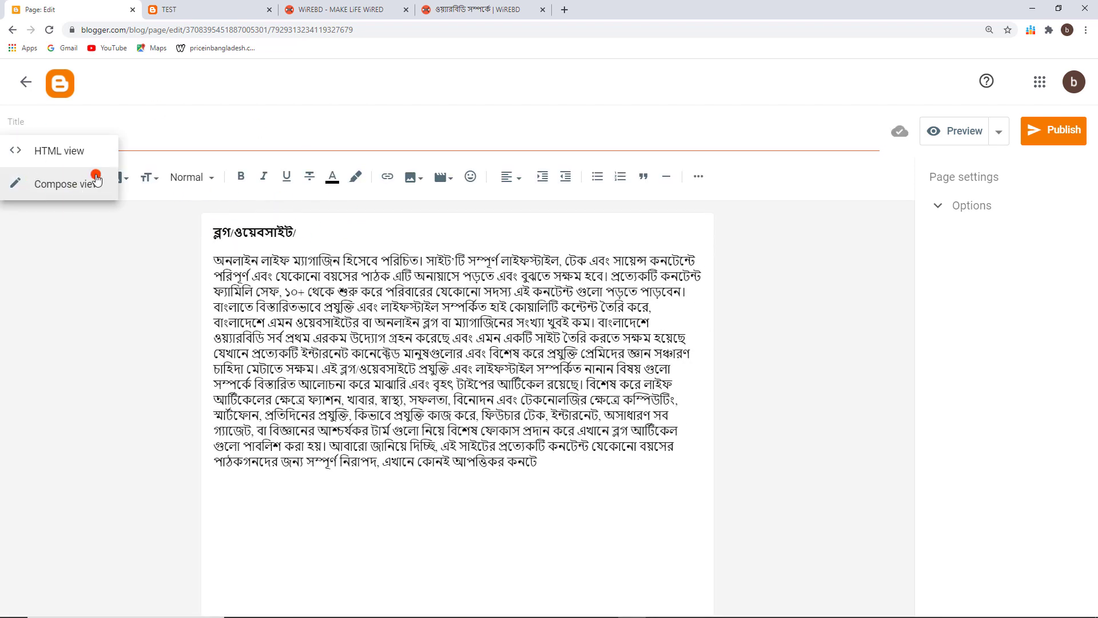
pyautogui.click(66, 152)
pyautogui.click(18, 177)
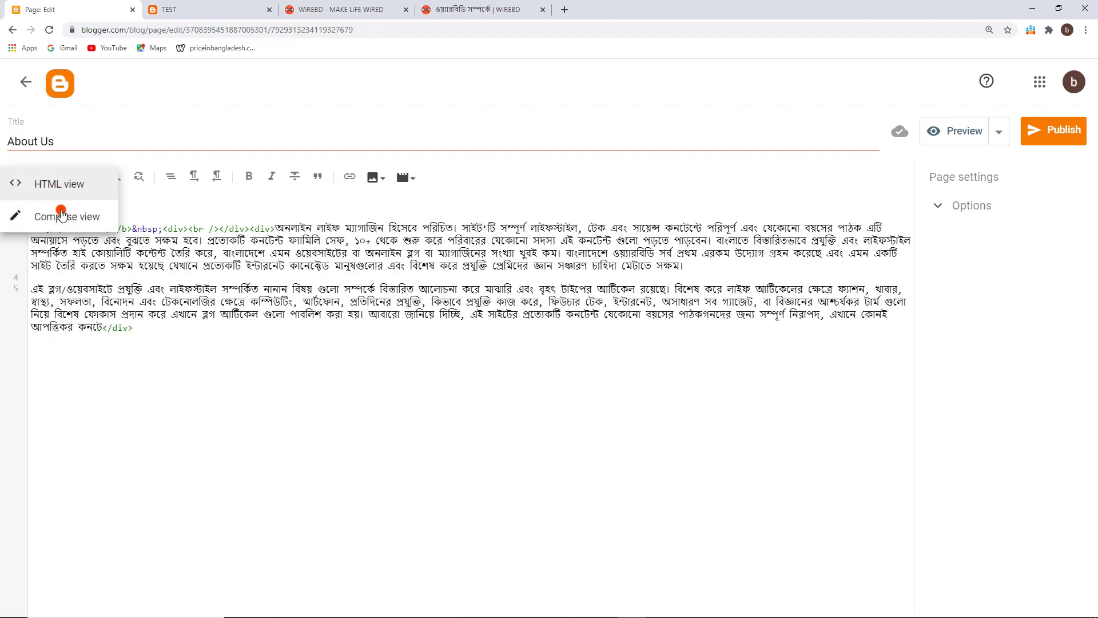
pyautogui.click(86, 222)
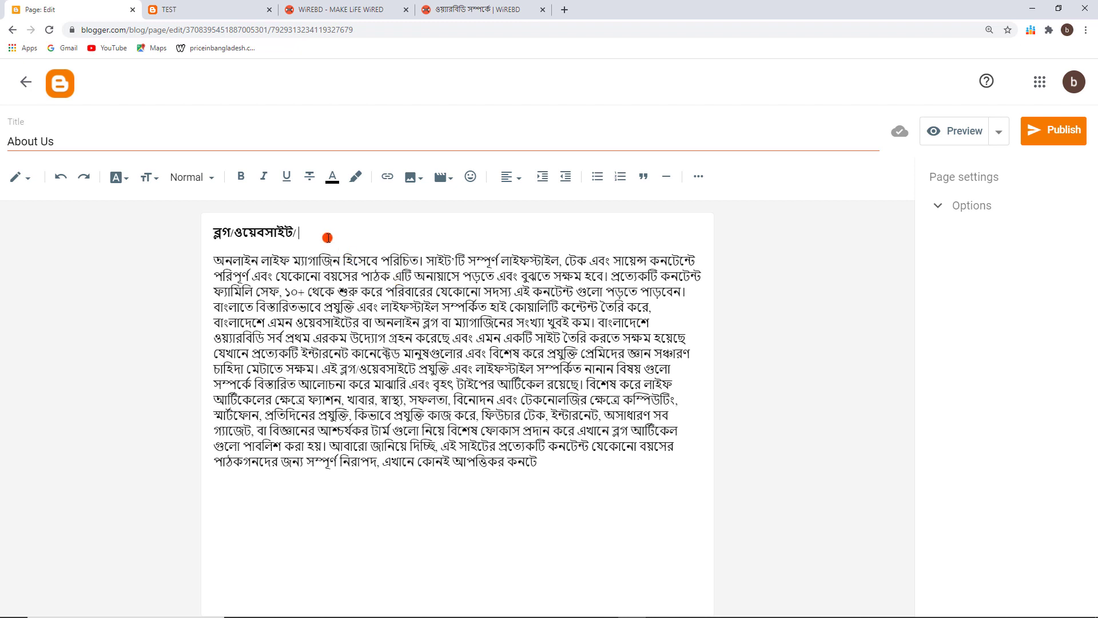
pyautogui.press('Return')
pyautogui.press('Return')
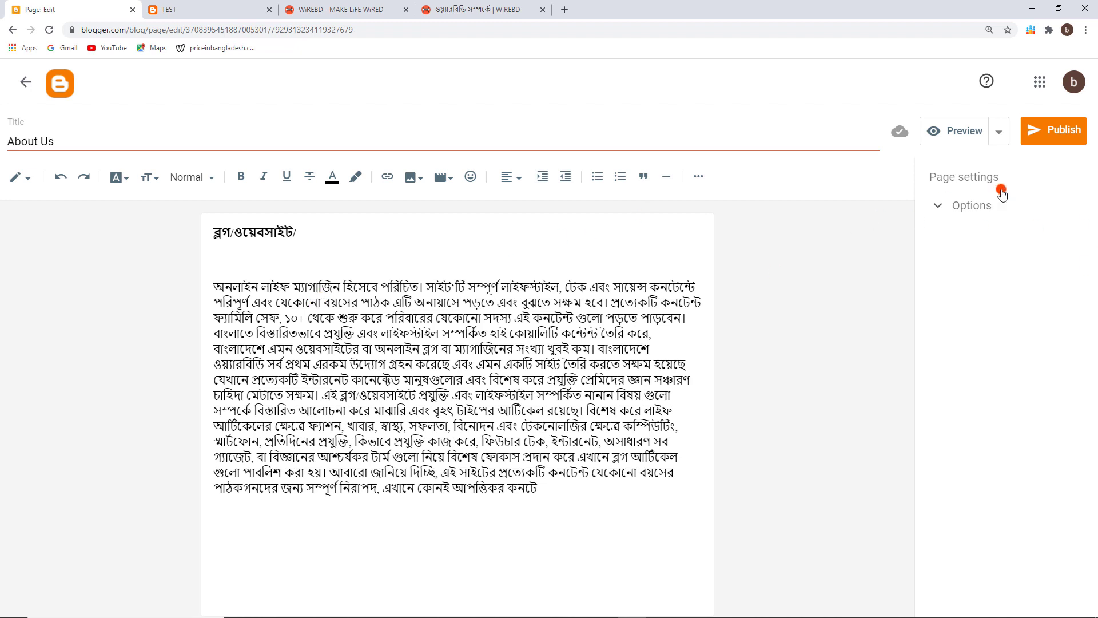
# Show the reader comment options, then publish the About Us page and confirm
pyautogui.click(956, 205)
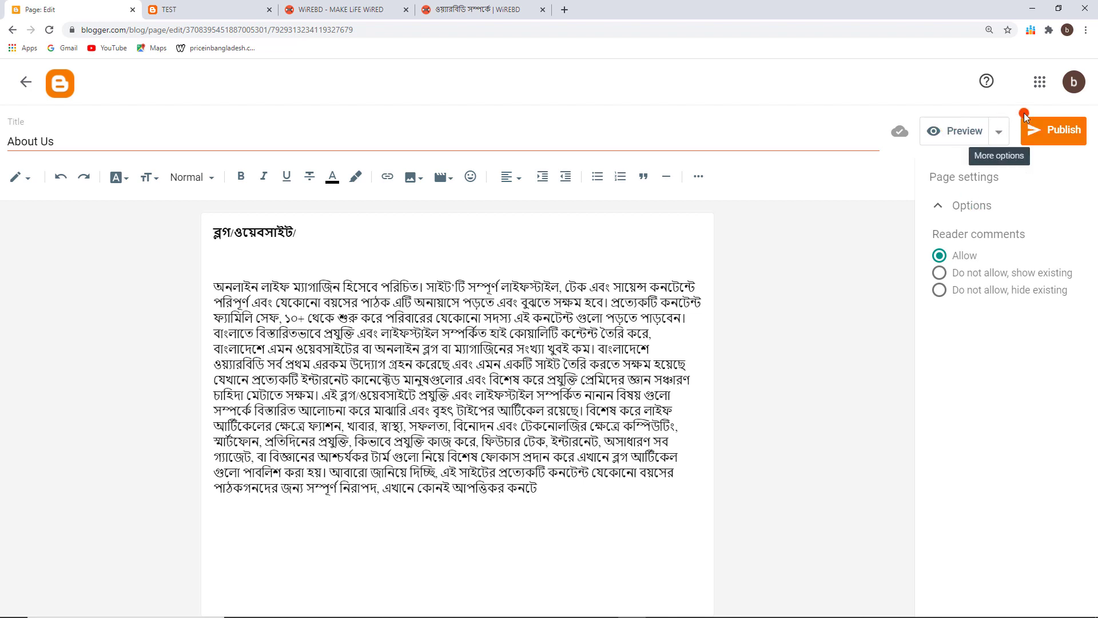
pyautogui.click(1051, 129)
pyautogui.click(607, 370)
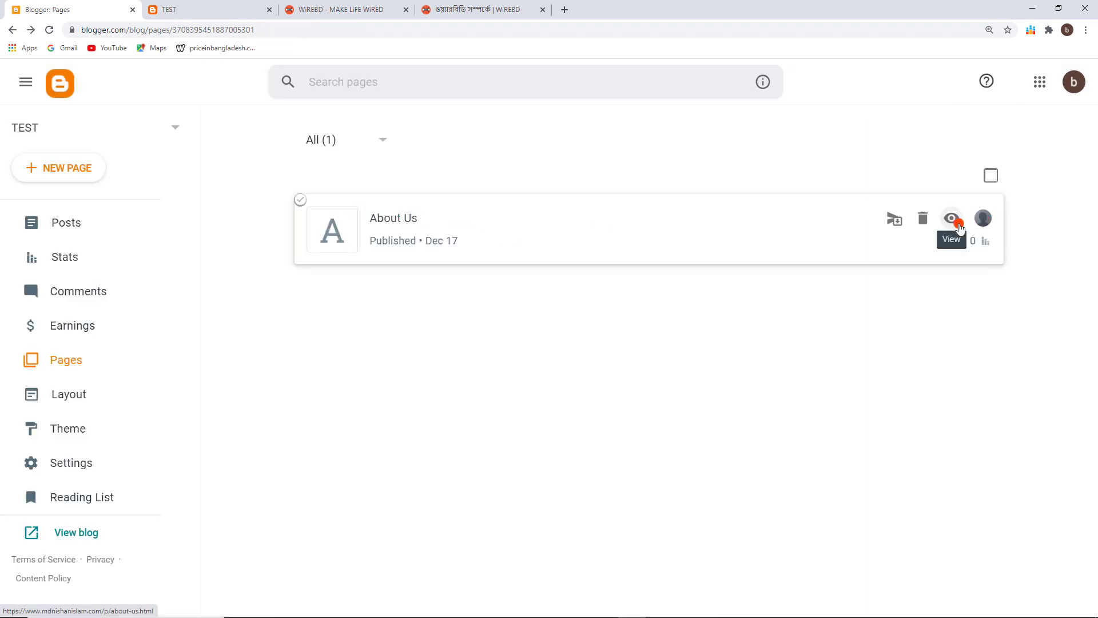
# View the published About Us page on the blog, examine its text and return to the Blogger pages list
pyautogui.click(952, 218)
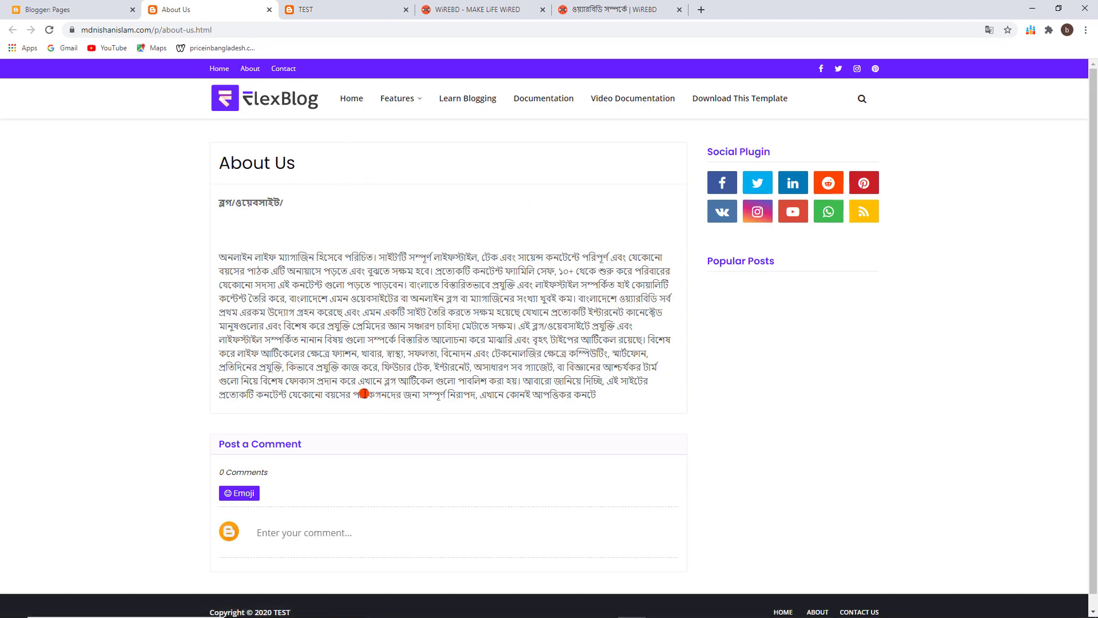
pyautogui.moveTo(375, 395); pyautogui.dragTo(322, 251)
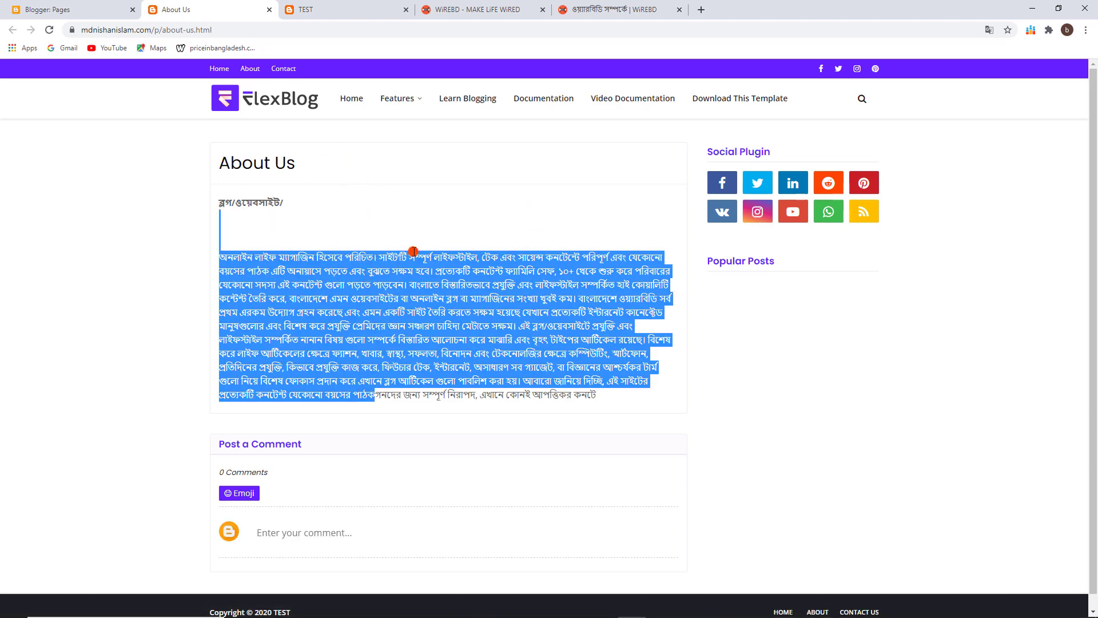
pyautogui.click(377, 238)
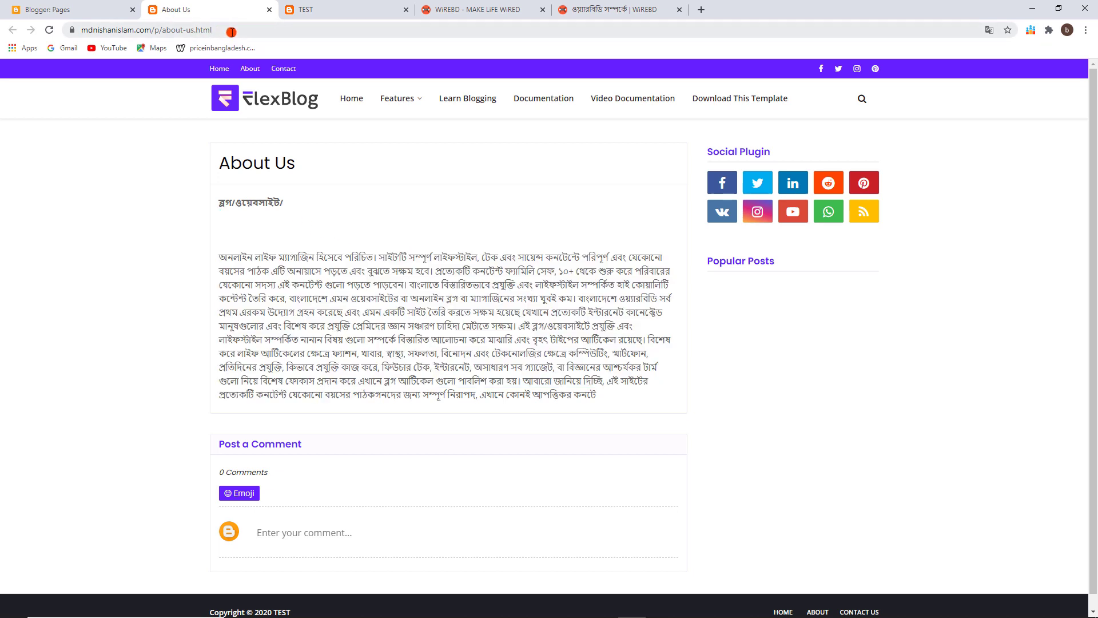
pyautogui.click(75, 9)
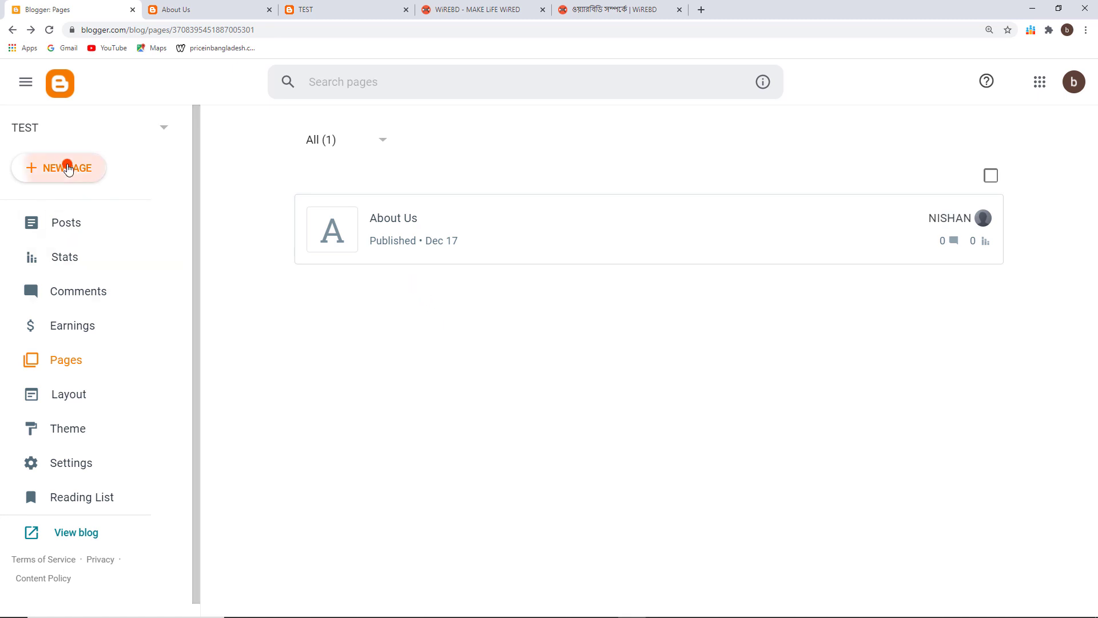
# Create another new page titled "Contract Us"
pyautogui.click(77, 167)
pyautogui.click(124, 139)
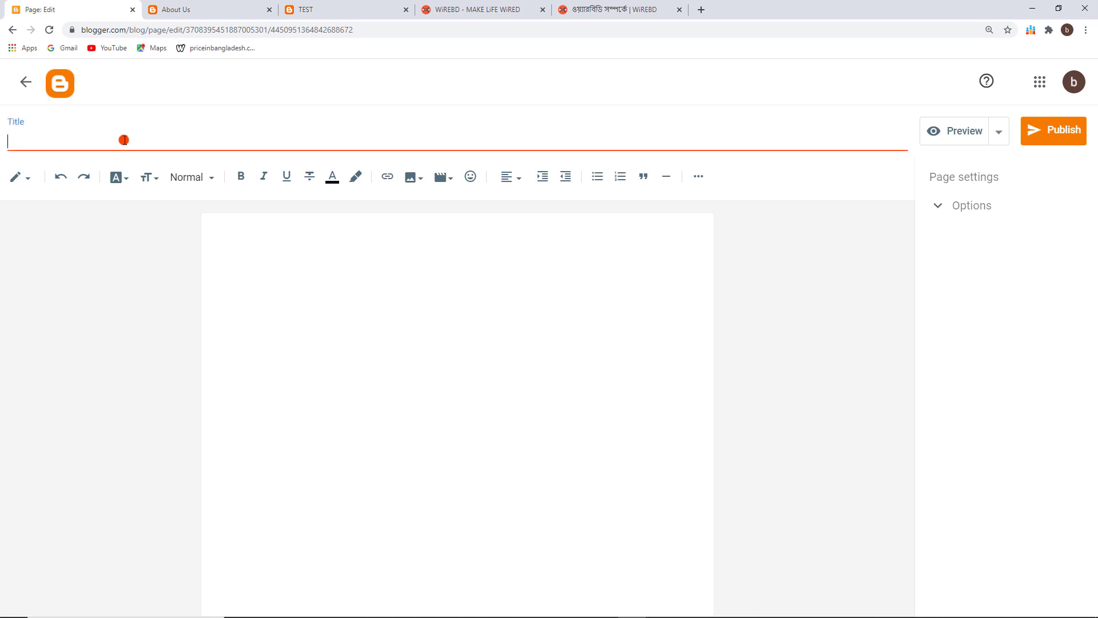
pyautogui.write('Contract Us')
# Show the Contract Us page body as HTML and delete the placeholder paragraph code
pyautogui.click(312, 281)
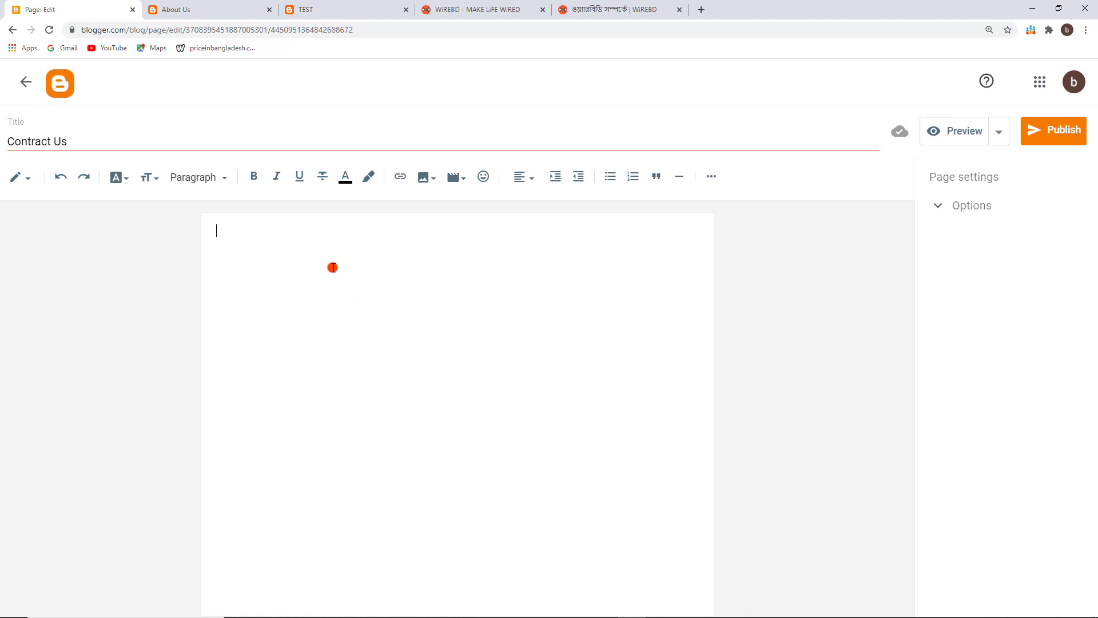
pyautogui.click(28, 182)
pyautogui.click(85, 151)
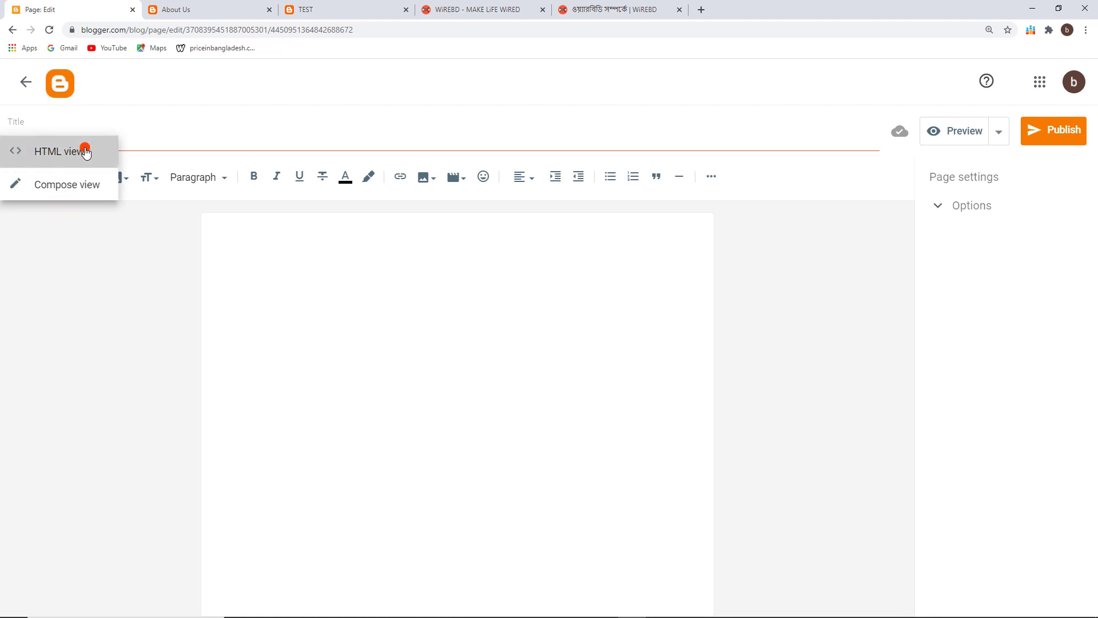
pyautogui.hotkey('ctrl', 'a')
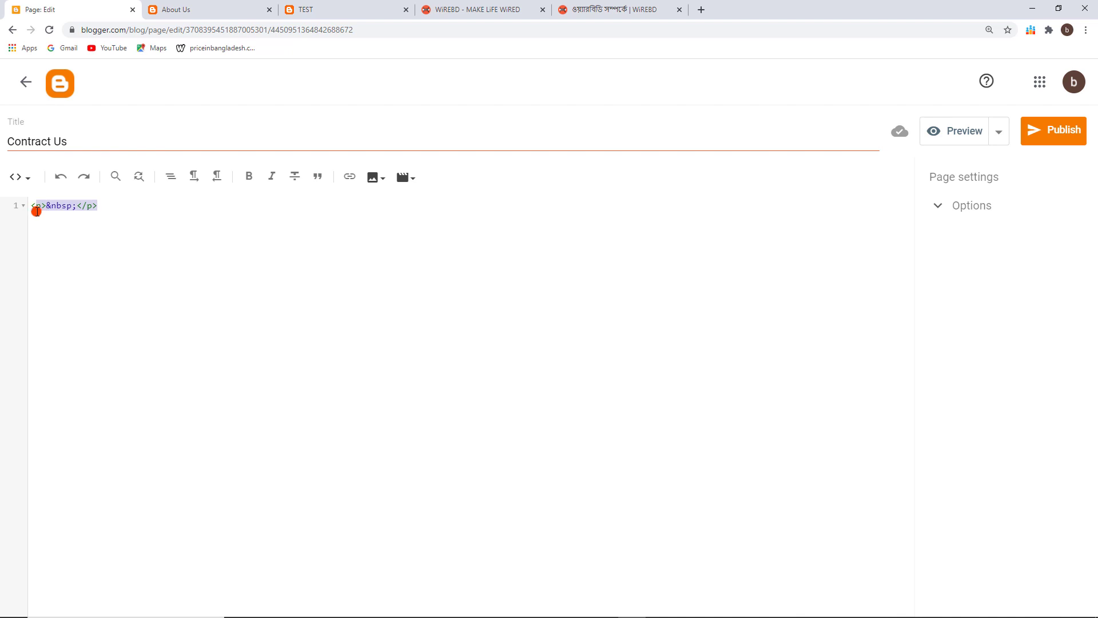
pyautogui.click(20, 178)
pyautogui.click(63, 183)
pyautogui.click(121, 222)
pyautogui.press('BackSpace')
pyautogui.press('BackSpace')
pyautogui.press('BackSpace')
pyautogui.press('BackSpace')
pyautogui.press('BackSpace')
pyautogui.press('BackSpace')
pyautogui.press('BackSpace')
pyautogui.press('BackSpace')
pyautogui.press('BackSpace')
pyautogui.press('BackSpace')
pyautogui.press('BackSpace')
pyautogui.press('BackSpace')
pyautogui.press('BackSpace')
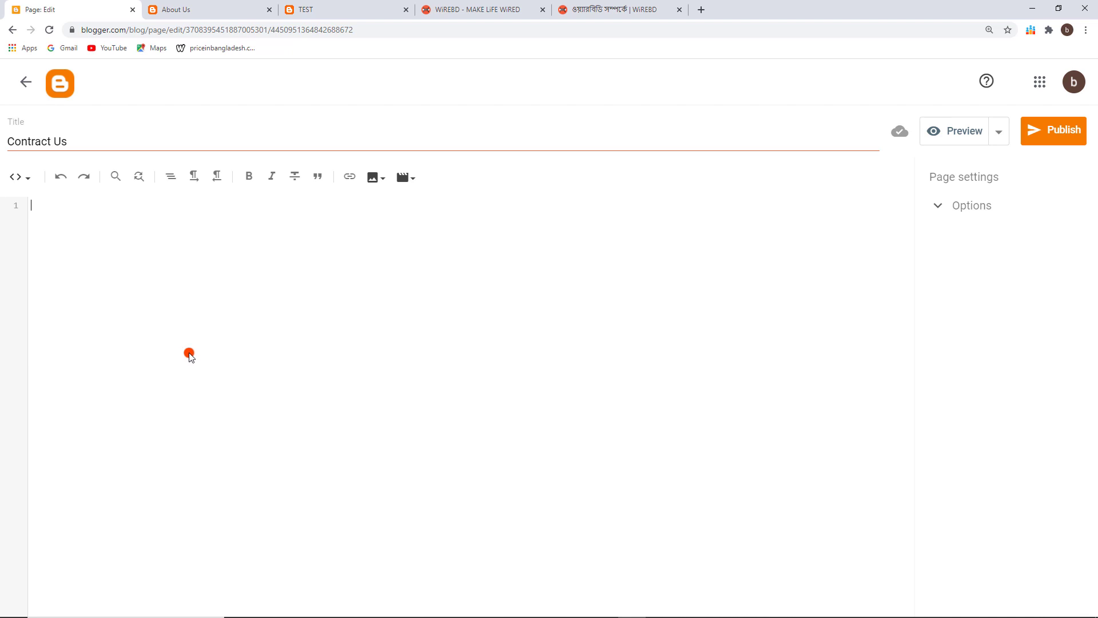
# Copy all the contact form code from the "Contract Us" Notepad file into the page's HTML
pyautogui.hotkey('alt', 'Tab')
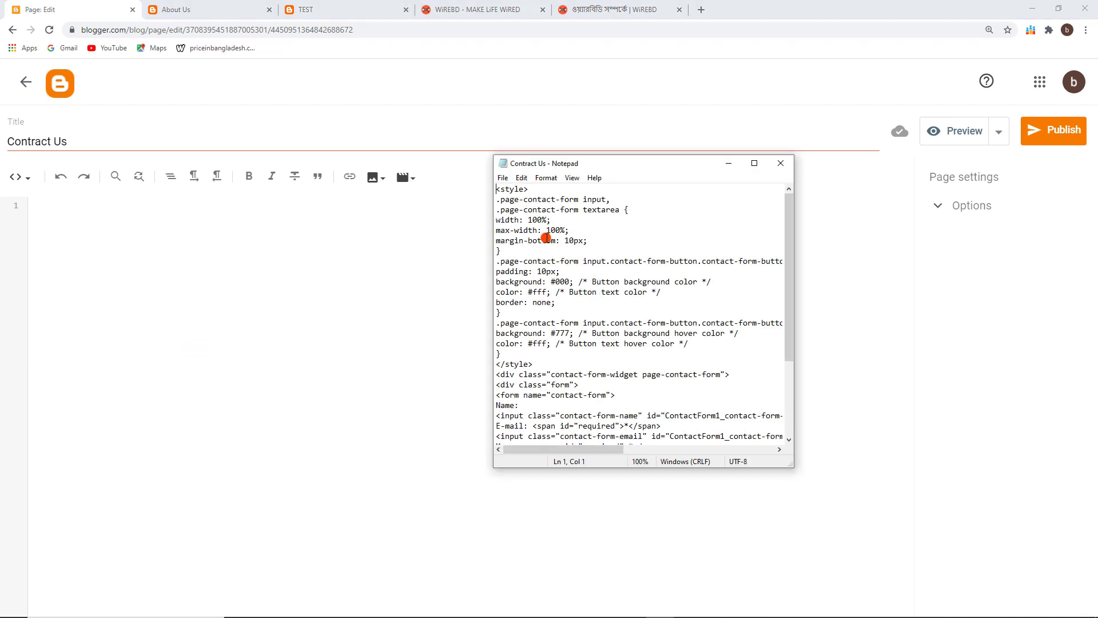
pyautogui.doubleClick(512, 190)
pyautogui.hotkey('ctrl', 'a')
pyautogui.rightClick(553, 224)
pyautogui.click(591, 258)
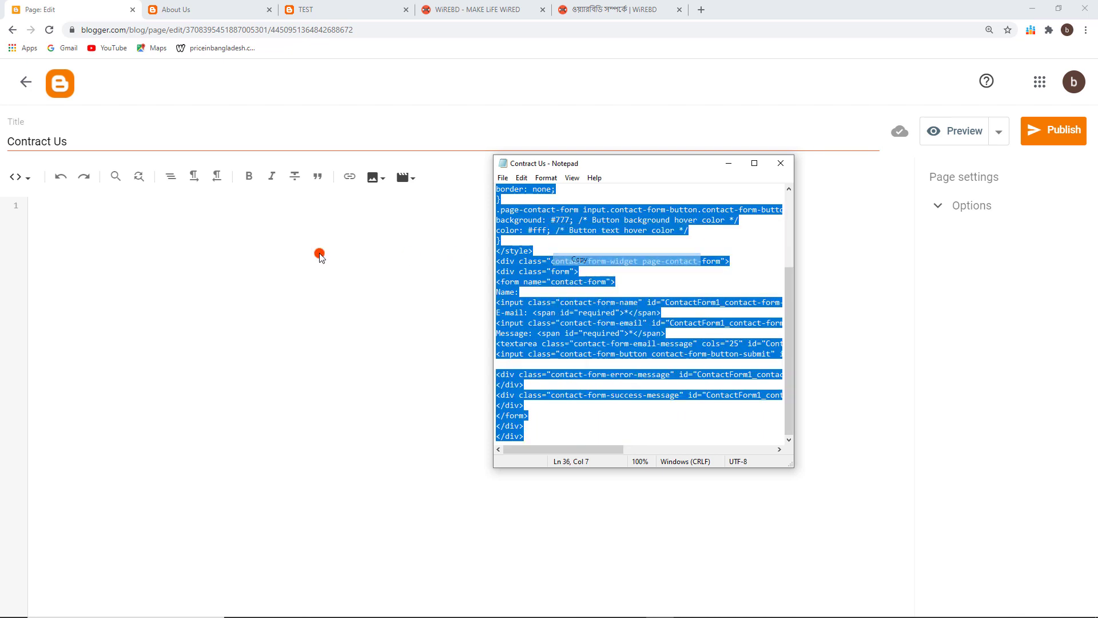
pyautogui.click(304, 254)
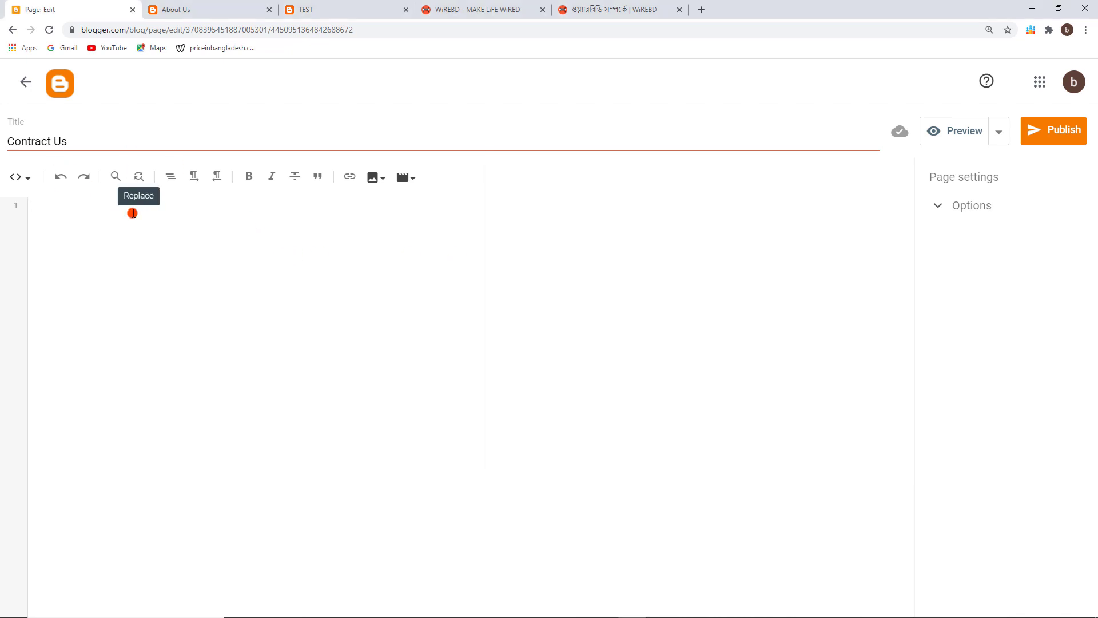
pyautogui.hotkey('ctrl', 'v')
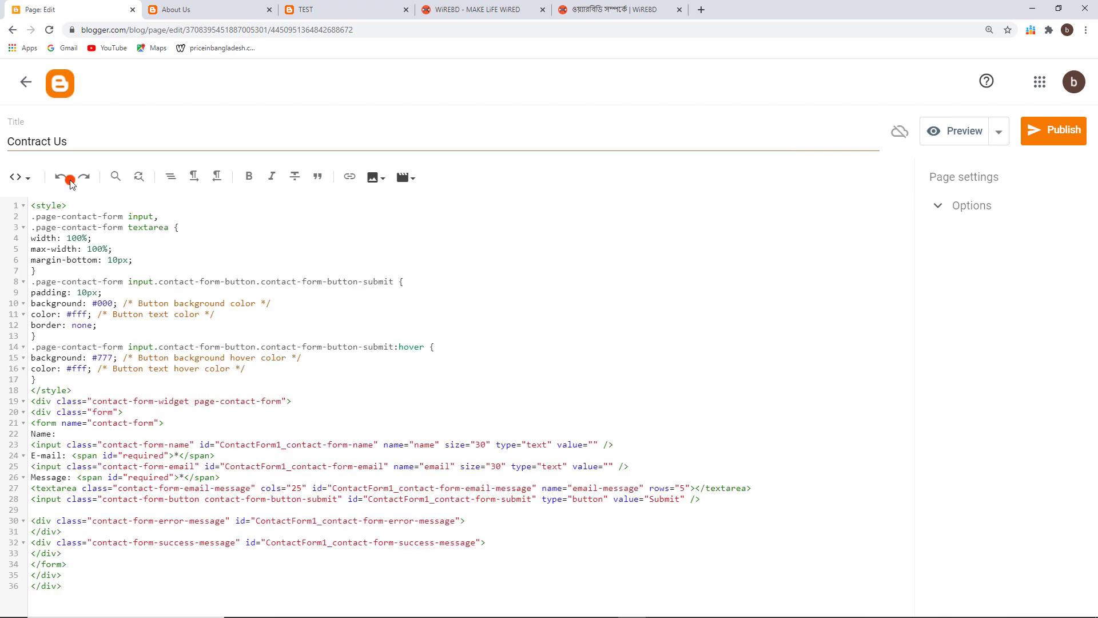
# Show the contact form in Compose view and preview the Contract Us page
pyautogui.click(26, 178)
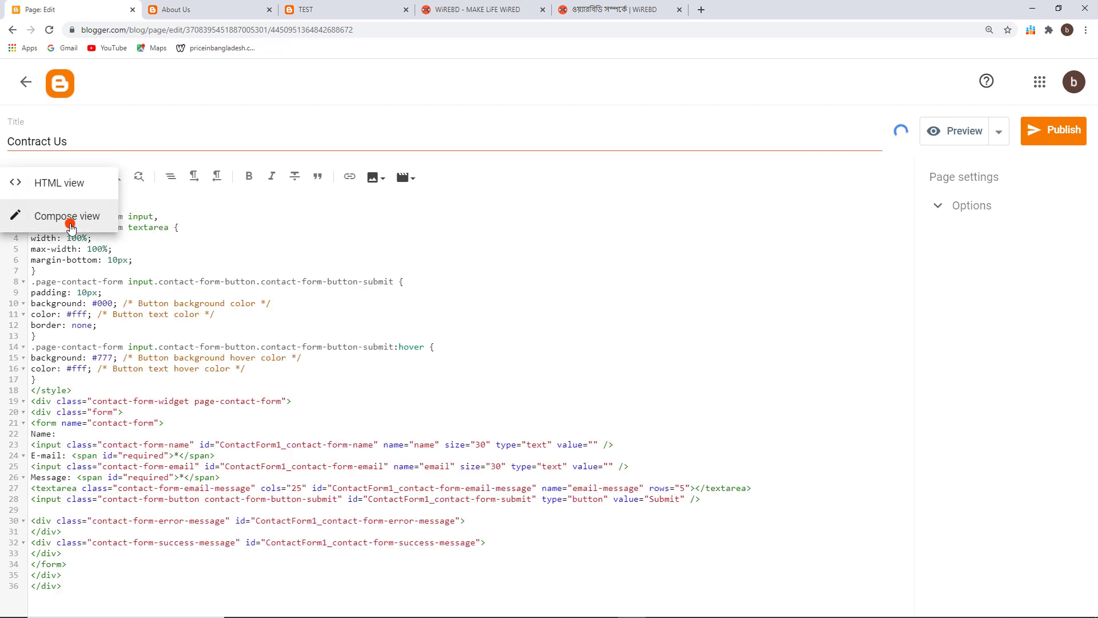
pyautogui.click(68, 217)
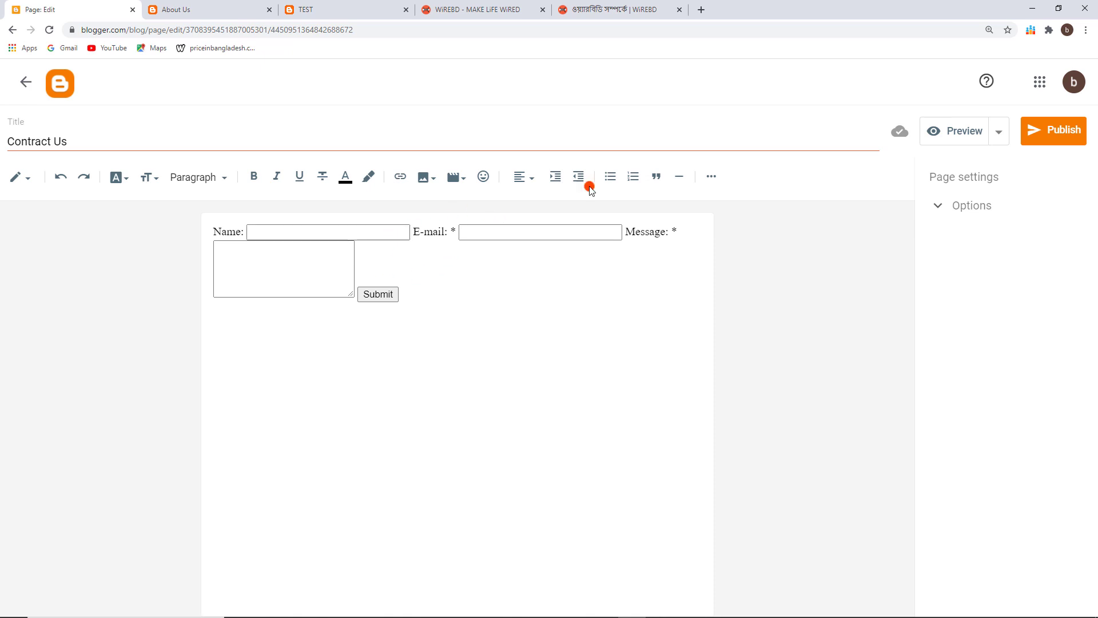
pyautogui.click(952, 131)
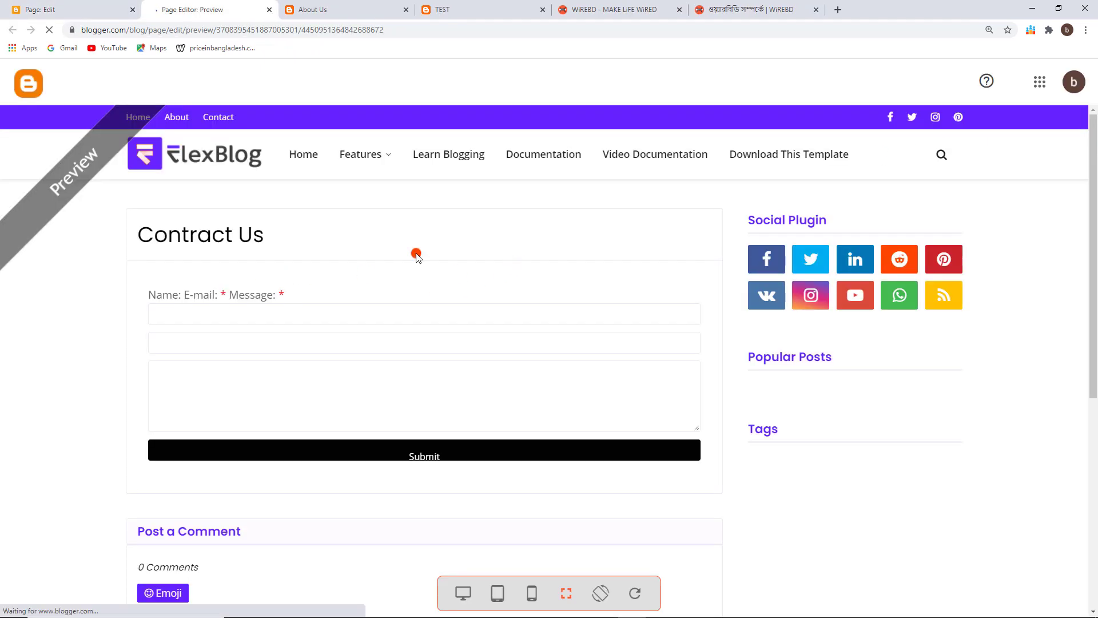
# Look over the Contract Us preview, close it, and publish the page to the blog
pyautogui.scroll(-1, 417, 253)
pyautogui.scroll(1, 229, 204)
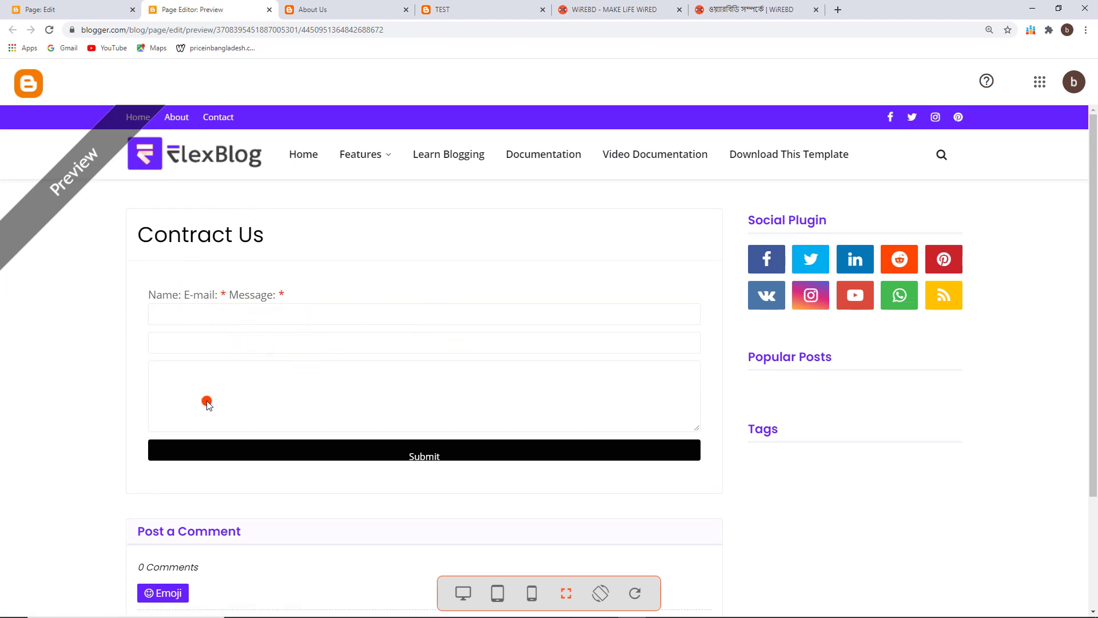
pyautogui.scroll(-1, 428, 426)
pyautogui.scroll(-1, 428, 426)
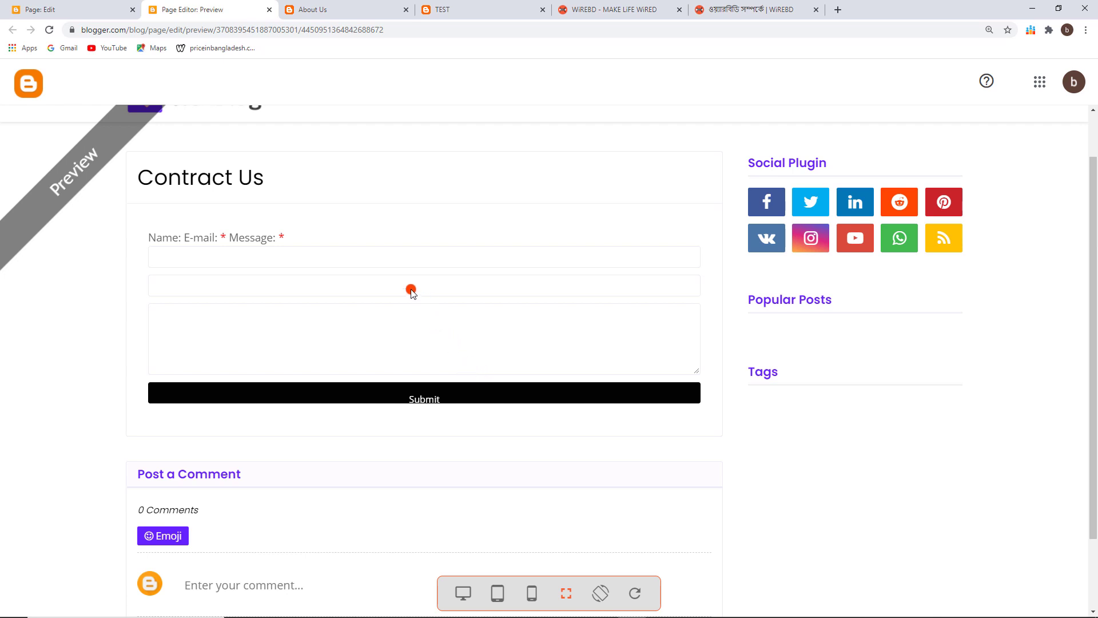
pyautogui.scroll(1, 319, 289)
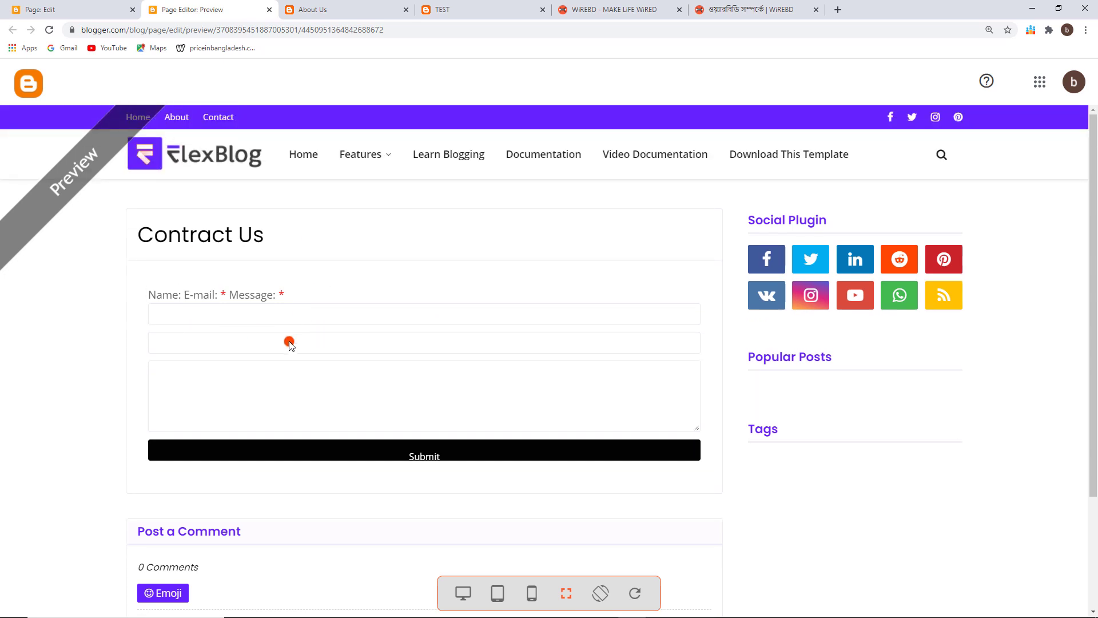
pyautogui.click(269, 10)
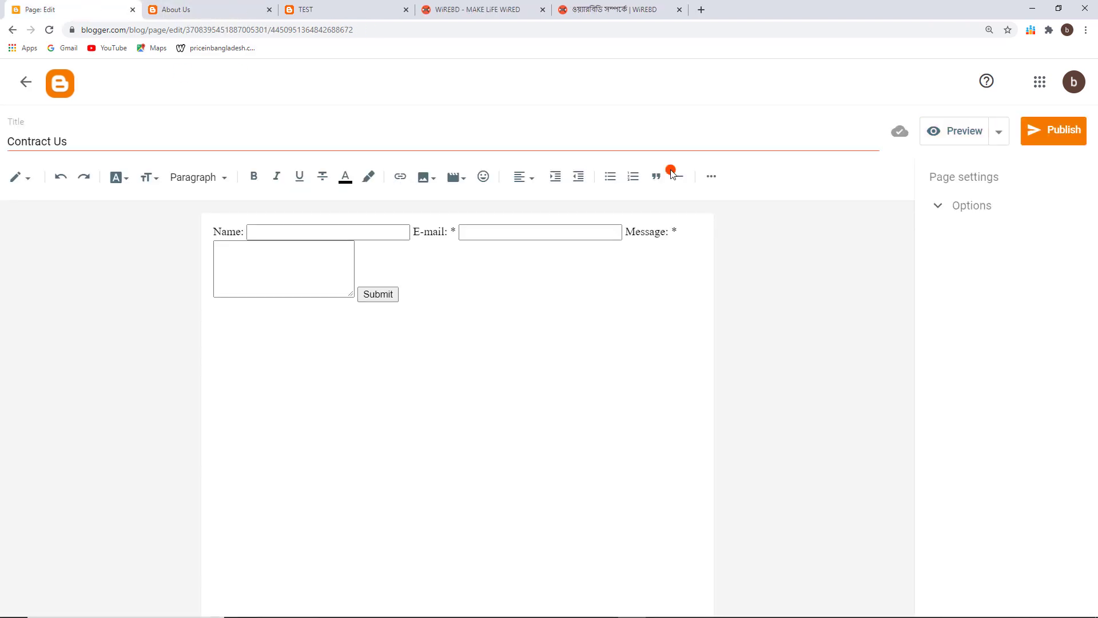
pyautogui.click(1051, 130)
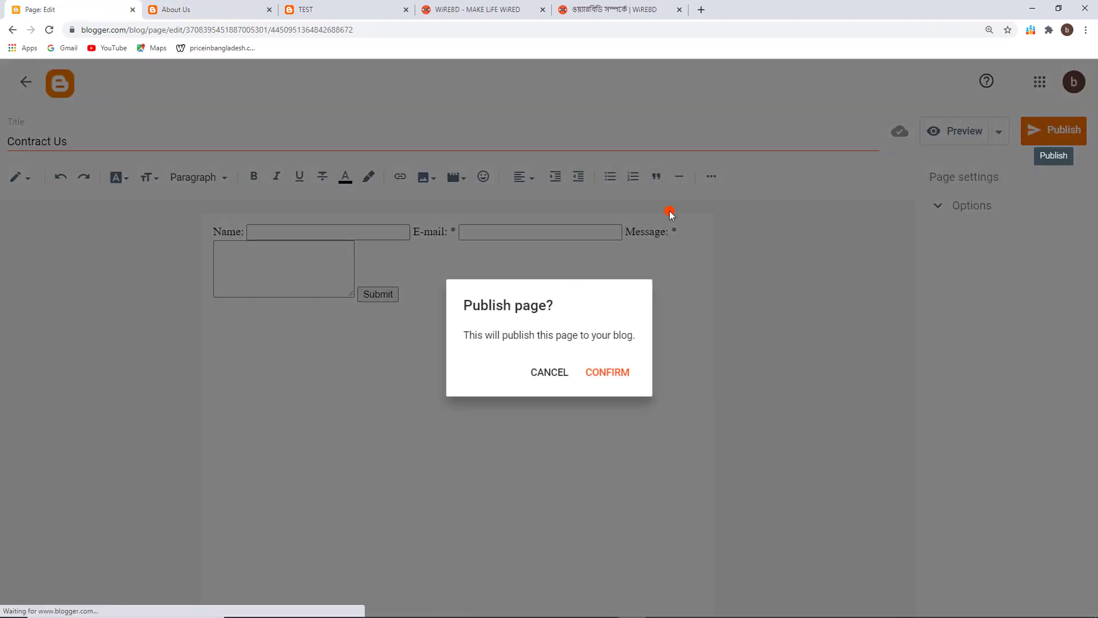
pyautogui.click(617, 372)
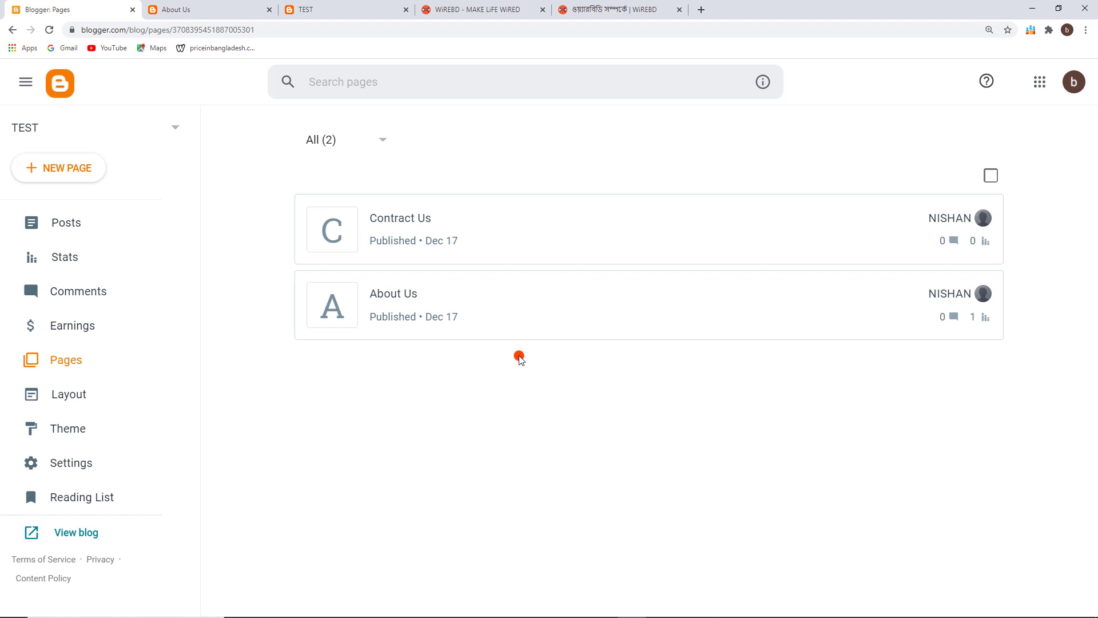
# Create another new page titled "Privacy Policy"
pyautogui.click(86, 170)
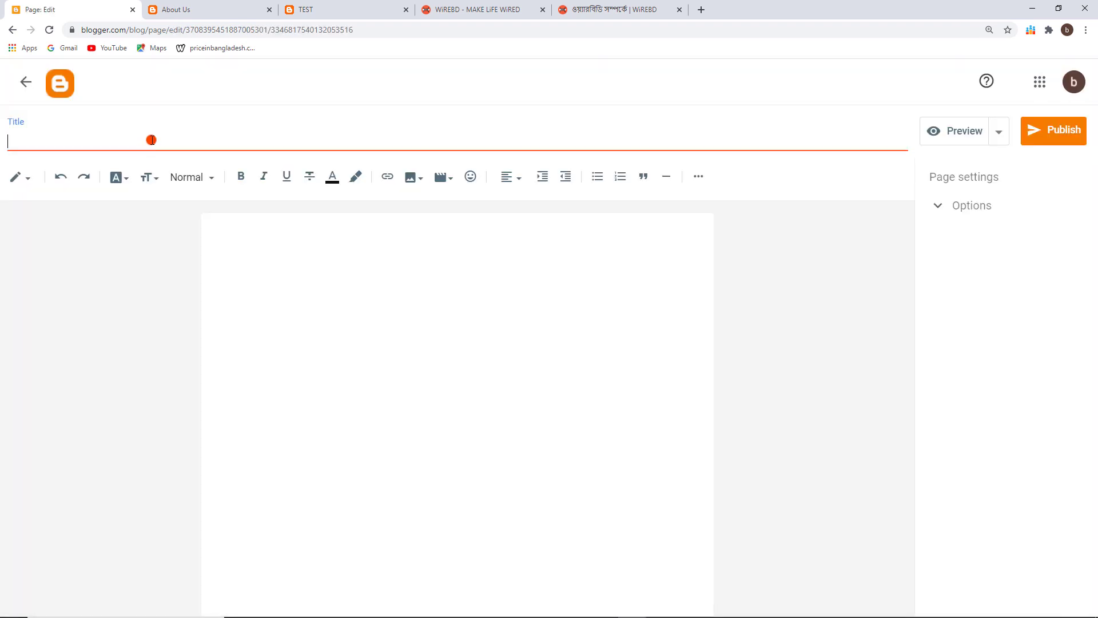
pyautogui.hotkey('ctrl', 'v')
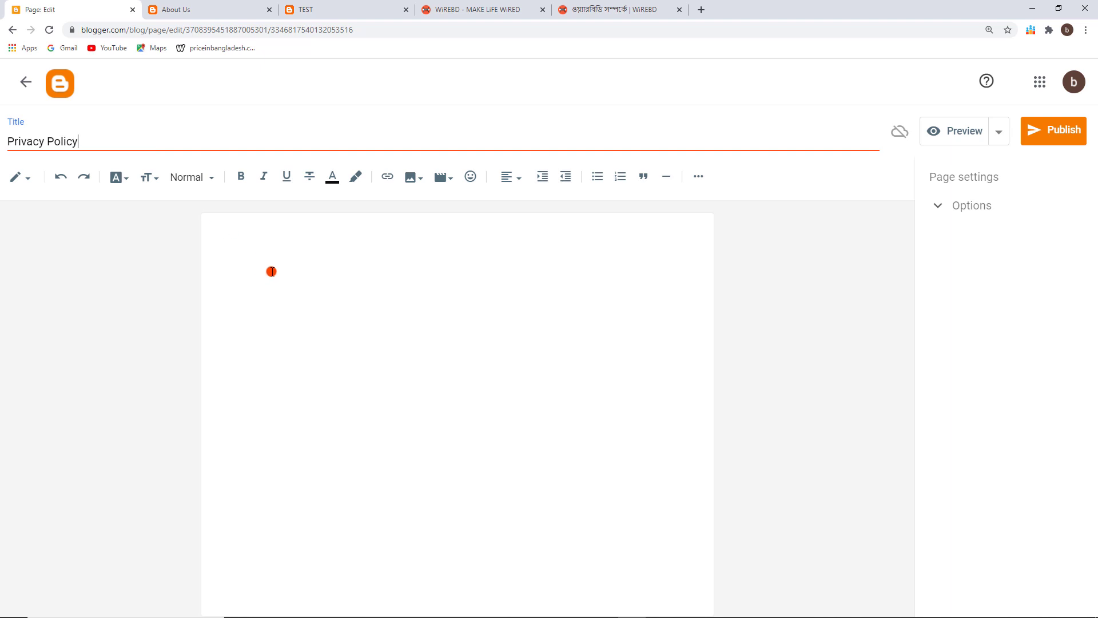
pyautogui.click(272, 270)
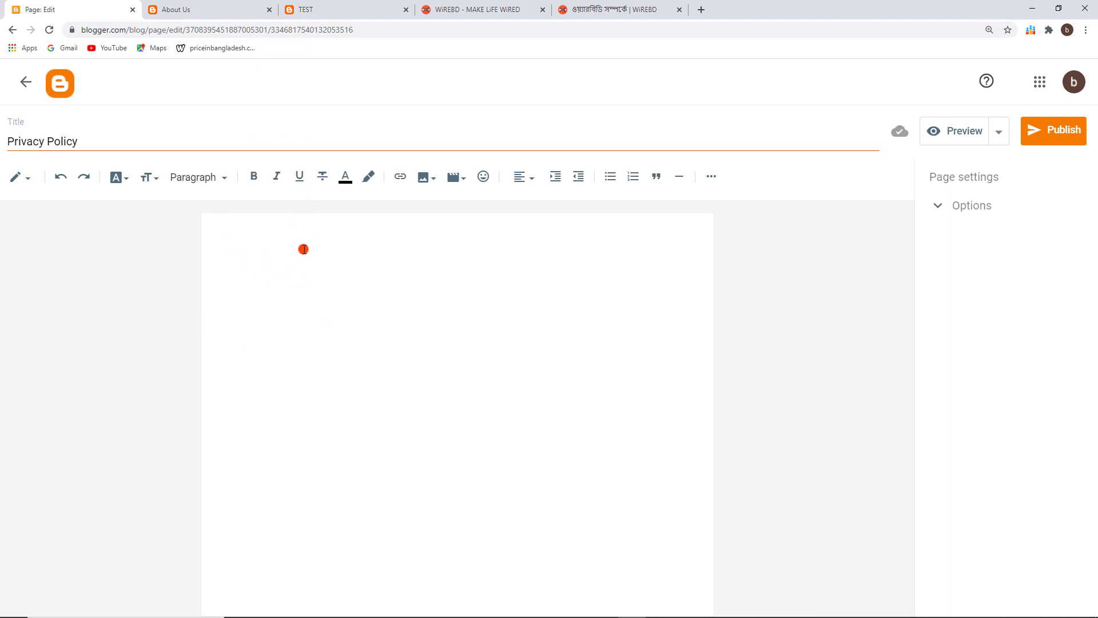
# Open the privacy policy page of the WiREBD site and copy its second and third paragraphs
pyautogui.click(612, 9)
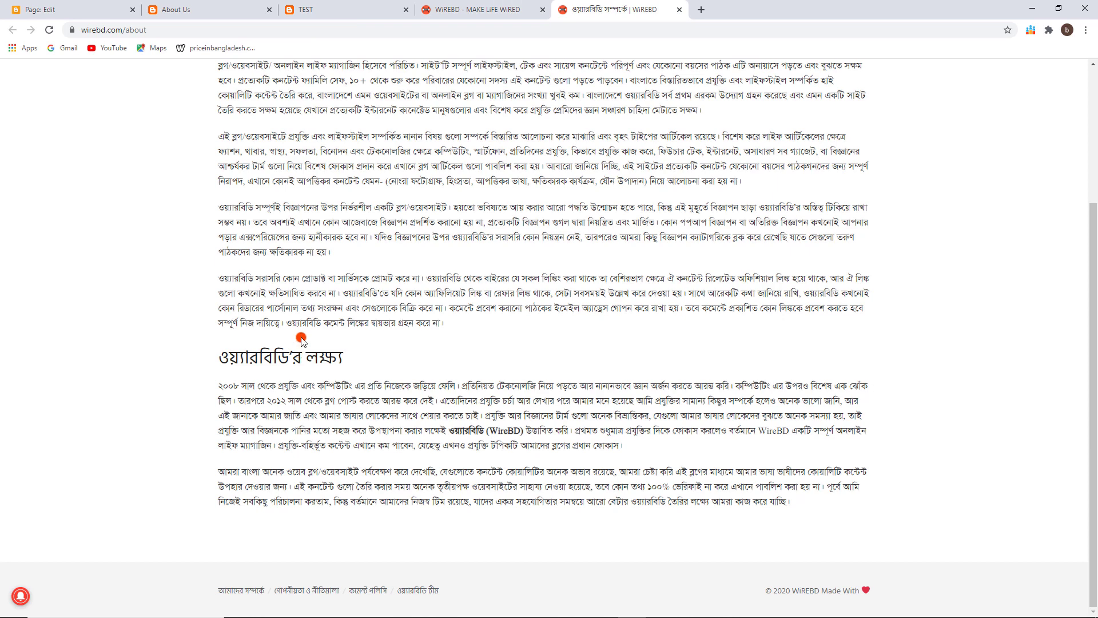
pyautogui.click(334, 595)
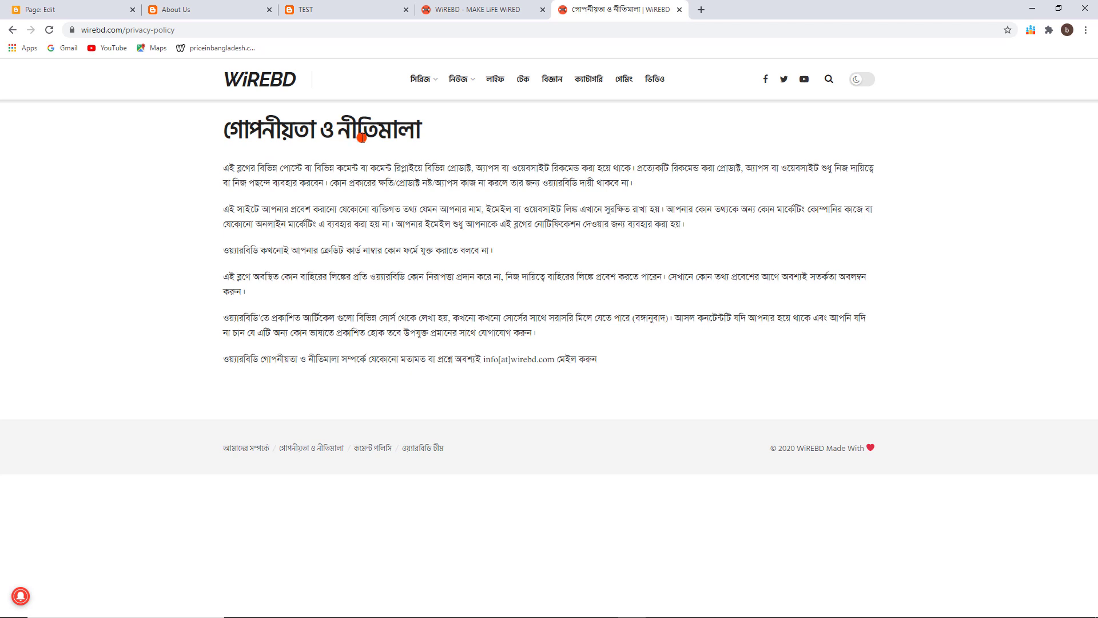
pyautogui.moveTo(228, 167); pyautogui.dragTo(683, 358)
pyautogui.click(534, 239)
pyautogui.moveTo(222, 207); pyautogui.dragTo(499, 257)
pyautogui.rightClick(475, 219)
pyautogui.click(480, 224)
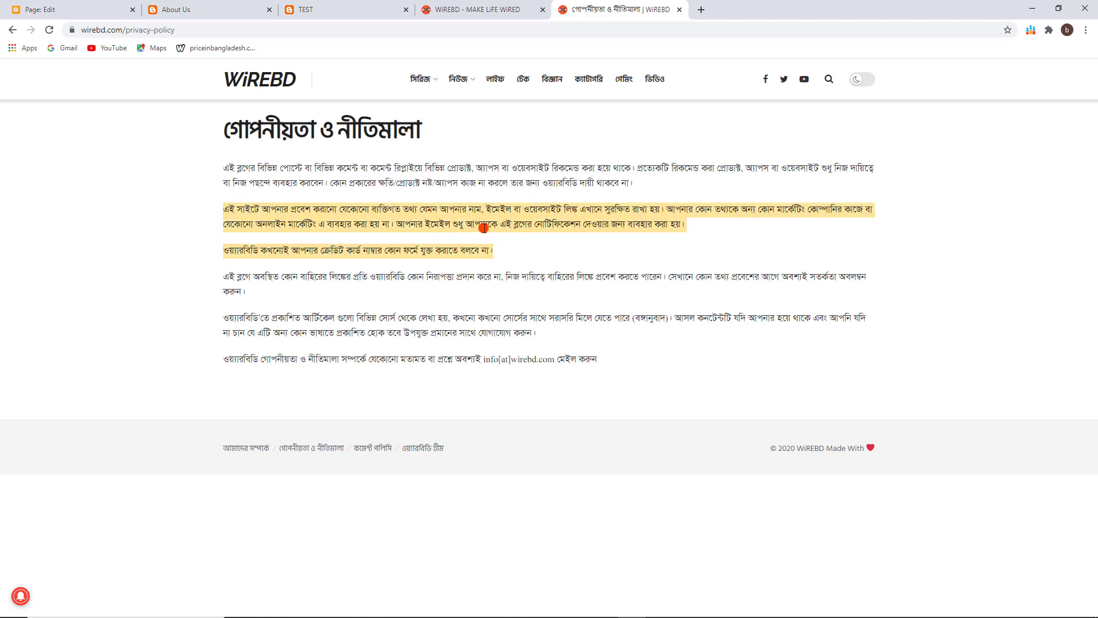
# Paste the copied paragraphs into the Privacy Policy page body in Blogger and remove the leading space
pyautogui.click(54, 9)
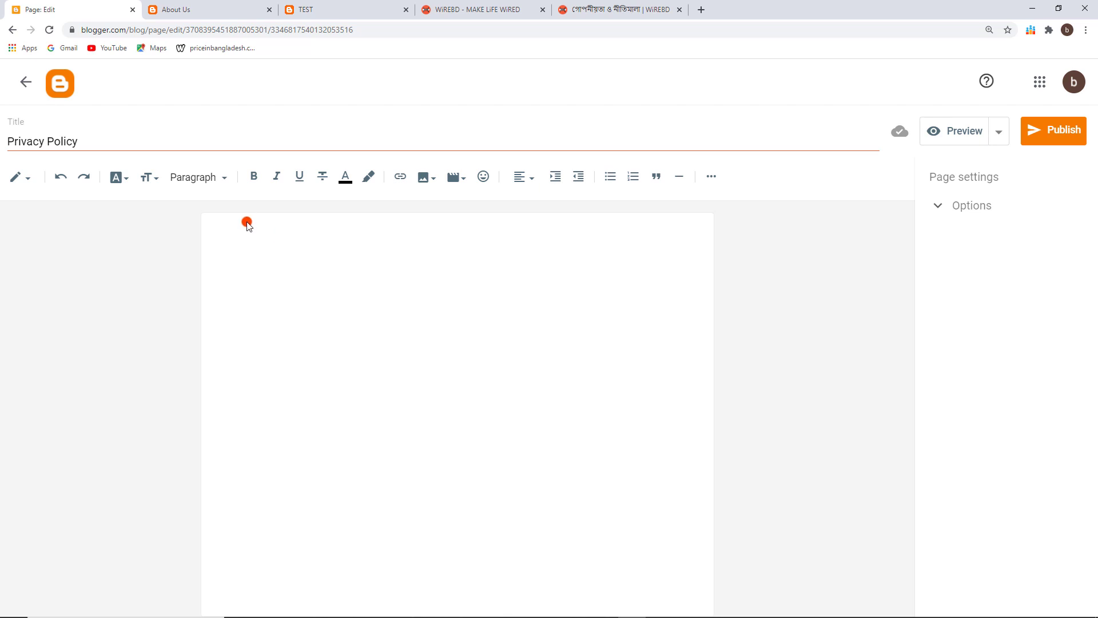
pyautogui.hotkey('ctrl', 'v')
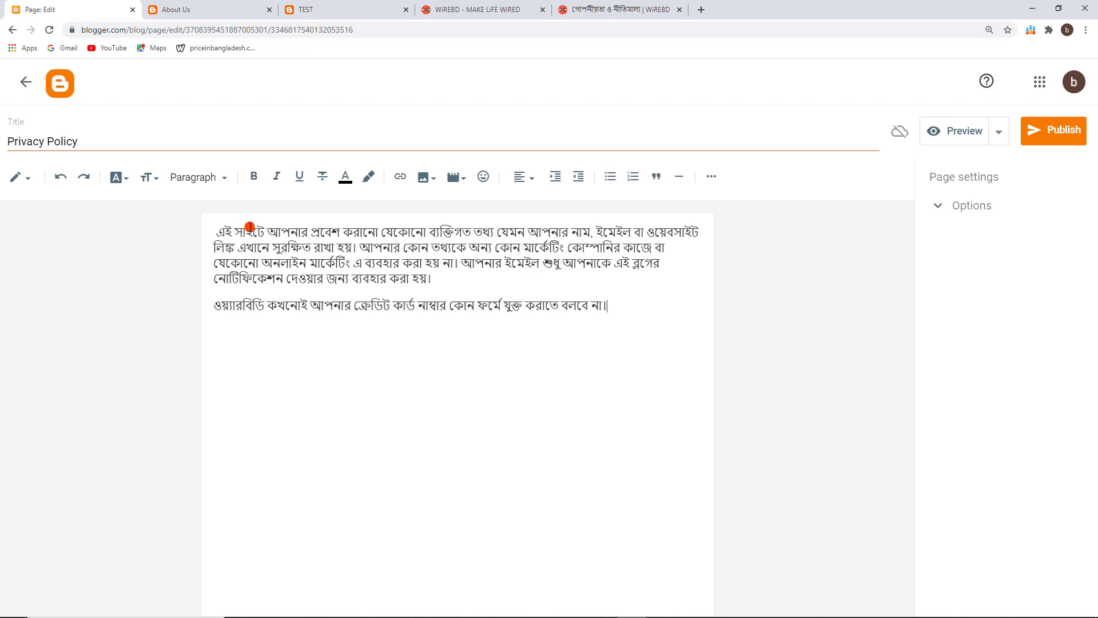
pyautogui.click(218, 231)
pyautogui.press('BackSpace')
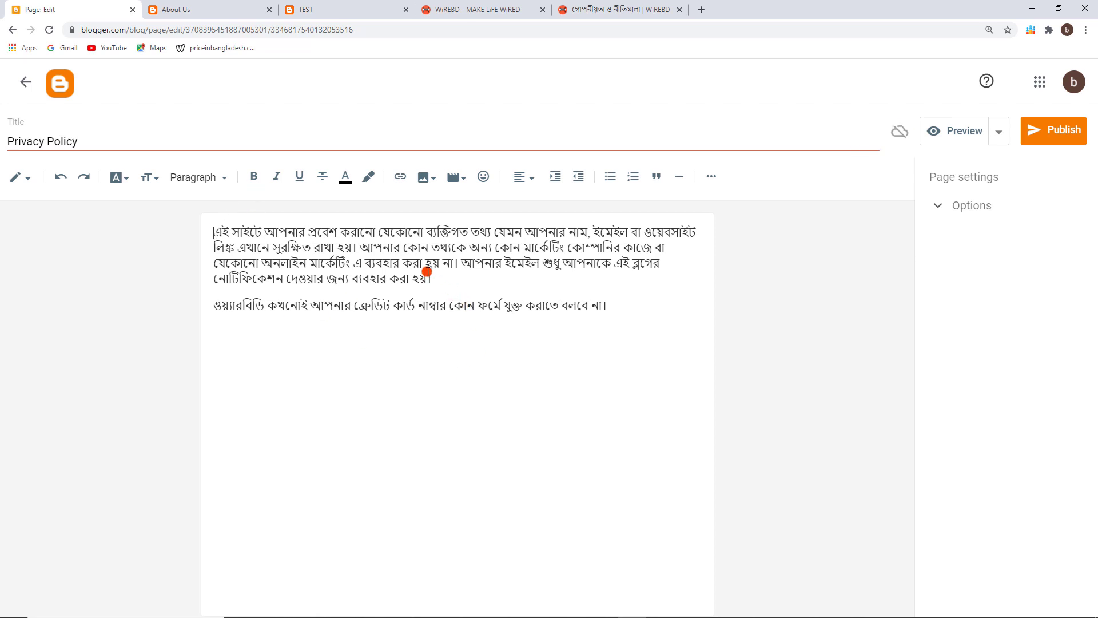
# Add two blank lines above the first paragraph and publish the Privacy Policy page
pyautogui.press('Return')
pyautogui.press('Return')
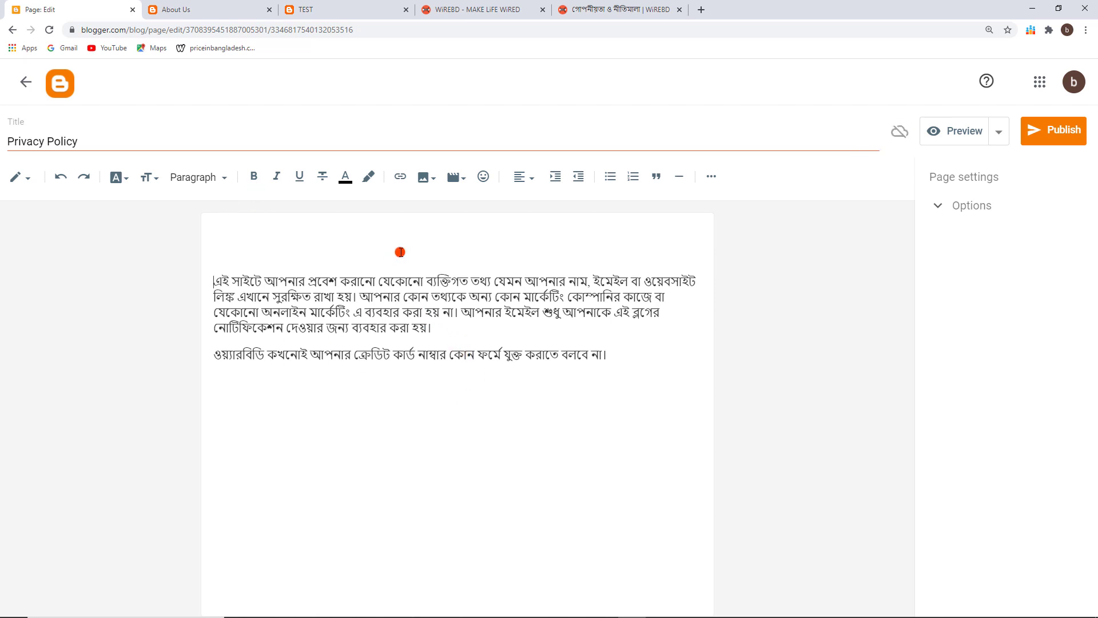
pyautogui.click(1064, 130)
pyautogui.click(628, 371)
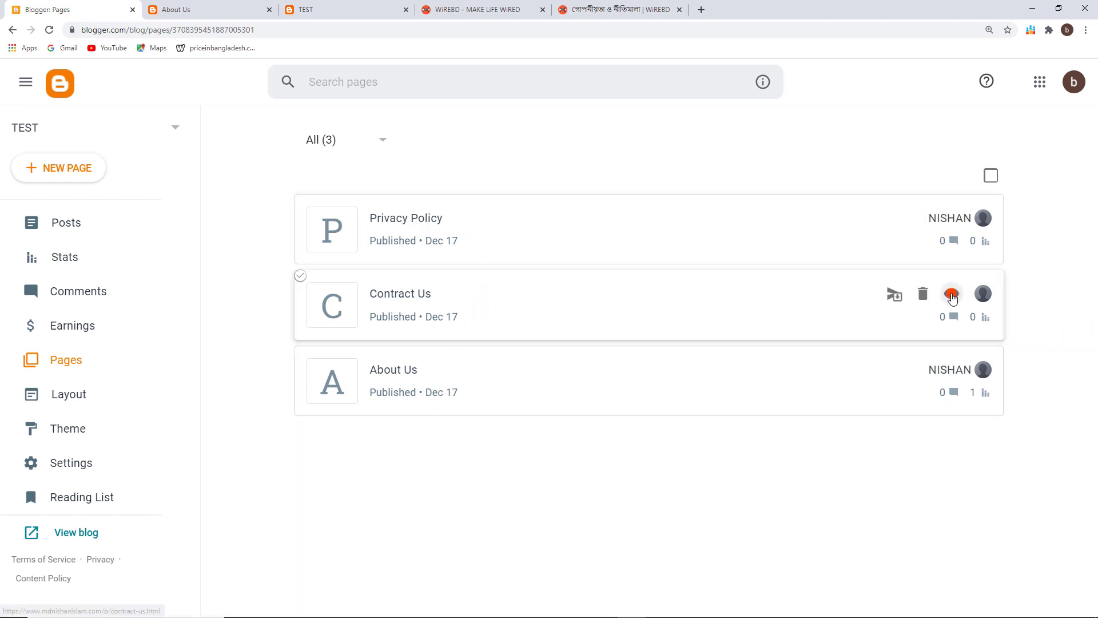
# View the published Contract Us and Privacy Policy pages and review them alongside About Us and the blog's homepage
pyautogui.click(951, 292)
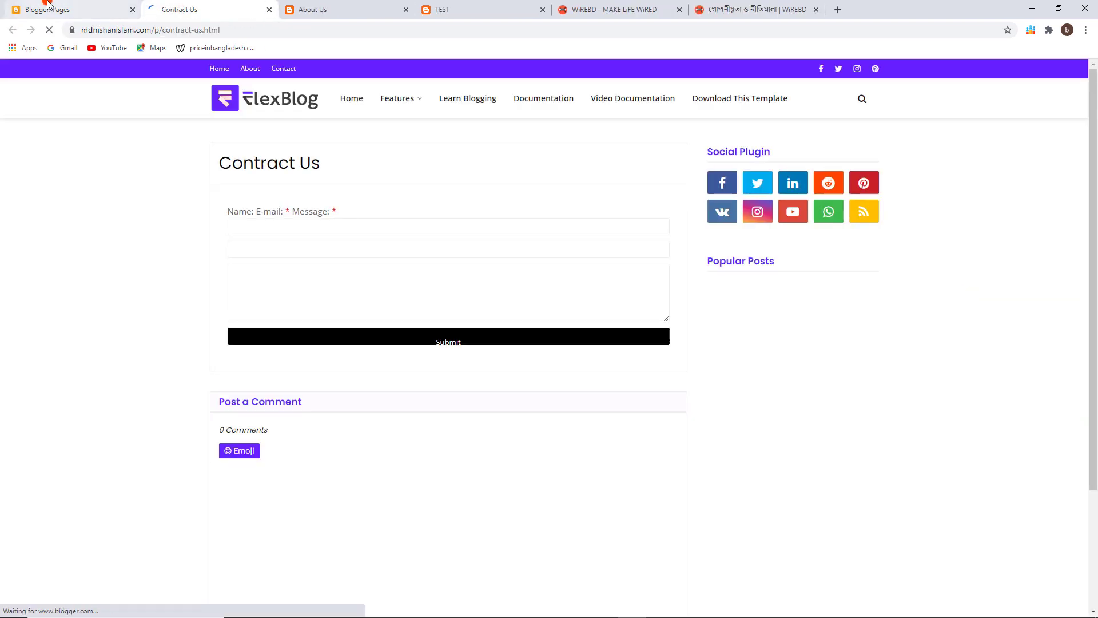
pyautogui.click(17, 8)
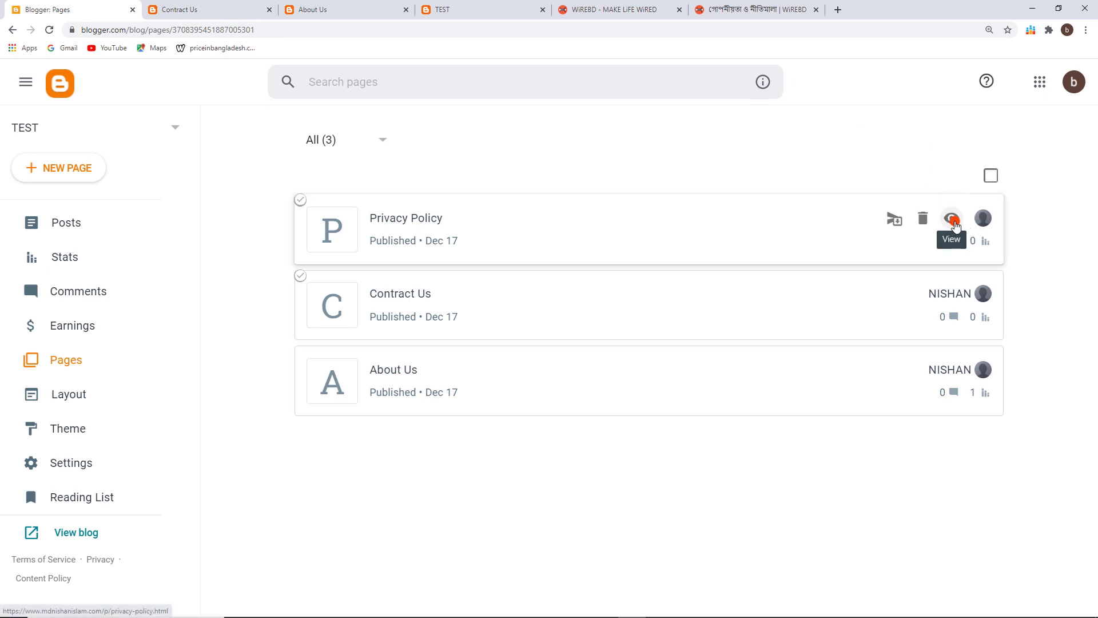
pyautogui.click(951, 218)
pyautogui.click(479, 7)
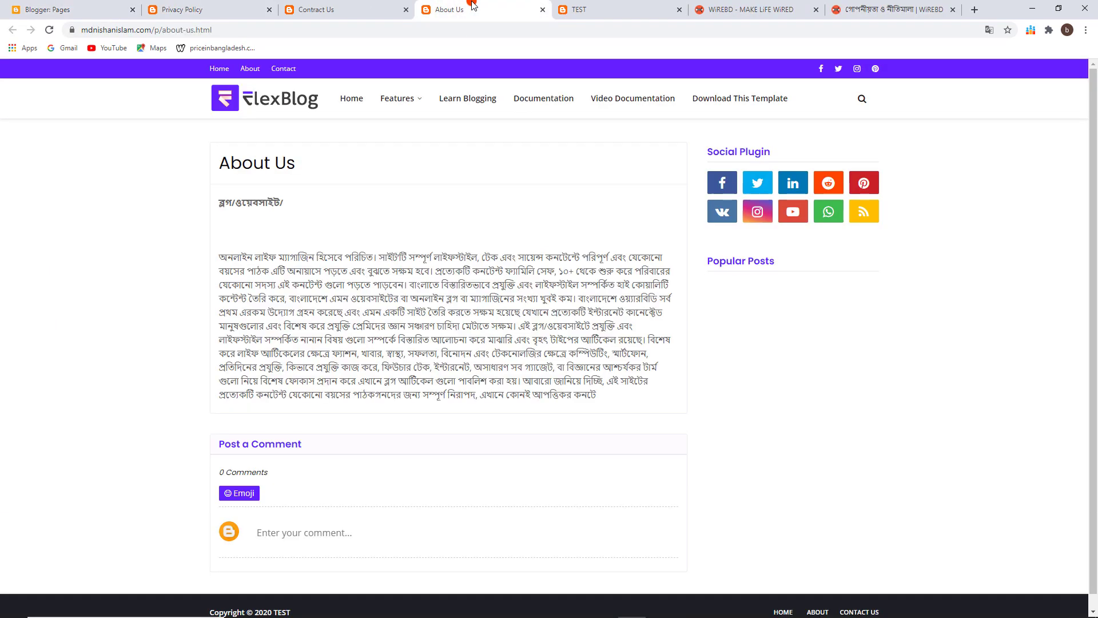
pyautogui.click(314, 8)
pyautogui.click(208, 7)
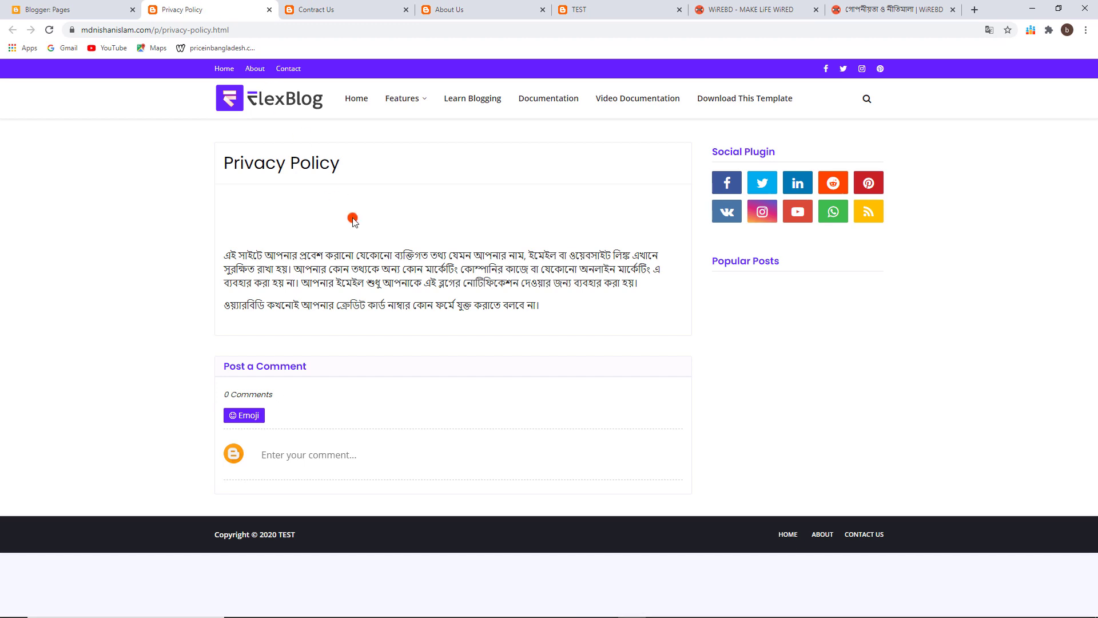
pyautogui.hotkey('ctrl', 'shift', 'Tab')
pyautogui.click(575, 5)
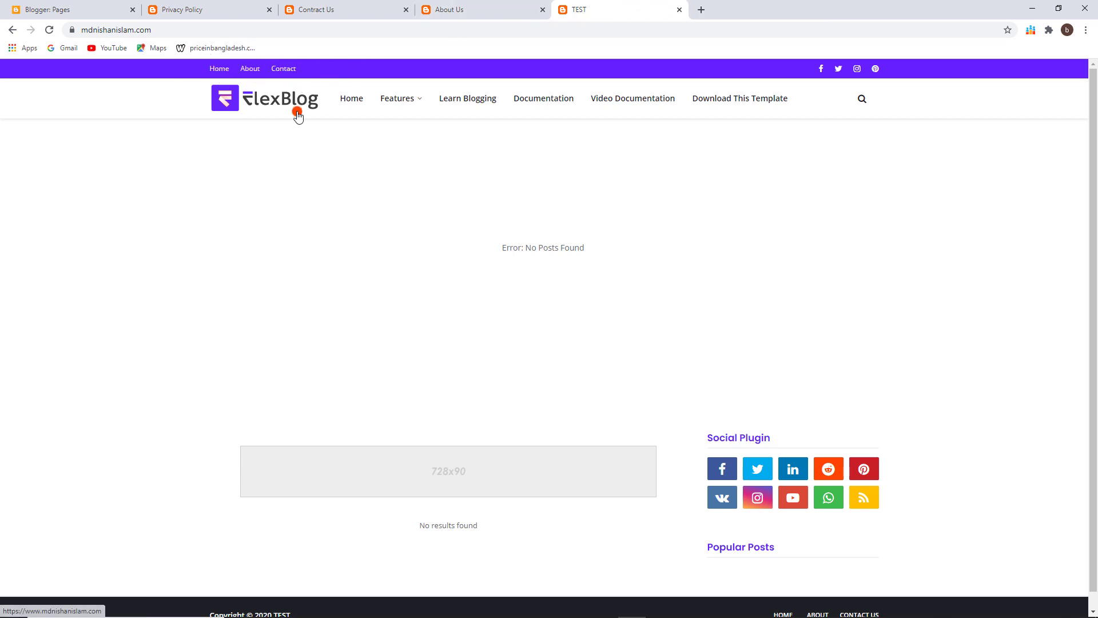
# Open the TEST blog's Layout and examine its gadget sections from Theme Options down to Footer Menu
pyautogui.click(74, 4)
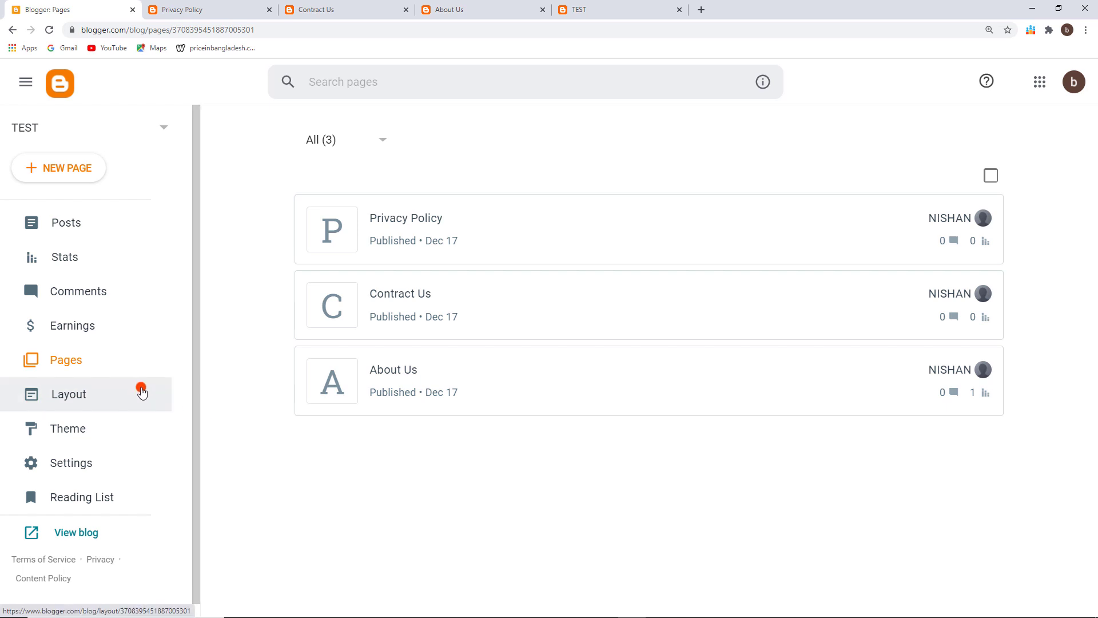
pyautogui.click(77, 398)
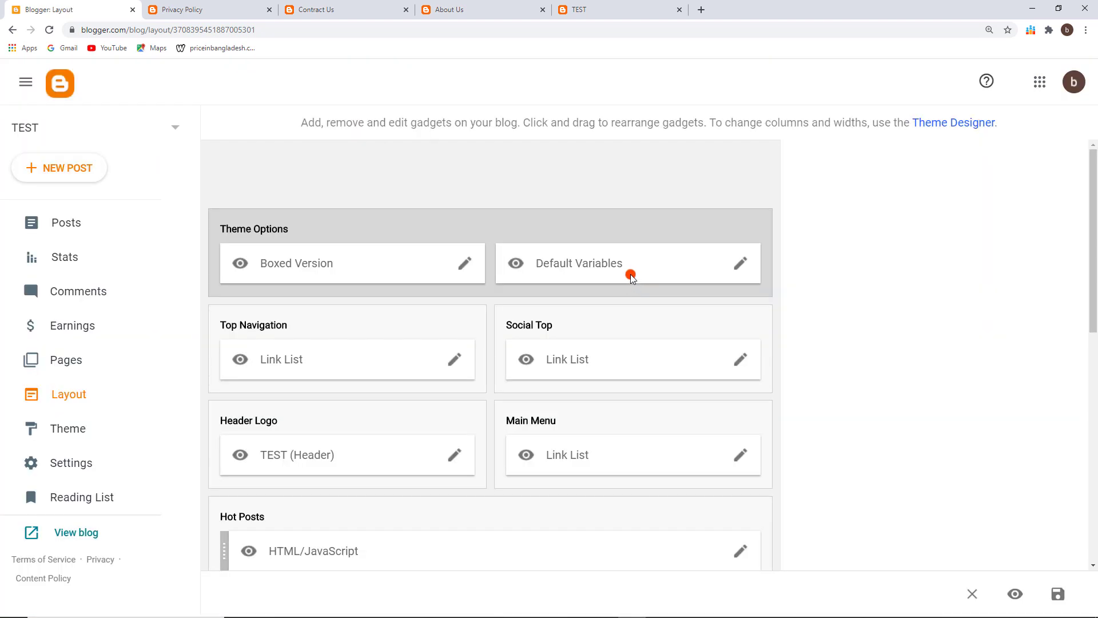
pyautogui.scroll(-3, 460, 312)
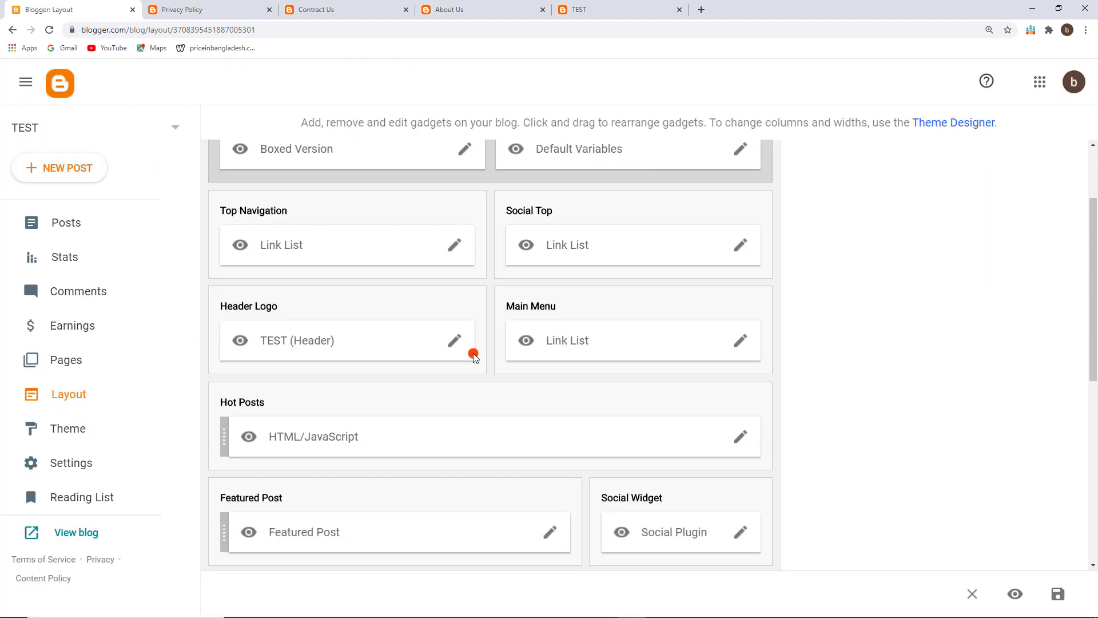
pyautogui.scroll(-6, 481, 336)
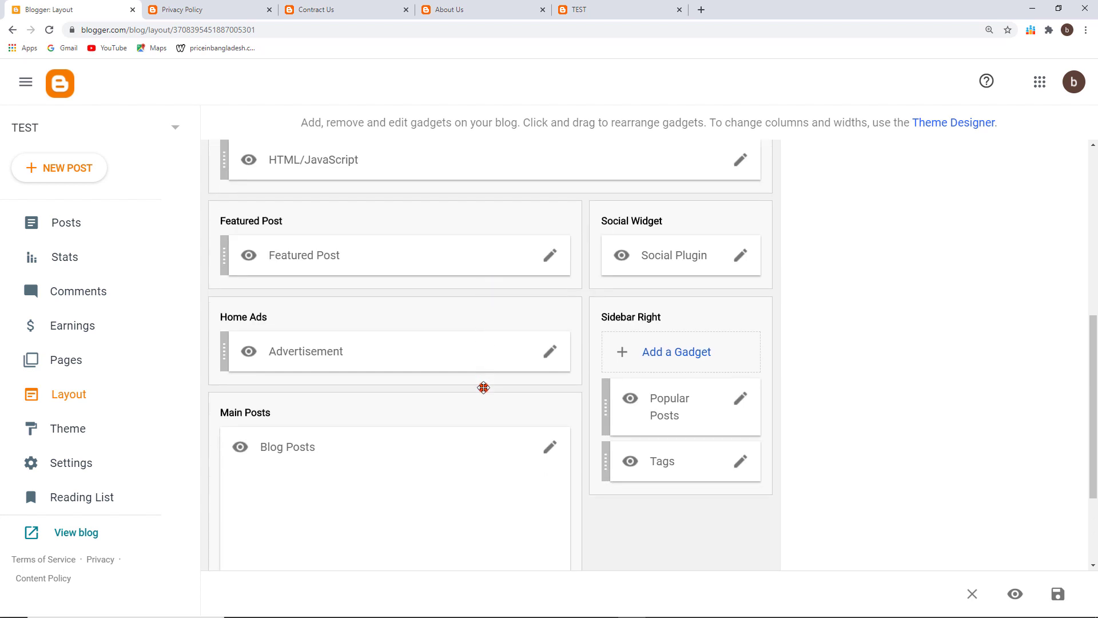
pyautogui.scroll(-1, 486, 389)
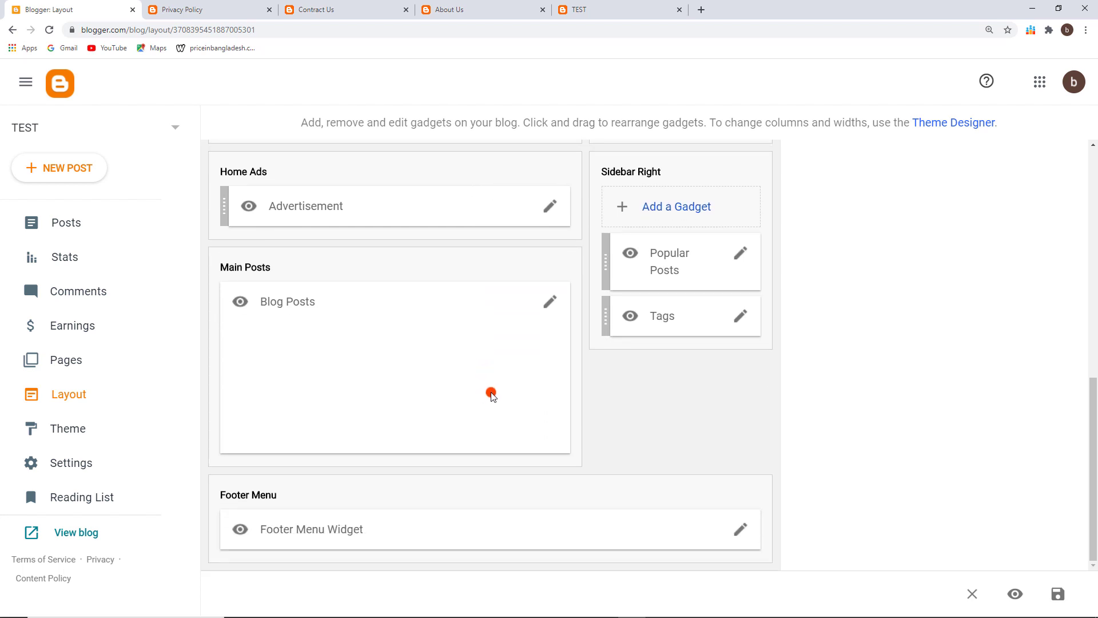
pyautogui.scroll(10, 491, 394)
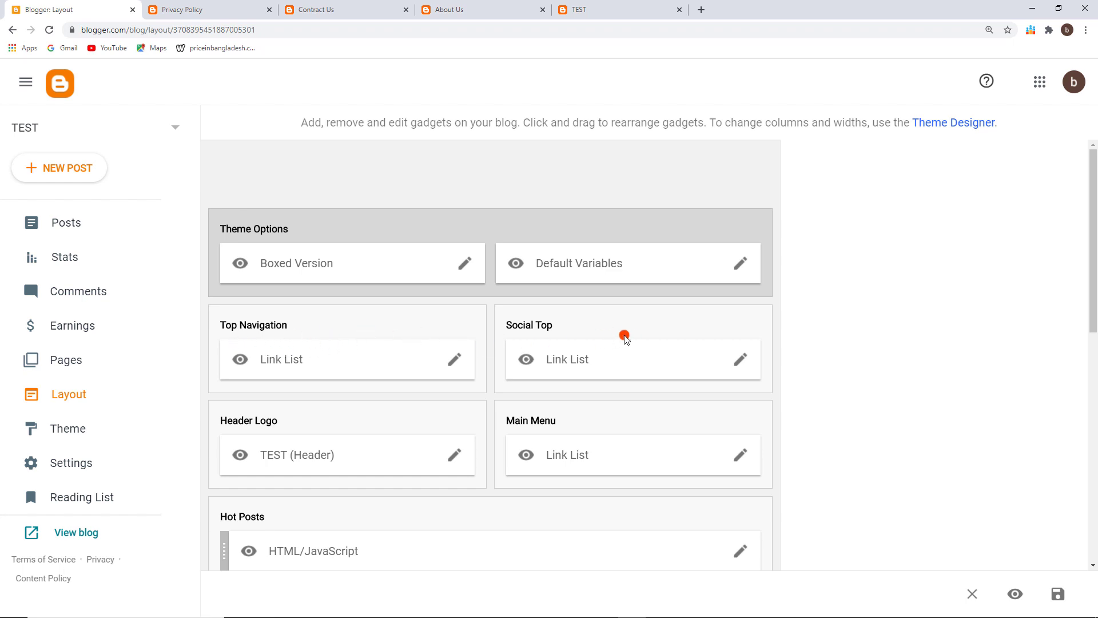
# Check the TEST homepage, place its browser tab directly beside the Blogger Layout tab, and return to the layout
pyautogui.click(607, 9)
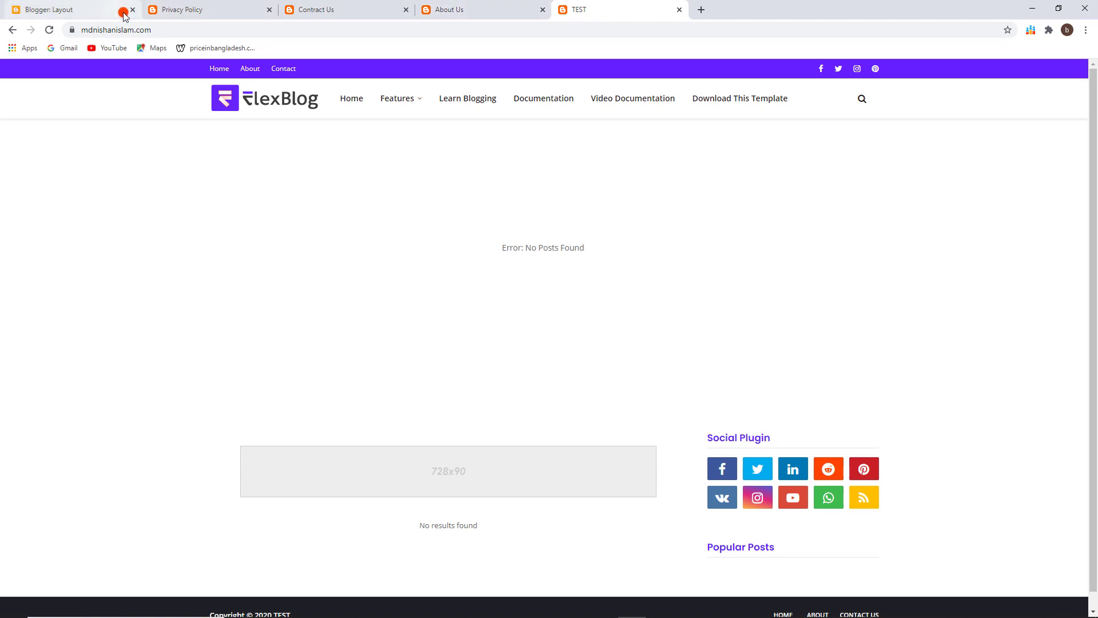
pyautogui.click(49, 6)
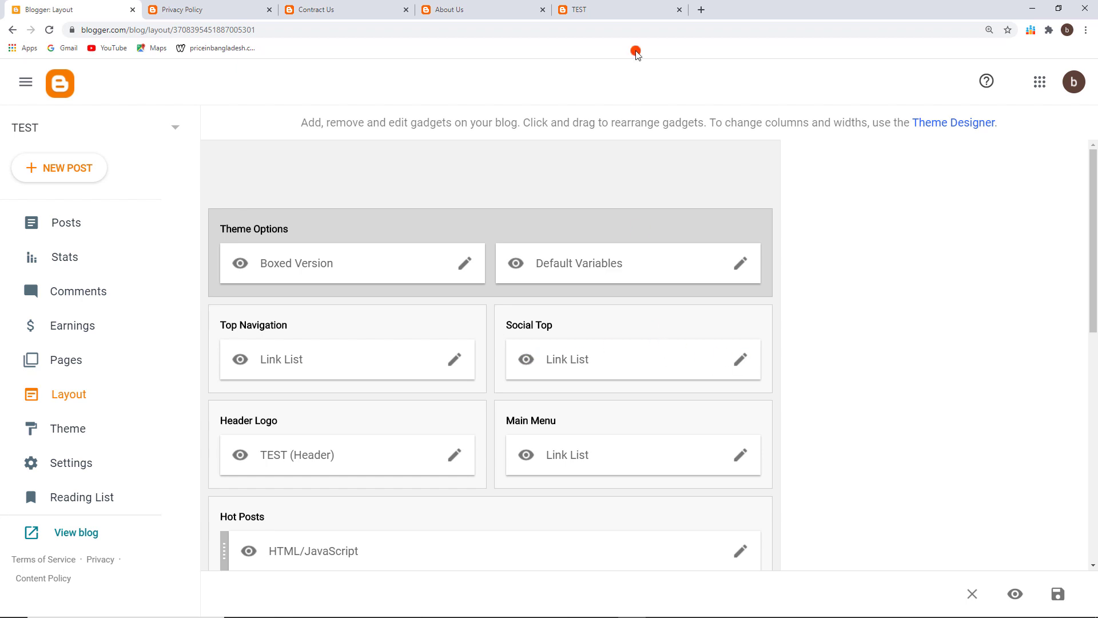
pyautogui.moveTo(640, 9); pyautogui.dragTo(228, 12)
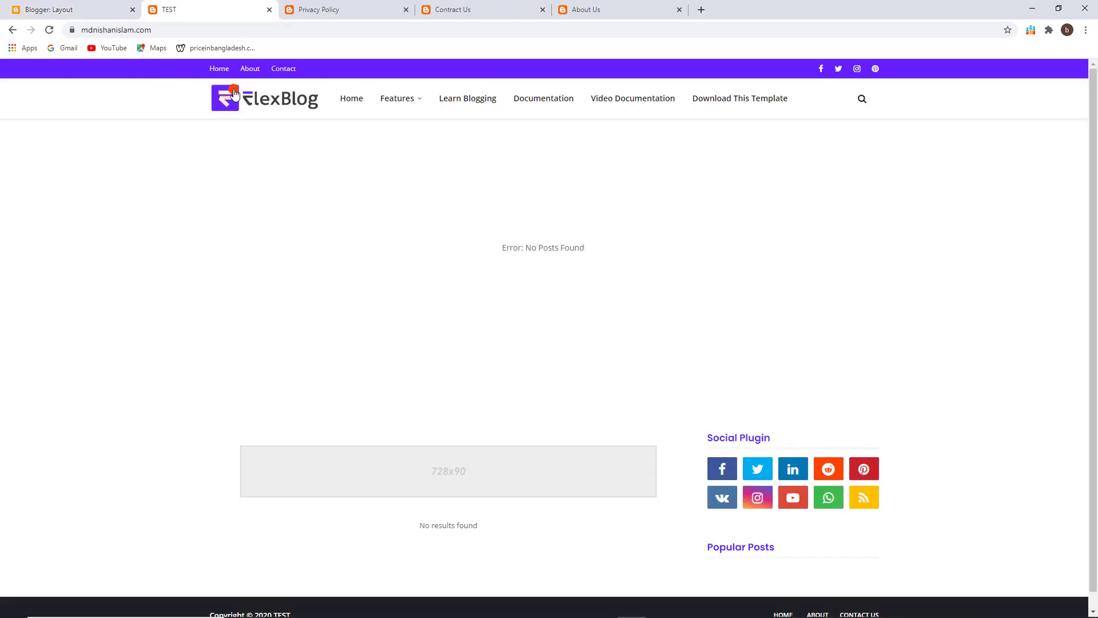
pyautogui.hotkey('ctrl', 'shift', 'Tab')
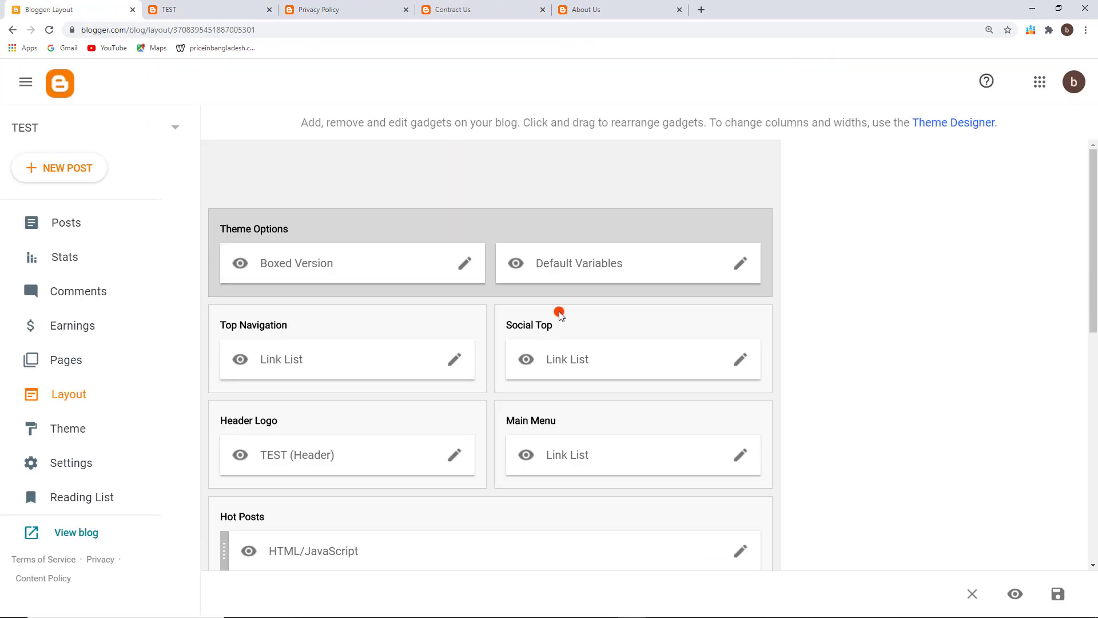
# Open the Top Navigation link list and rename its About link to About Us
pyautogui.click(455, 360)
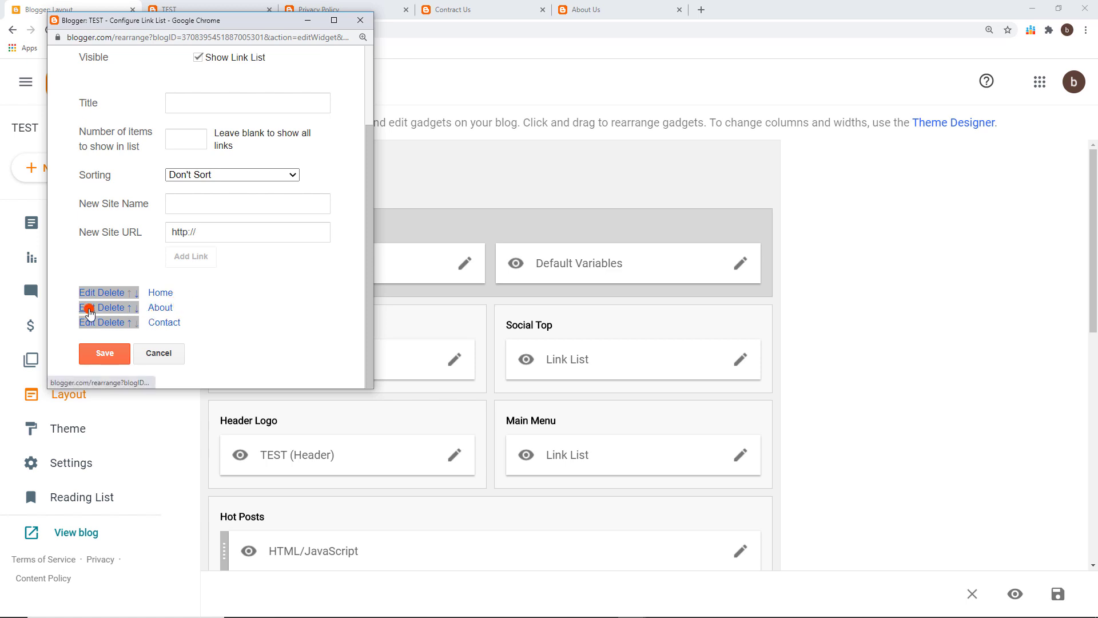
pyautogui.click(89, 309)
pyautogui.scroll(-3, 238, 275)
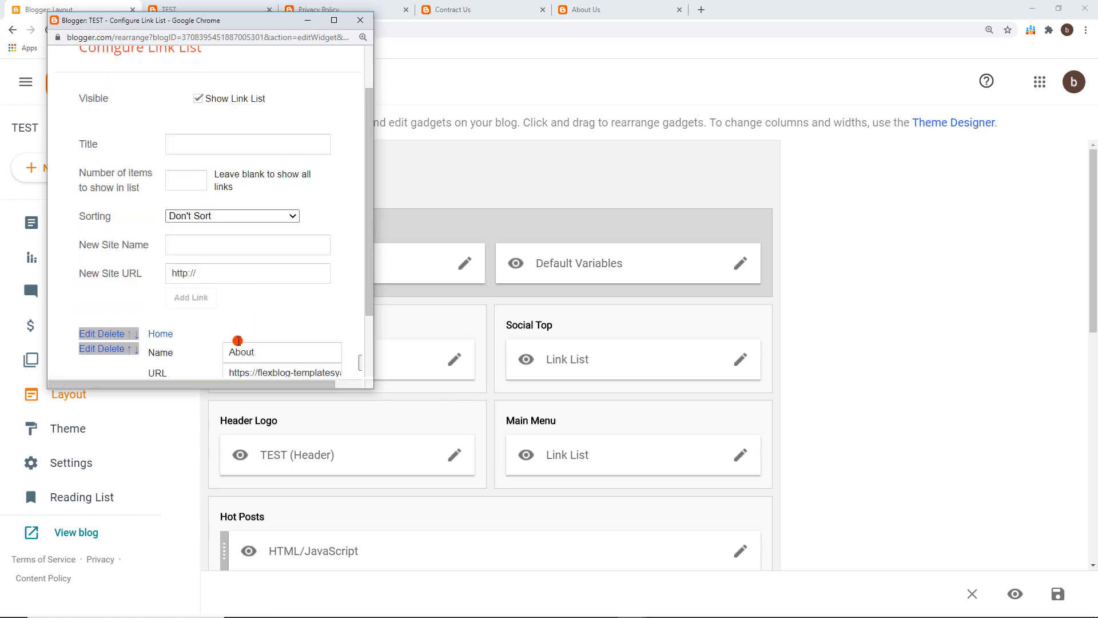
pyautogui.click(277, 287)
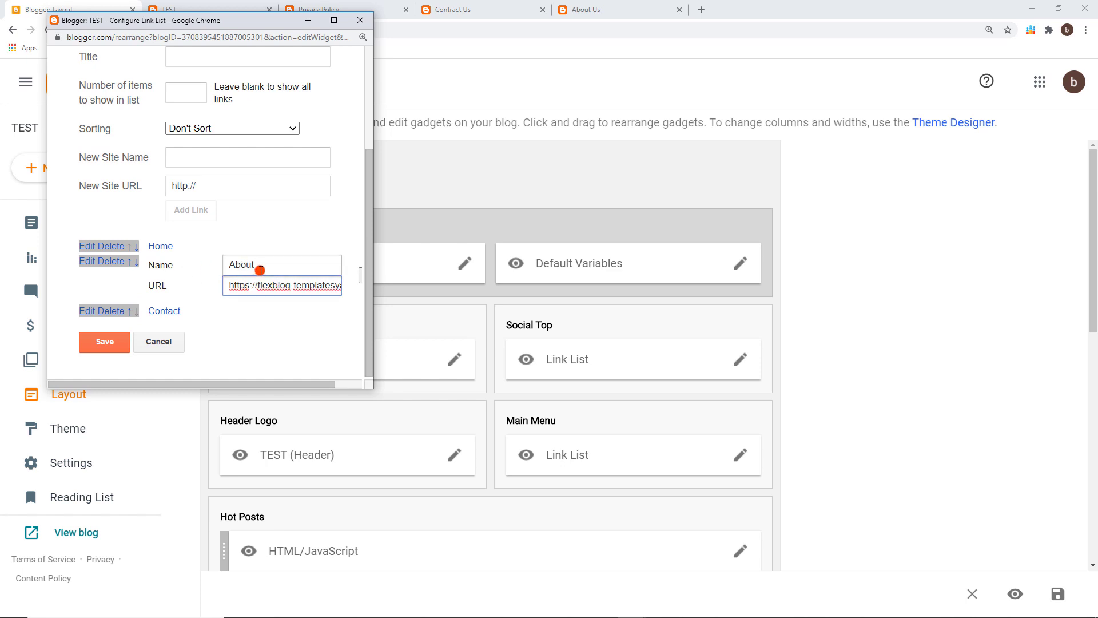
pyautogui.click(262, 267)
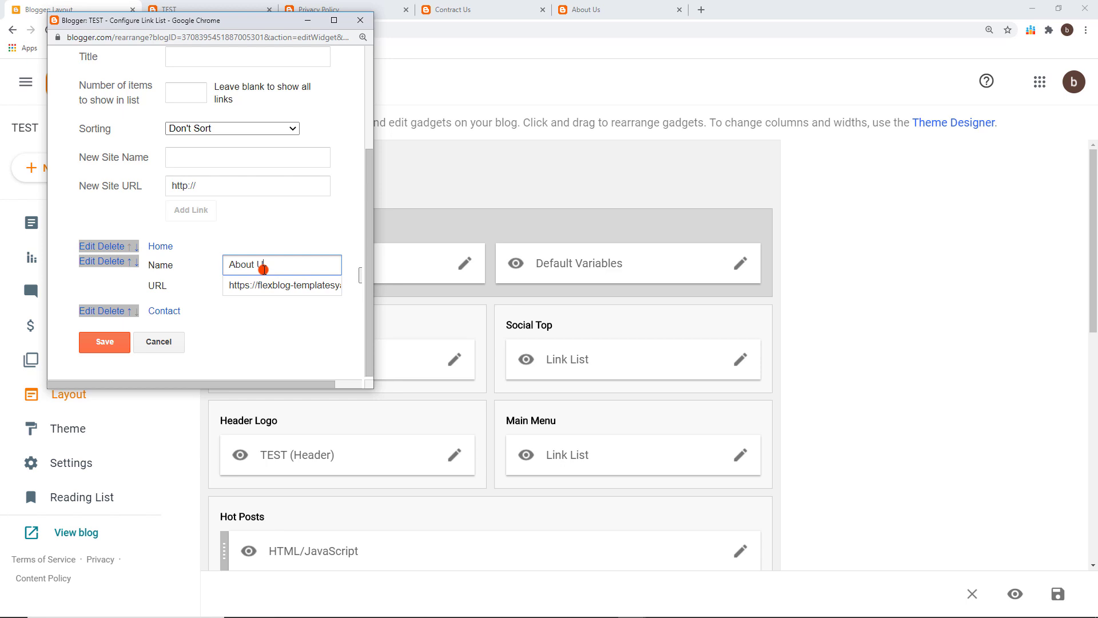
# Clear the About Us link's existing URL and copy the full address of the published About Us page
pyautogui.click(289, 286)
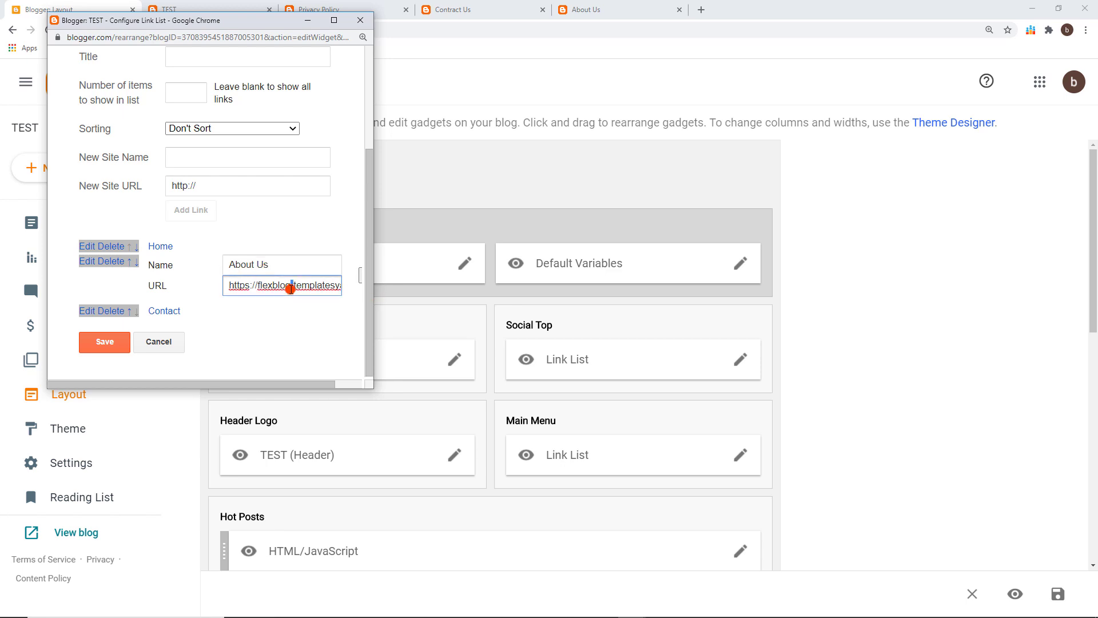
pyautogui.hotkey('ctrl', 'a')
pyautogui.press('BackSpace')
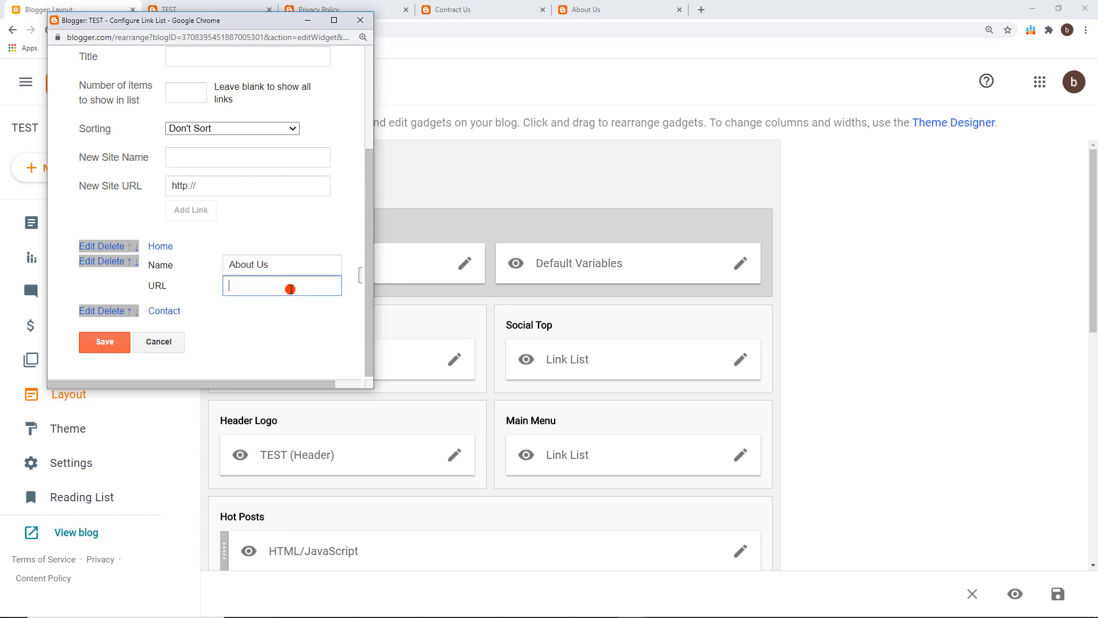
pyautogui.click(584, 12)
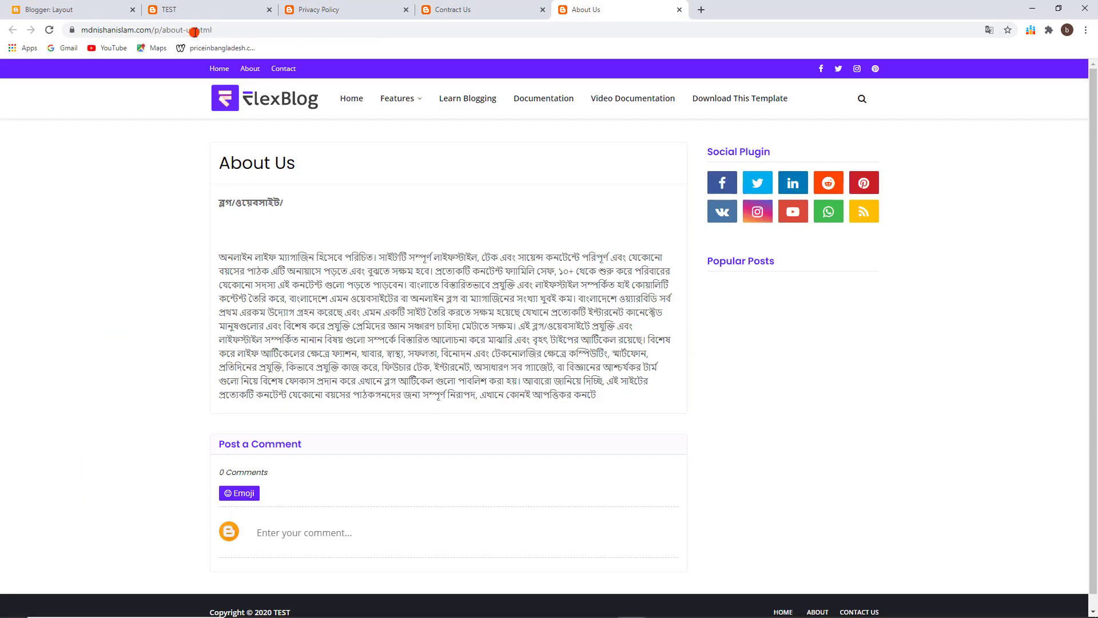
pyautogui.click(154, 31)
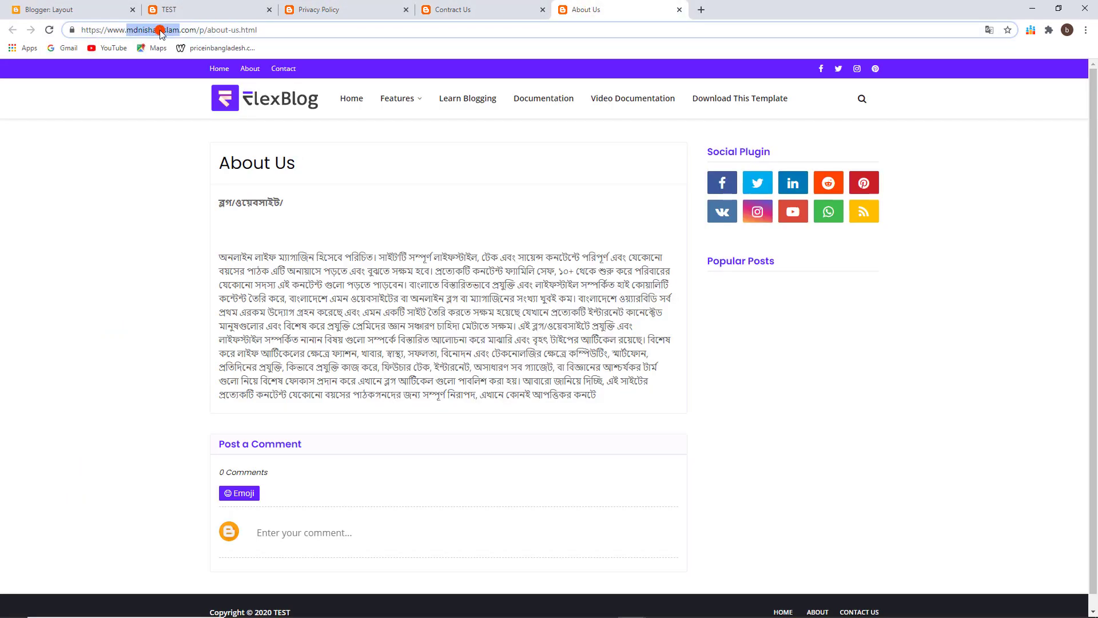
pyautogui.tripleClick(160, 30)
pyautogui.tripleClick(161, 30)
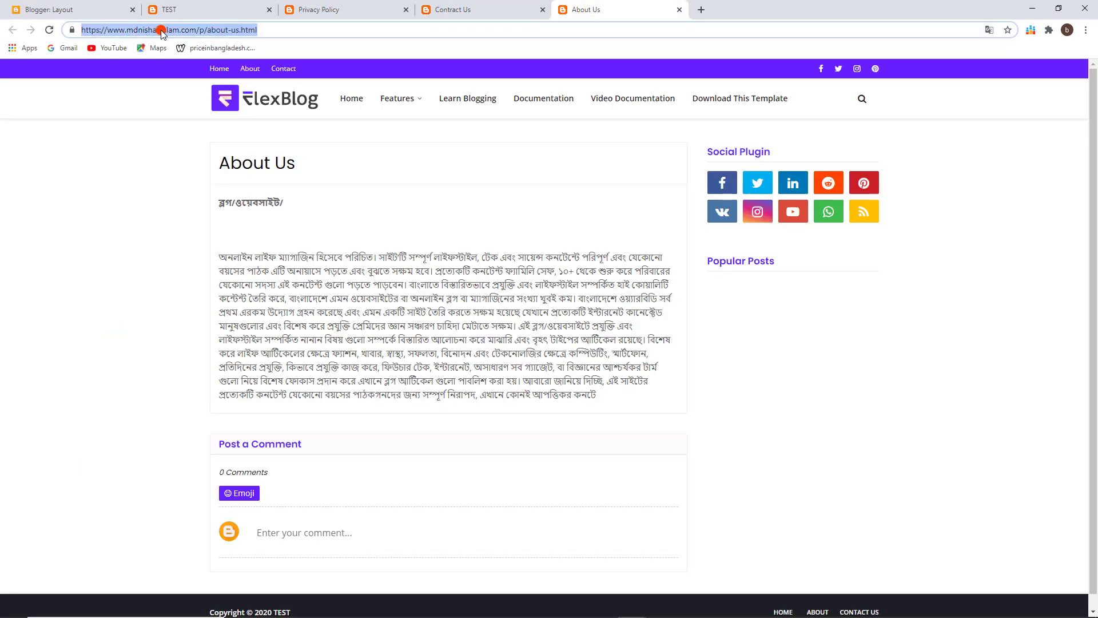
pyautogui.rightClick(161, 31)
pyautogui.click(196, 91)
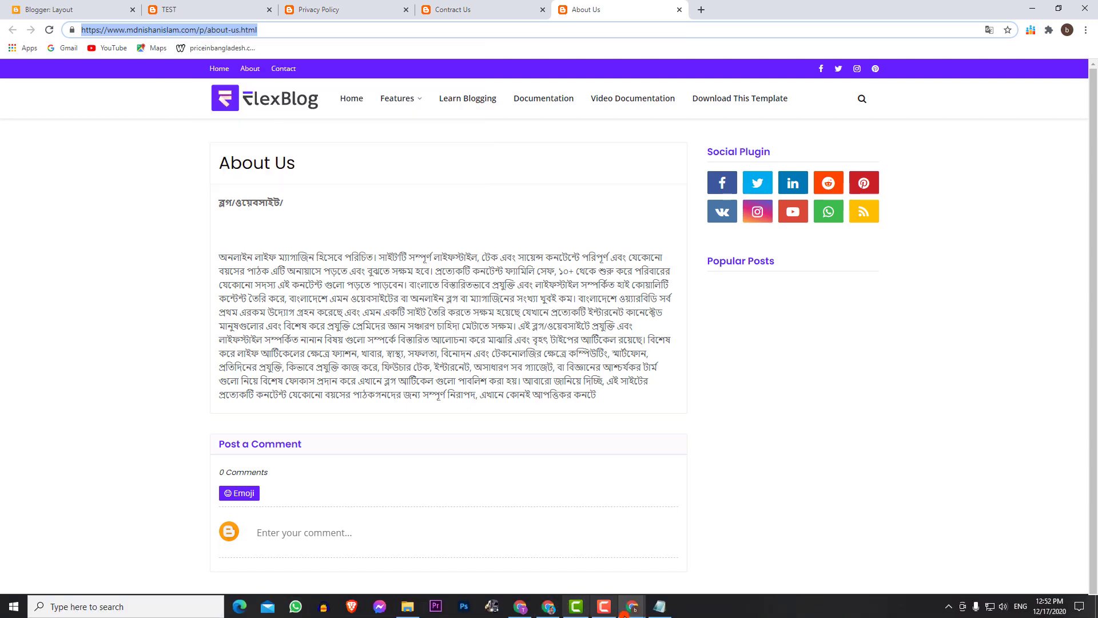
# Paste the copied page address as the About Us link's URL and save that link entry
pyautogui.moveTo(629, 609)
pyautogui.click(694, 549)
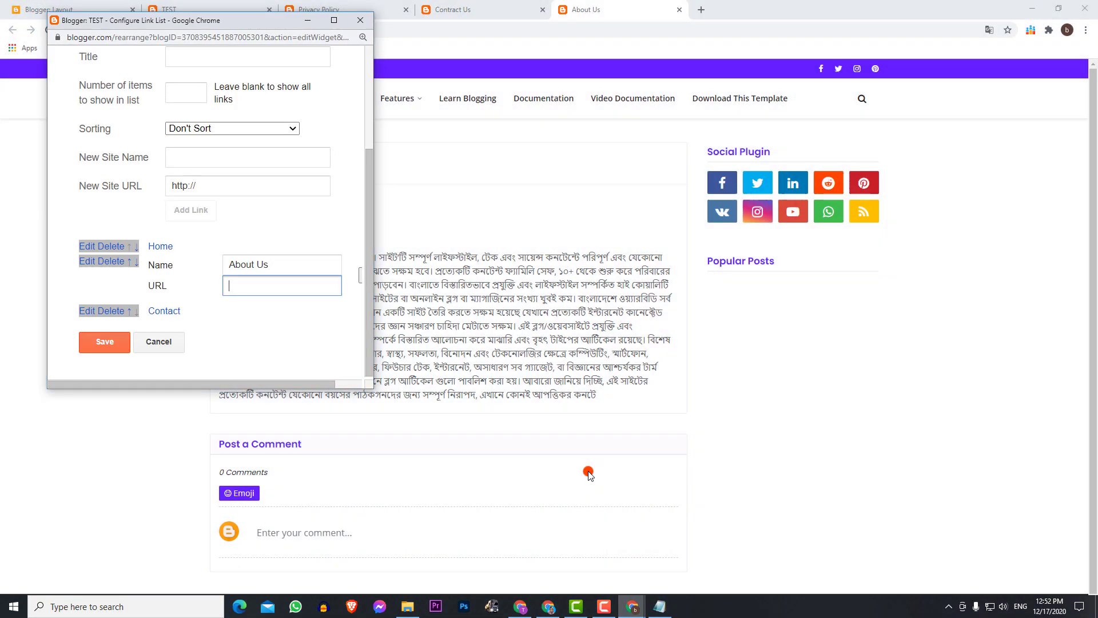
pyautogui.click(236, 283)
pyautogui.hotkey('ctrl', 'v')
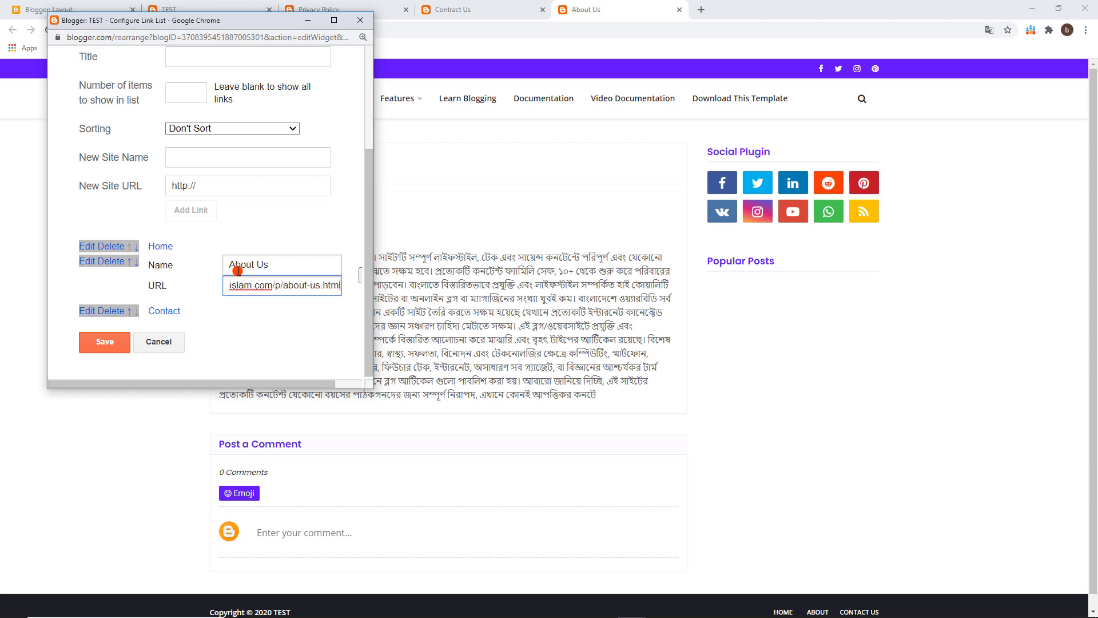
pyautogui.moveTo(307, 384); pyautogui.dragTo(333, 384)
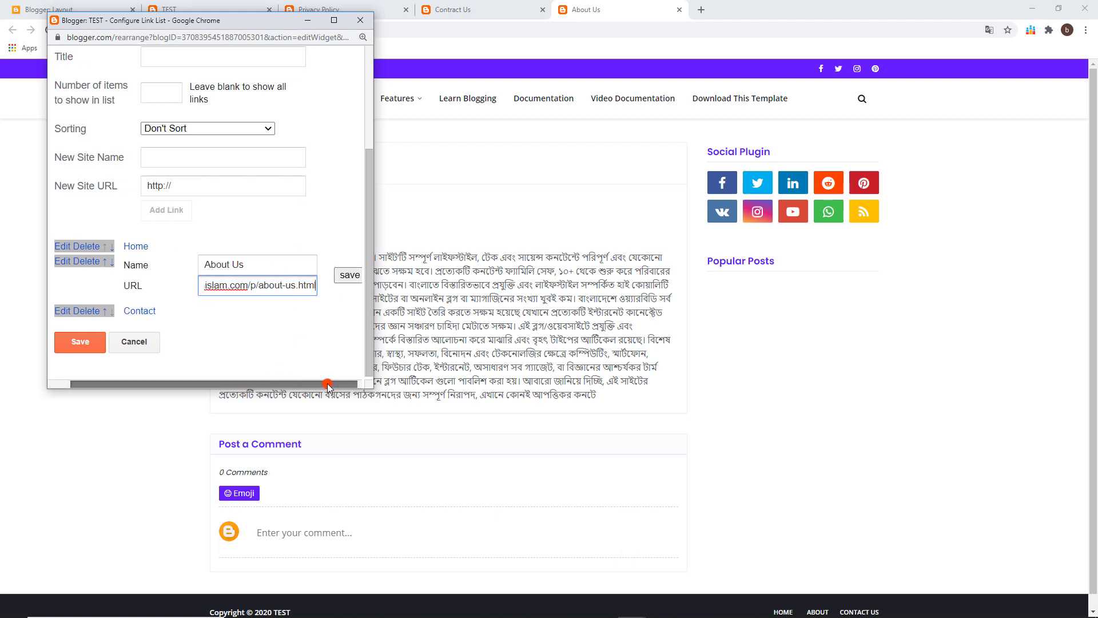
pyautogui.click(350, 274)
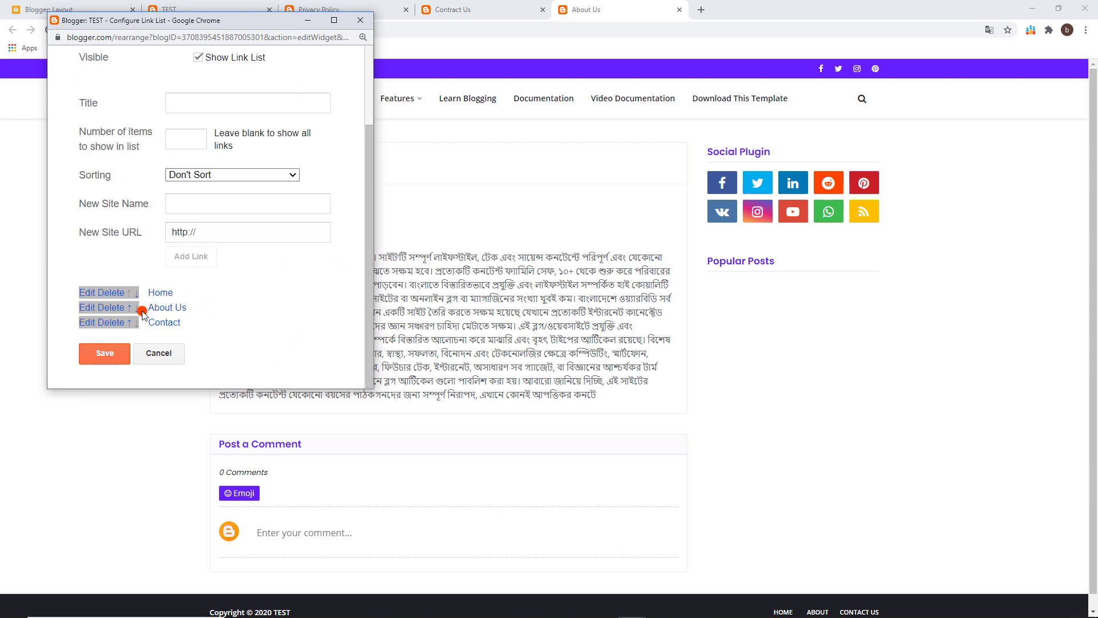
# Open the Contact link entry for editing and copy the full address of the published Contract Us page
pyautogui.click(86, 322)
pyautogui.scroll(-3, 223, 309)
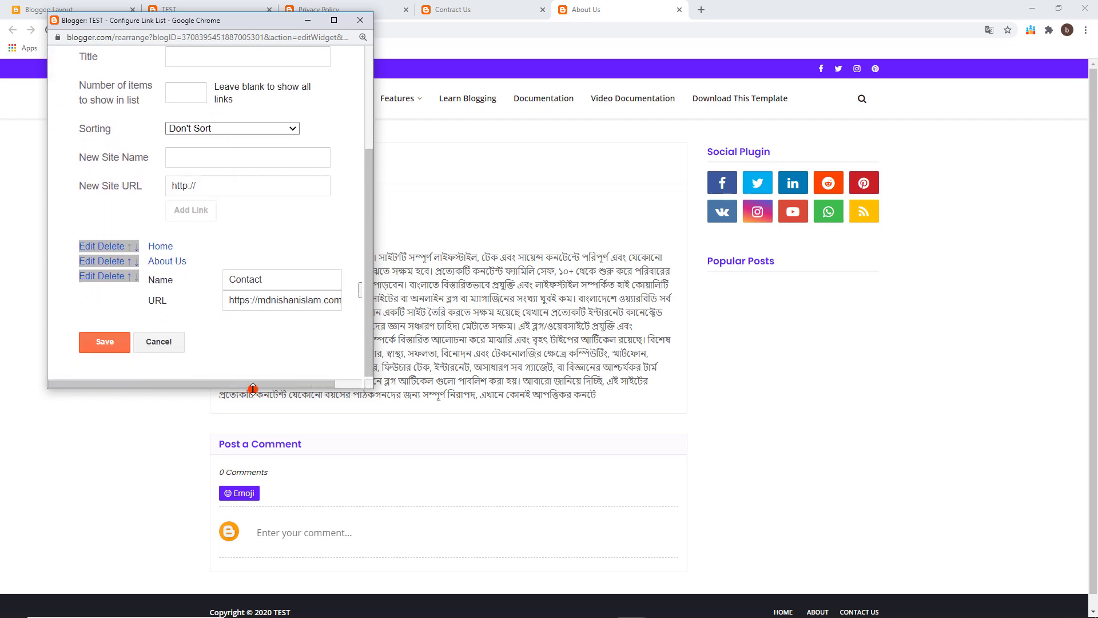
pyautogui.click(282, 304)
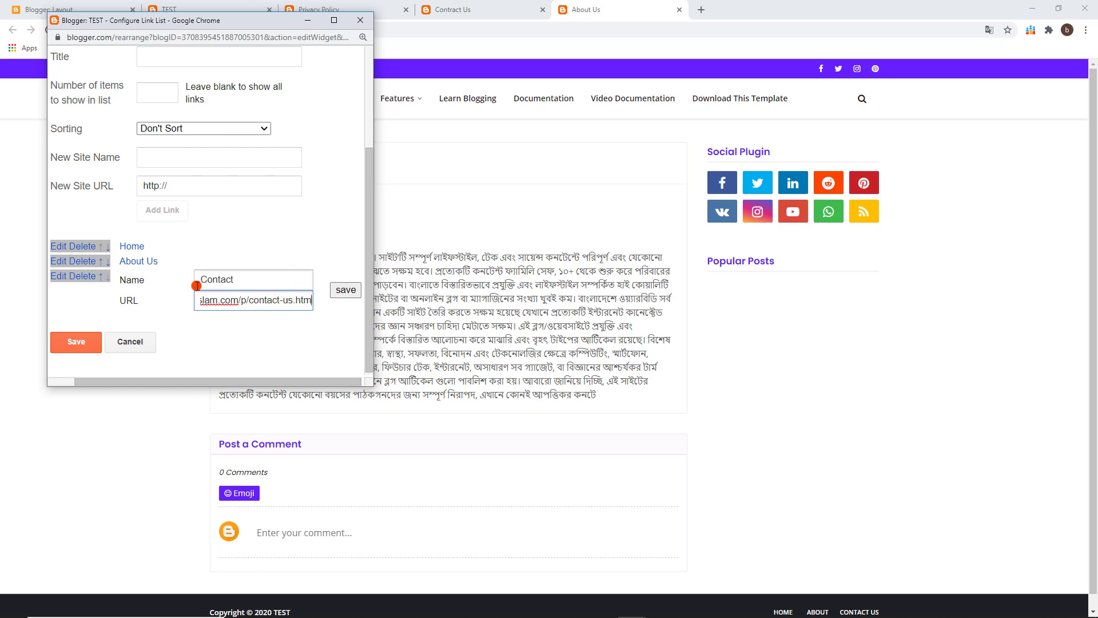
pyautogui.click(498, 4)
pyautogui.click(176, 30)
pyautogui.doubleClick(176, 29)
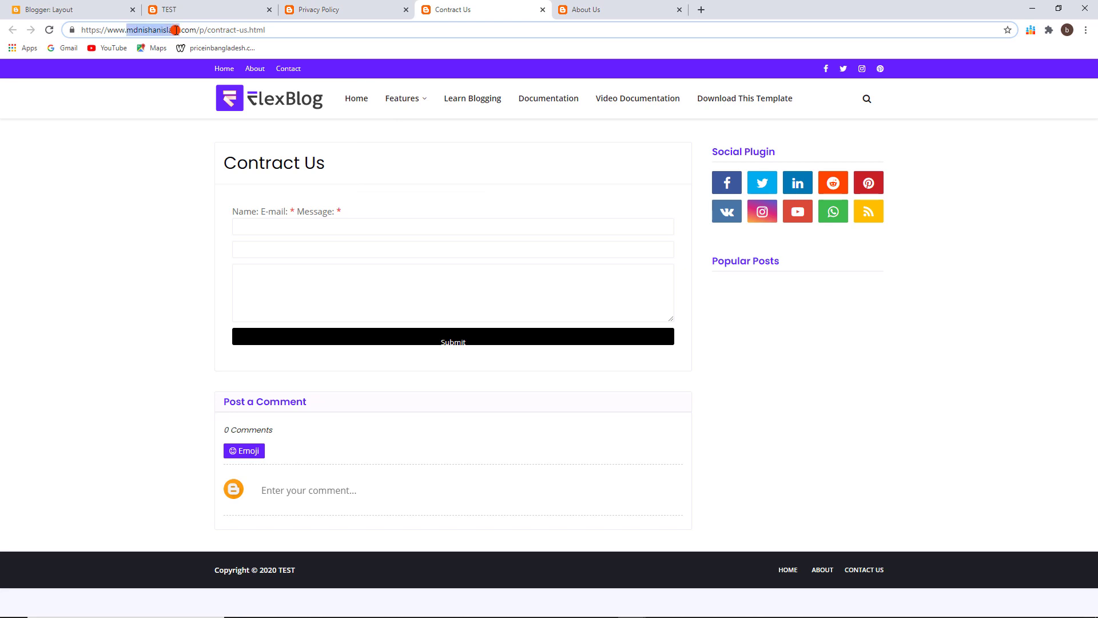
pyautogui.click(175, 29)
pyautogui.rightClick(176, 30)
pyautogui.click(214, 85)
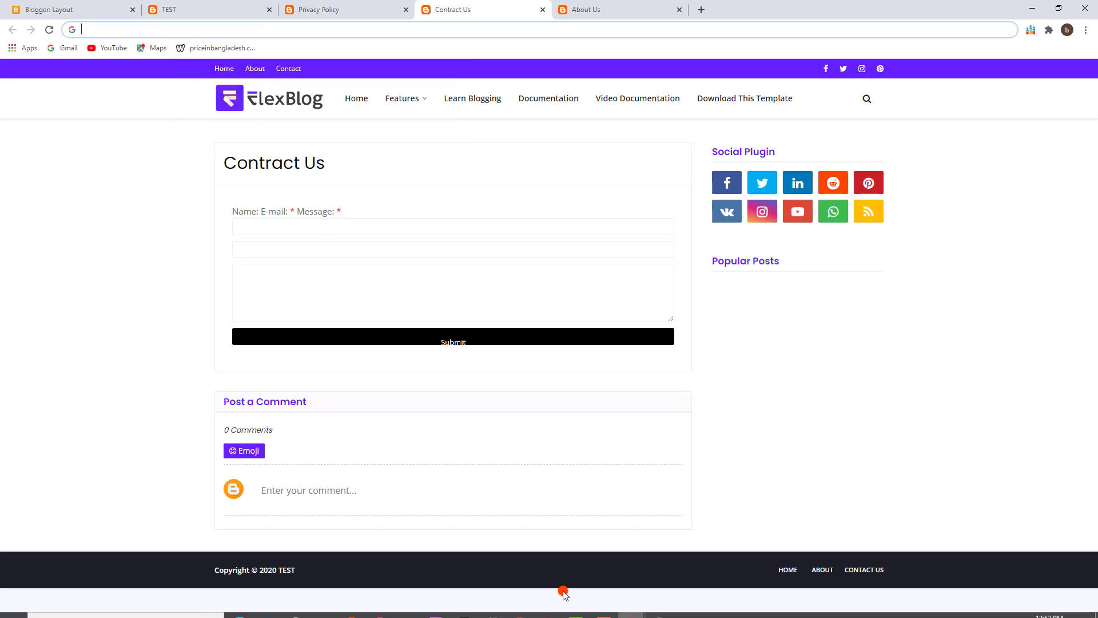
# Replace the Contact link's URL with the copied Contract Us address and save the entry under the name Contact Us
pyautogui.moveTo(634, 612)
pyautogui.click(679, 555)
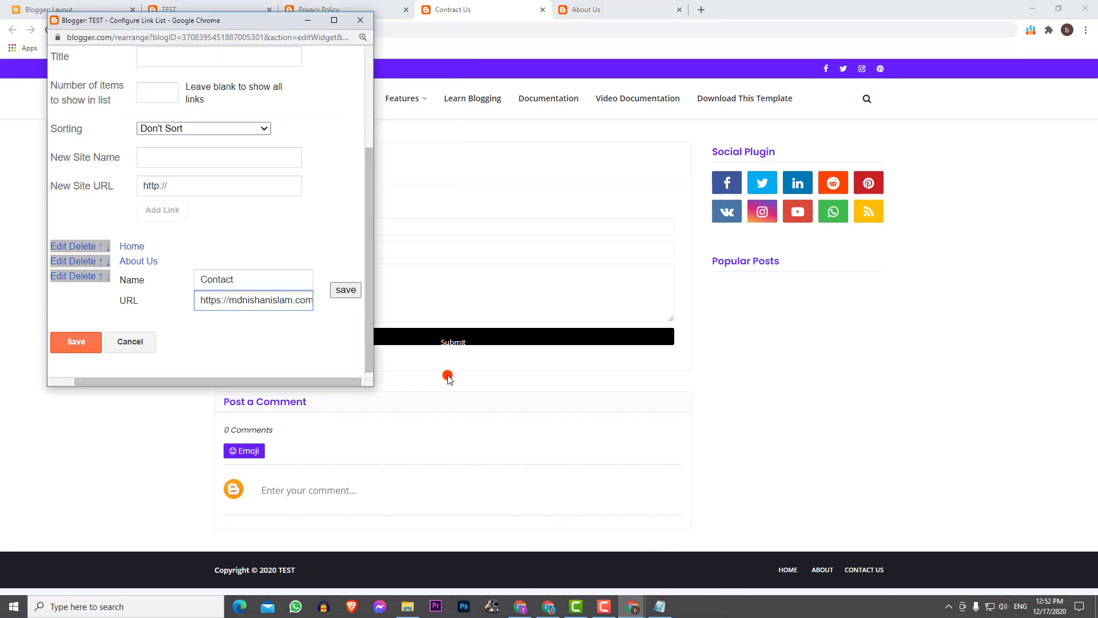
pyautogui.doubleClick(260, 304)
pyautogui.tripleClick(259, 305)
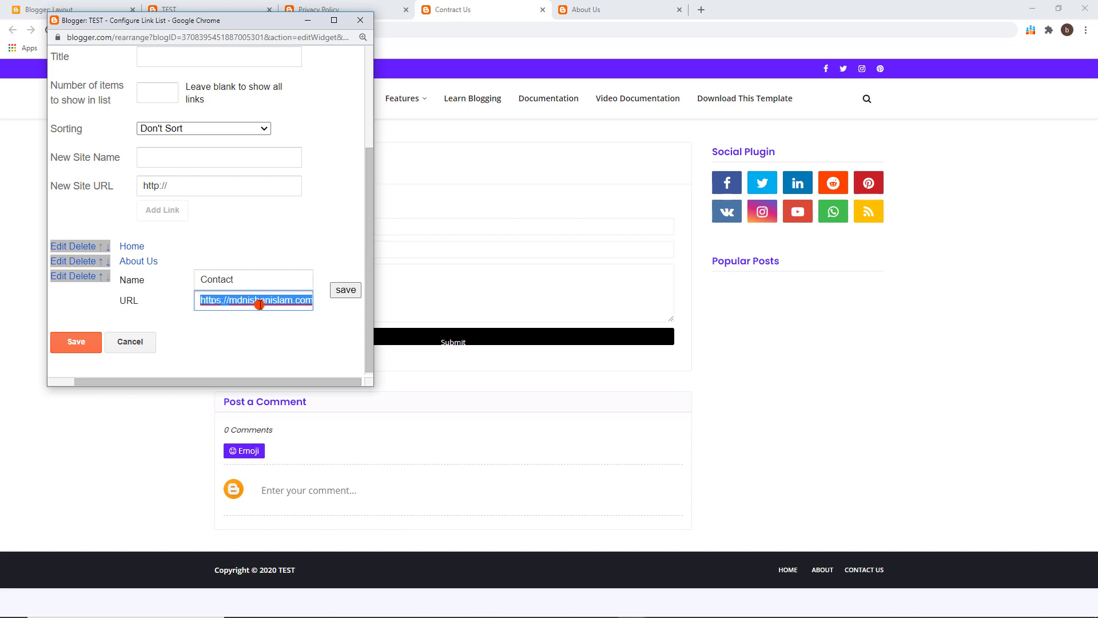
pyautogui.hotkey('ctrl', 'v')
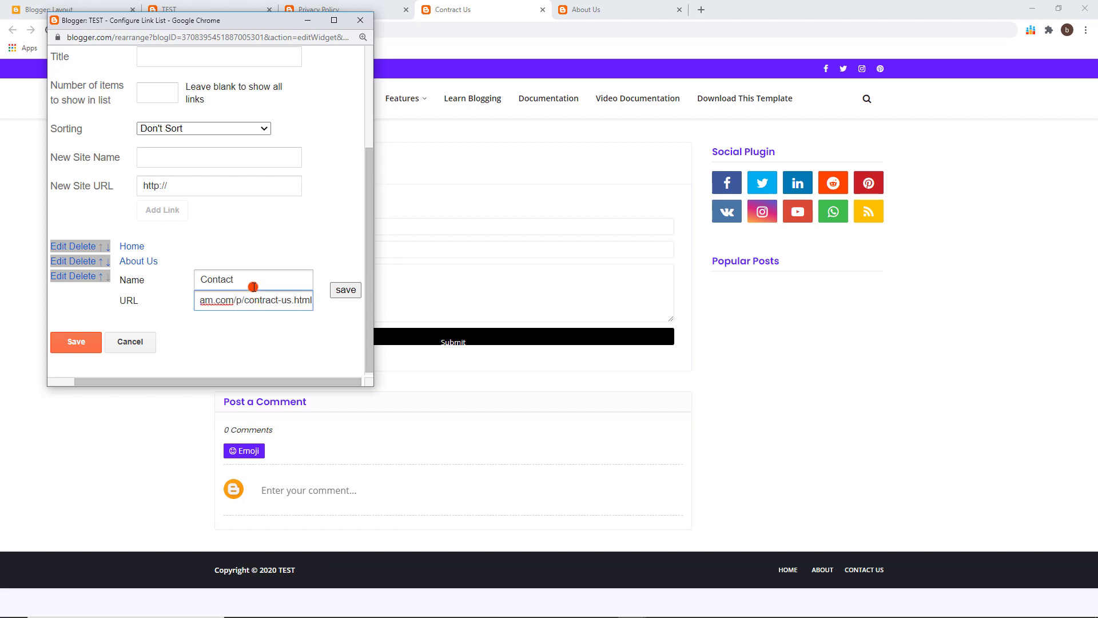
pyautogui.click(257, 278)
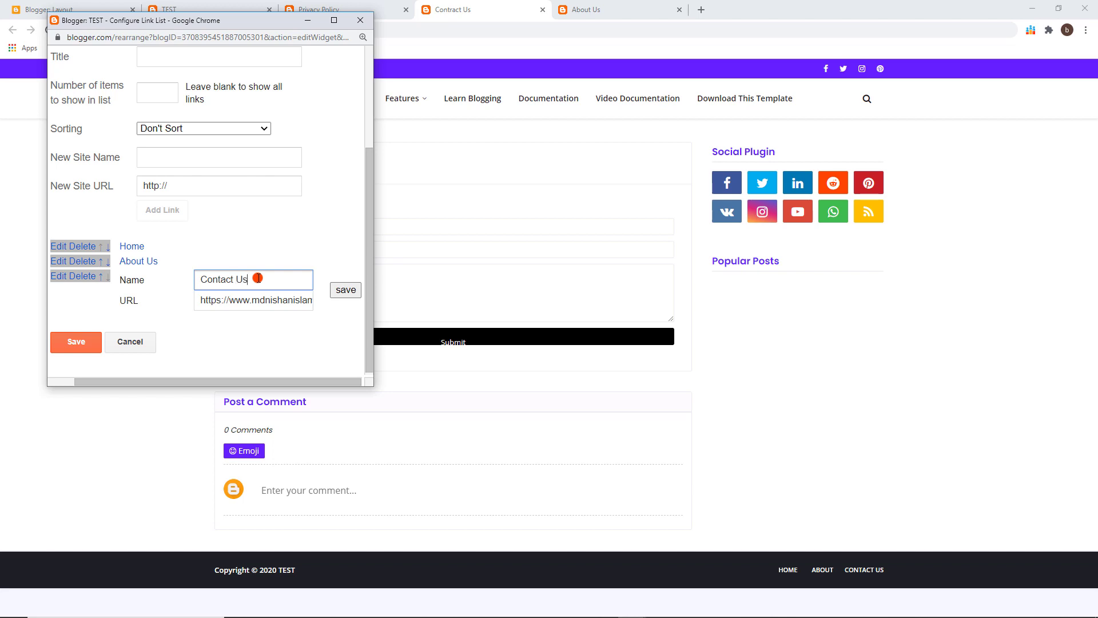
pyautogui.click(347, 289)
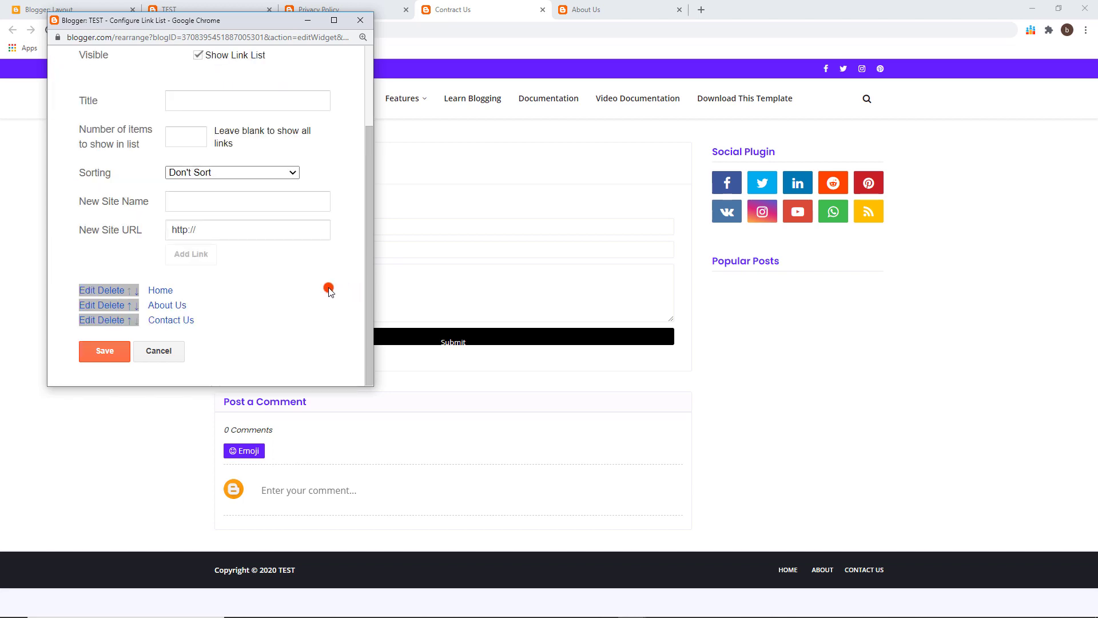
# Copy the Privacy Policy title from its published page and enter it as the new site name in the link list
pyautogui.click(320, 4)
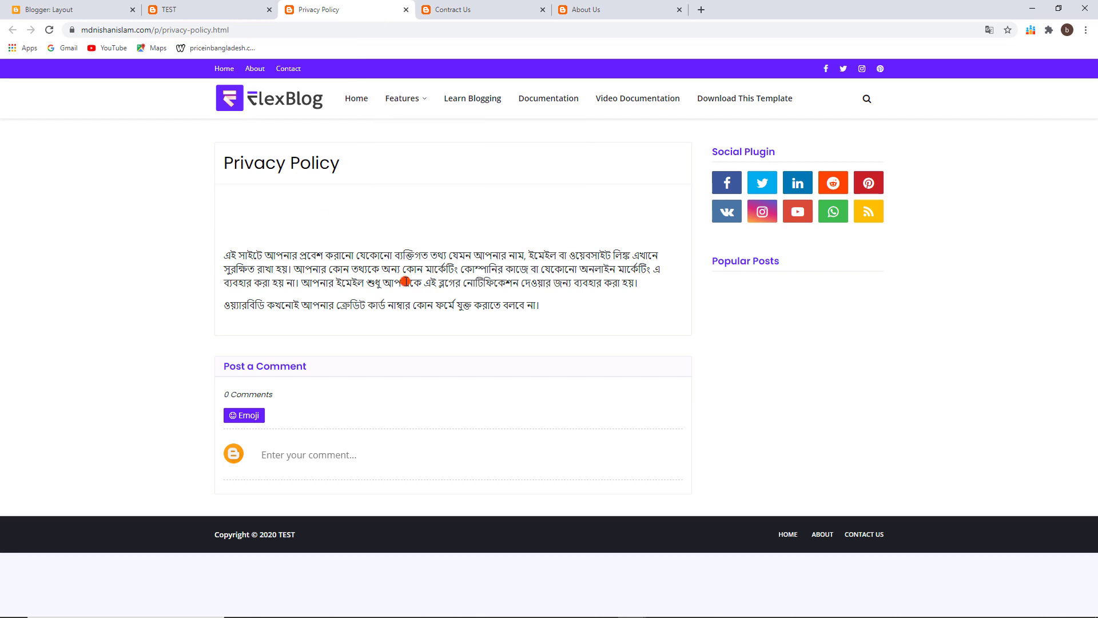
pyautogui.moveTo(351, 157); pyautogui.dragTo(227, 160)
pyautogui.rightClick(233, 160)
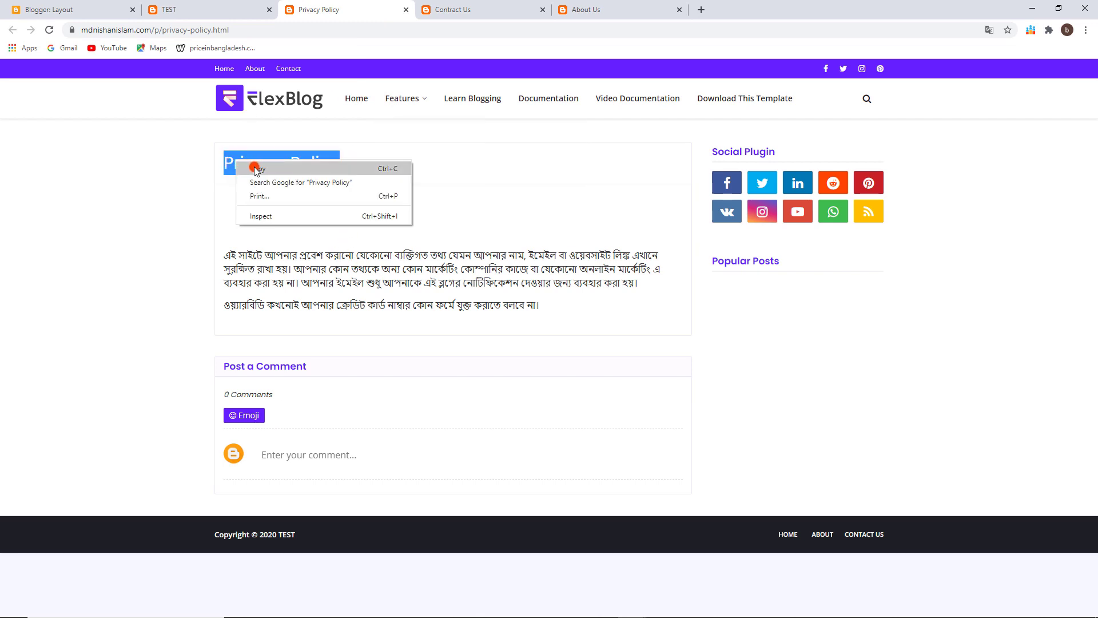
pyautogui.click(262, 196)
pyautogui.hotkey('alt', 'Tab')
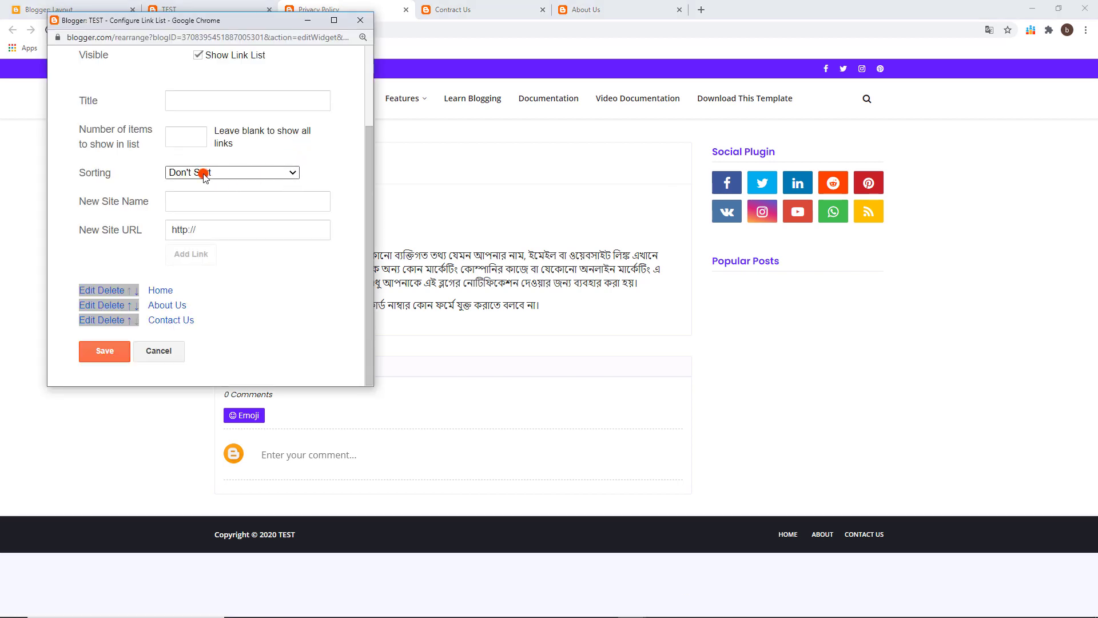
pyautogui.click(190, 202)
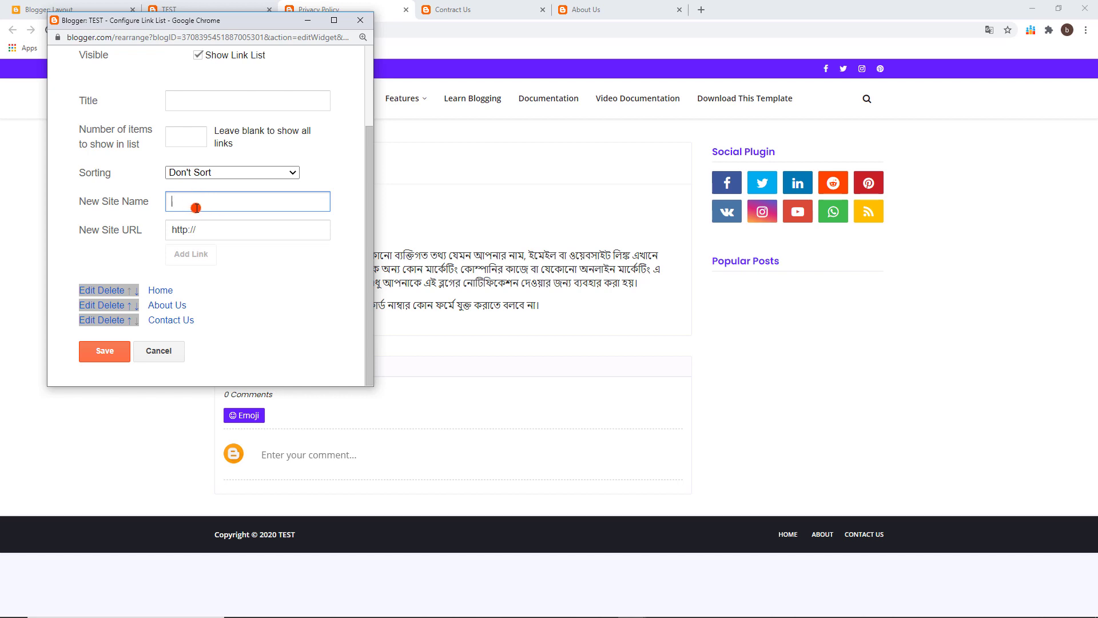
pyautogui.hotkey('ctrl', 'v')
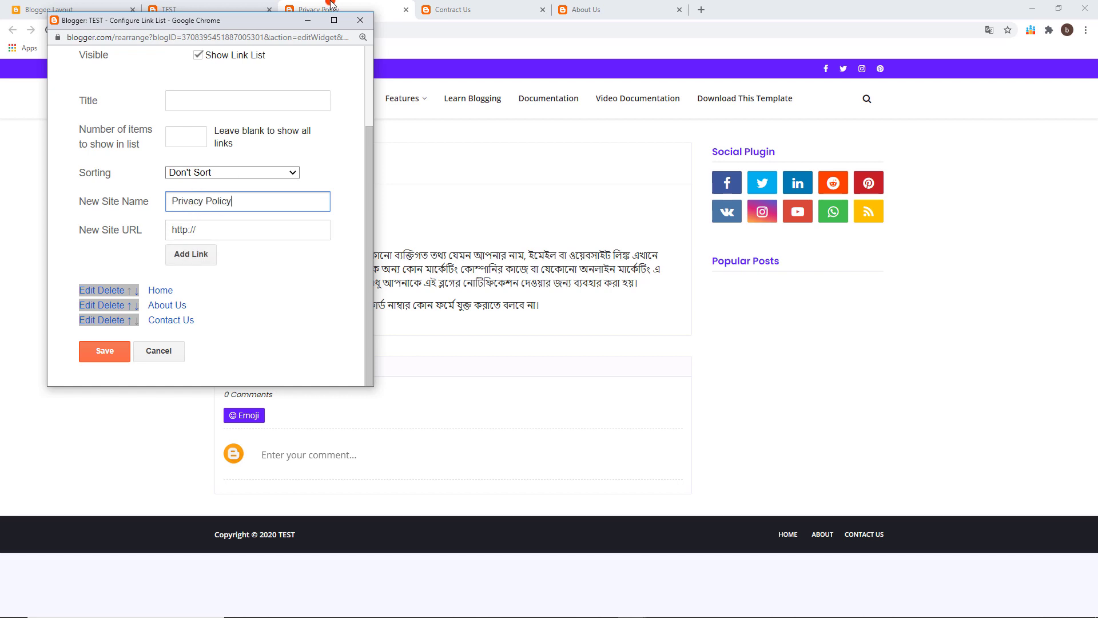
# Copy the published Privacy Policy page's address as the new site URL and add the link to the list
pyautogui.click(330, 3)
pyautogui.click(223, 32)
pyautogui.doubleClick(223, 32)
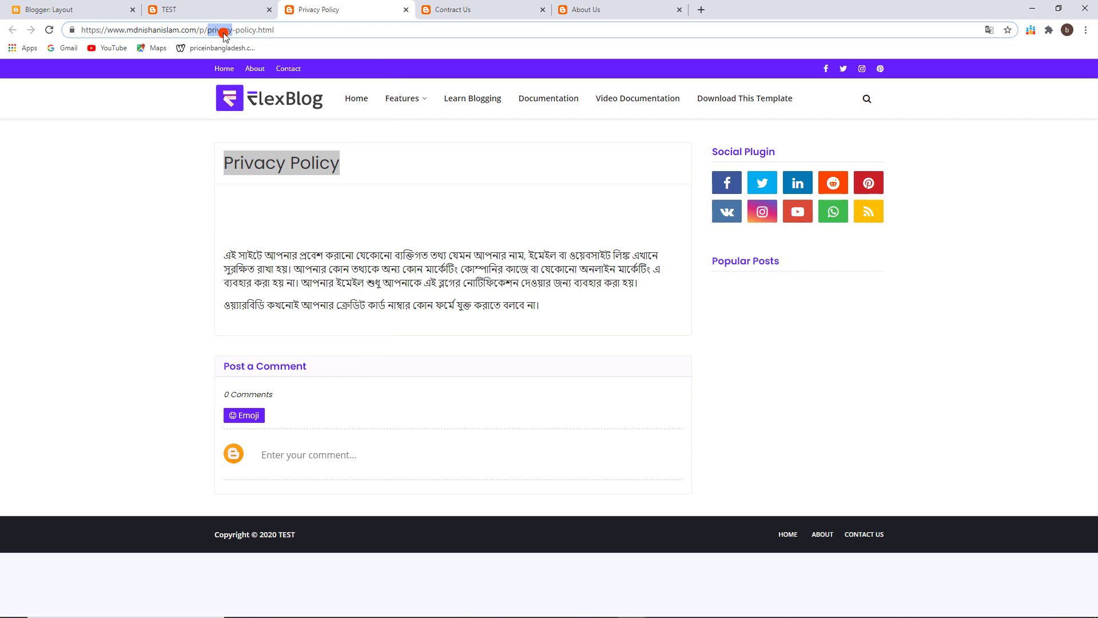
pyautogui.hotkey('alt', 'Tab')
pyautogui.press('Tab')
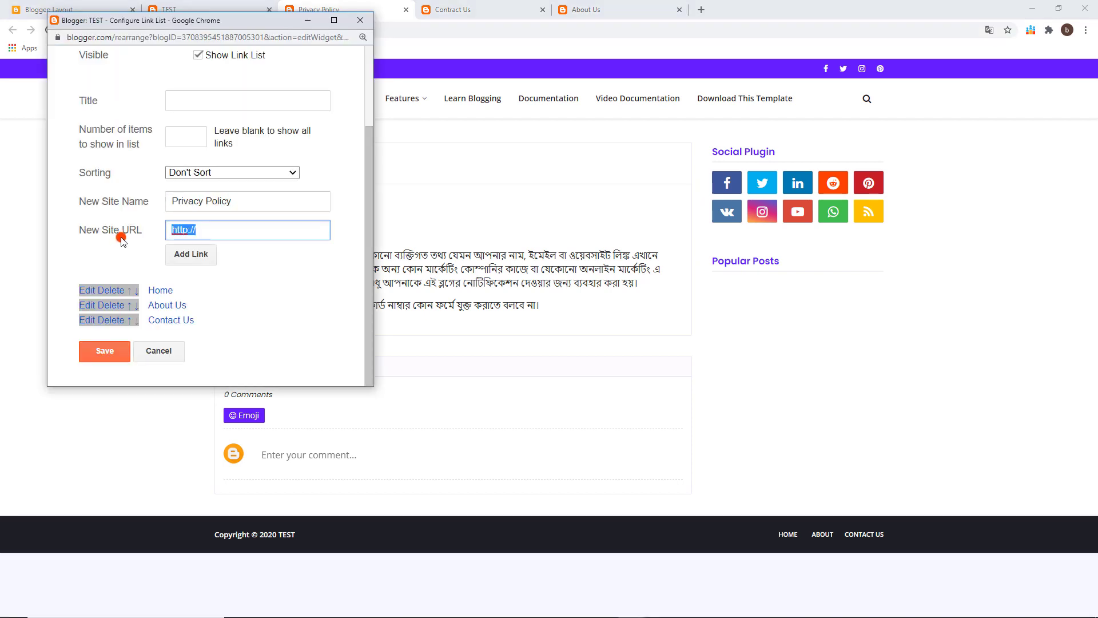
pyautogui.hotkey('ctrl', 'v')
pyautogui.click(204, 256)
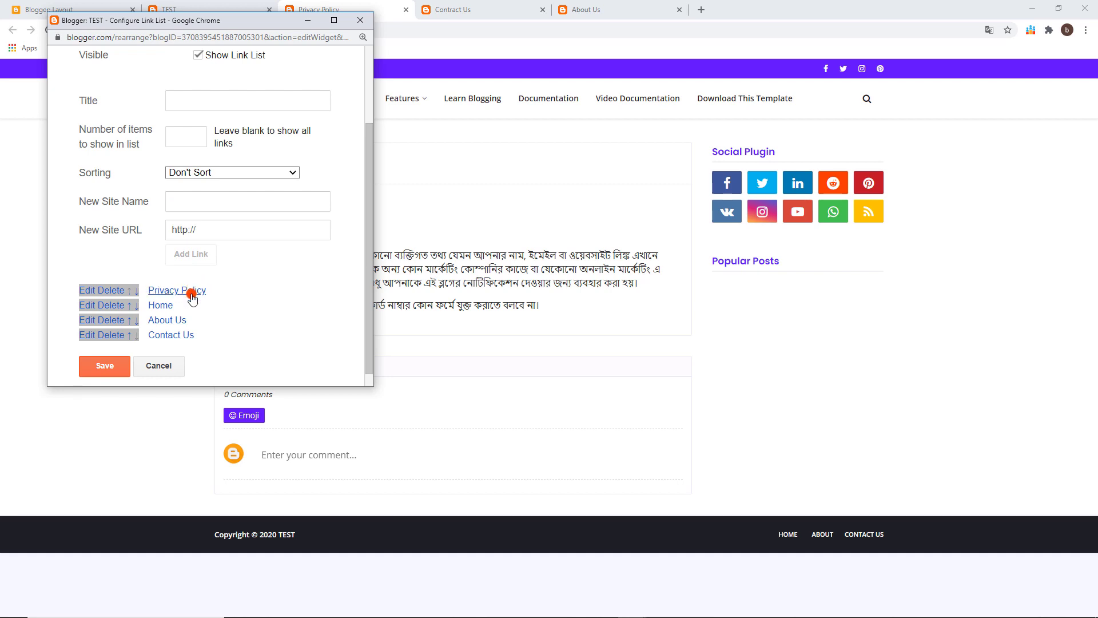
# Move the Privacy Policy link down to the end of the list below Contact Us, save the link list and return to the layout
pyautogui.click(132, 294)
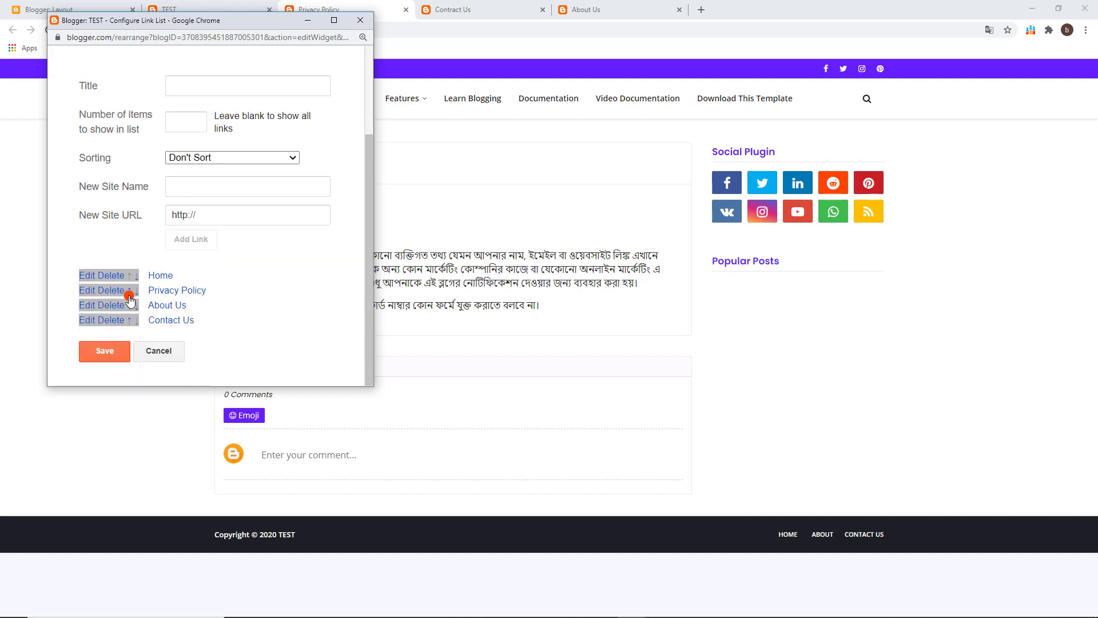
pyautogui.click(132, 293)
pyautogui.scroll(-2, 144, 337)
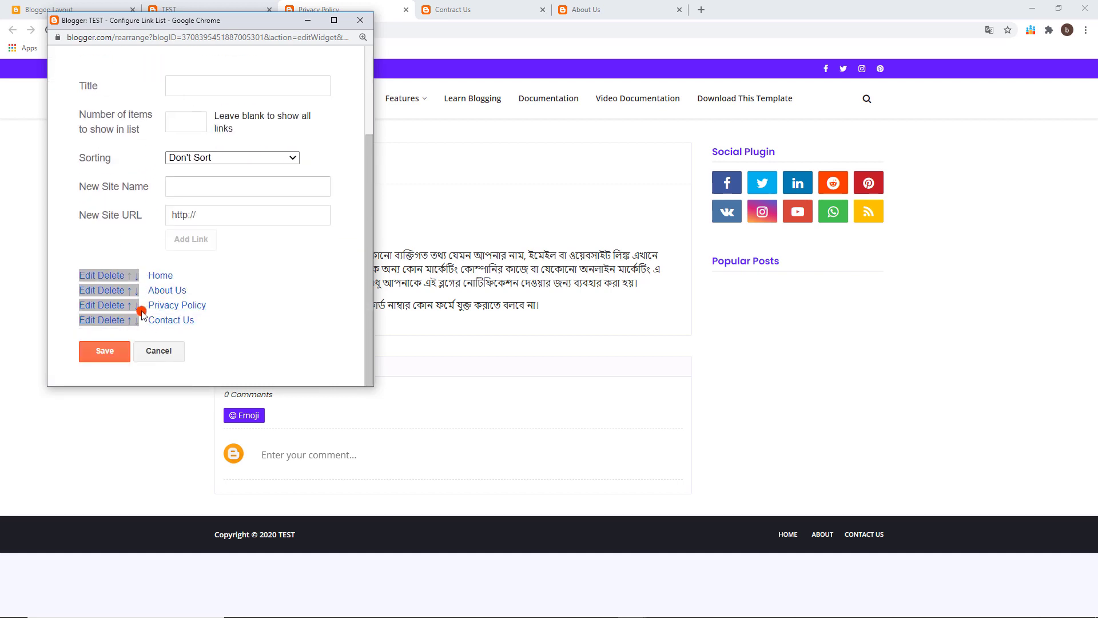
pyautogui.click(136, 306)
pyautogui.scroll(-2, 152, 343)
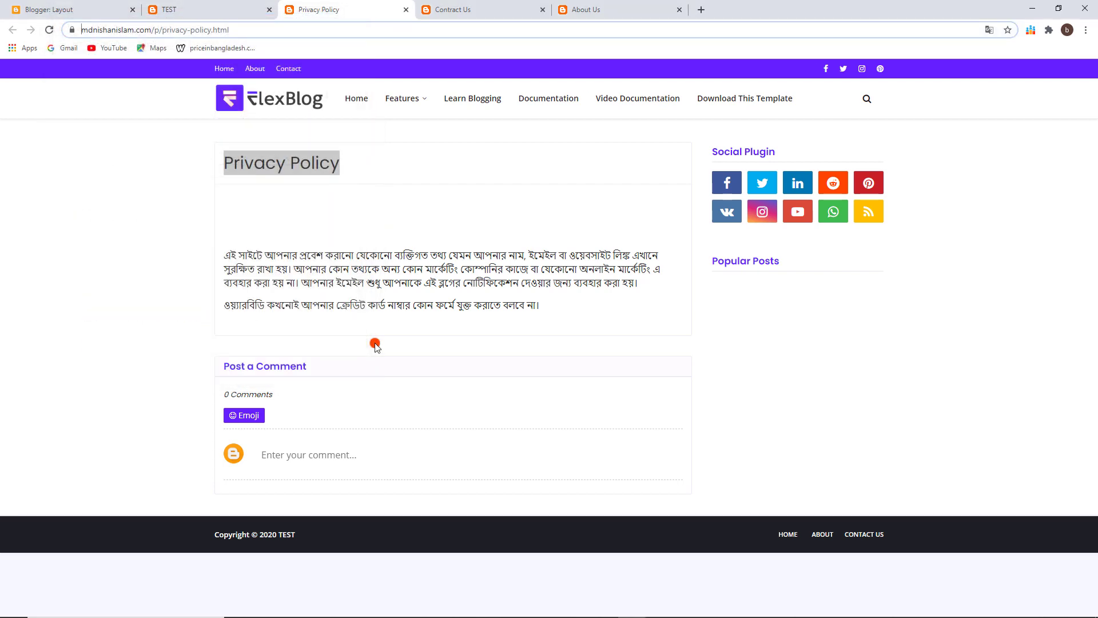
pyautogui.click(68, 4)
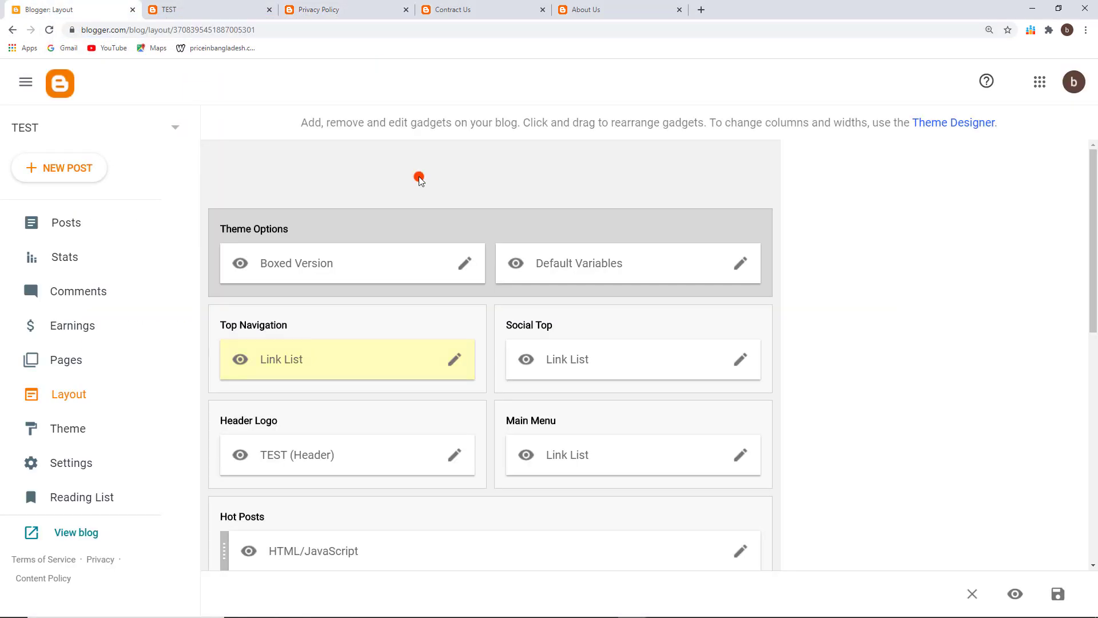
# Save the blog layout with the updated Top Navigation link list
pyautogui.scroll(-1, 737, 443)
pyautogui.scroll(-8, 737, 443)
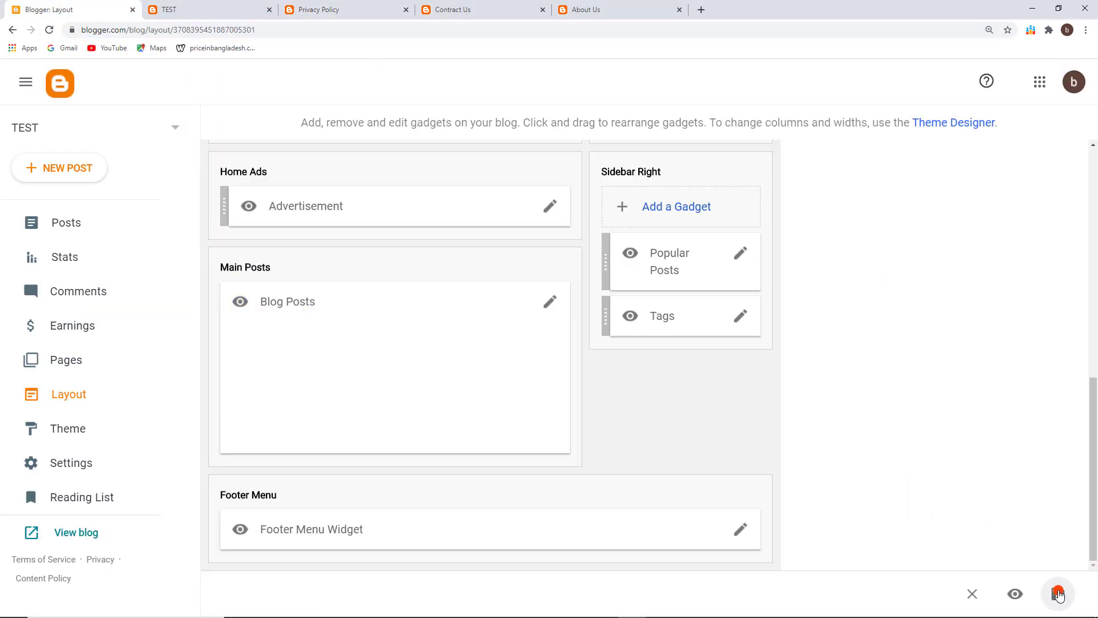
pyautogui.click(1058, 593)
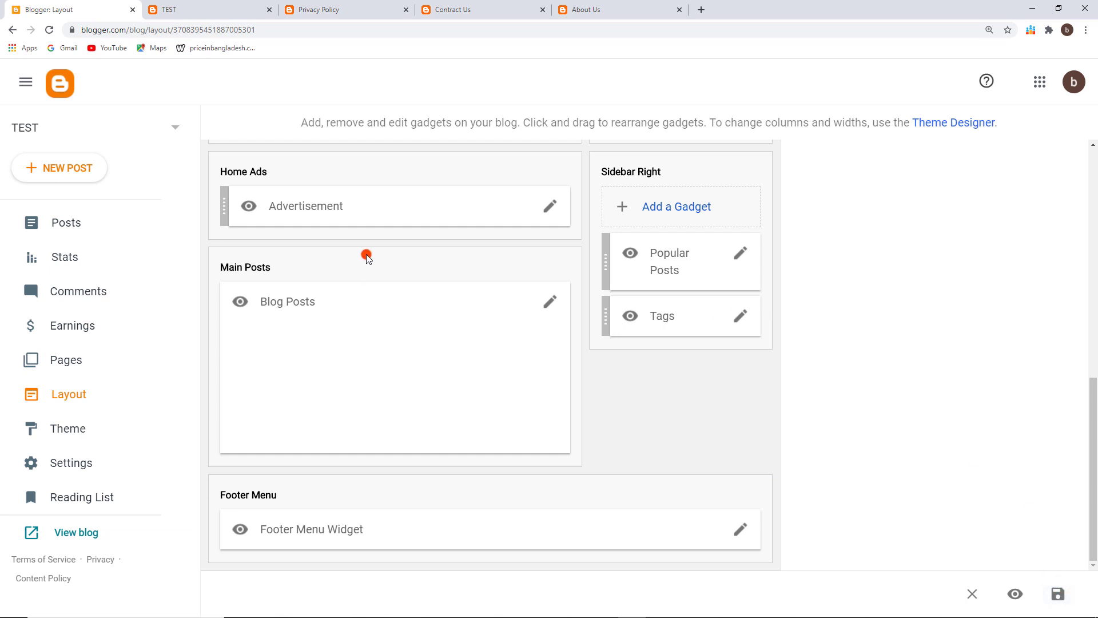
pyautogui.click(1057, 595)
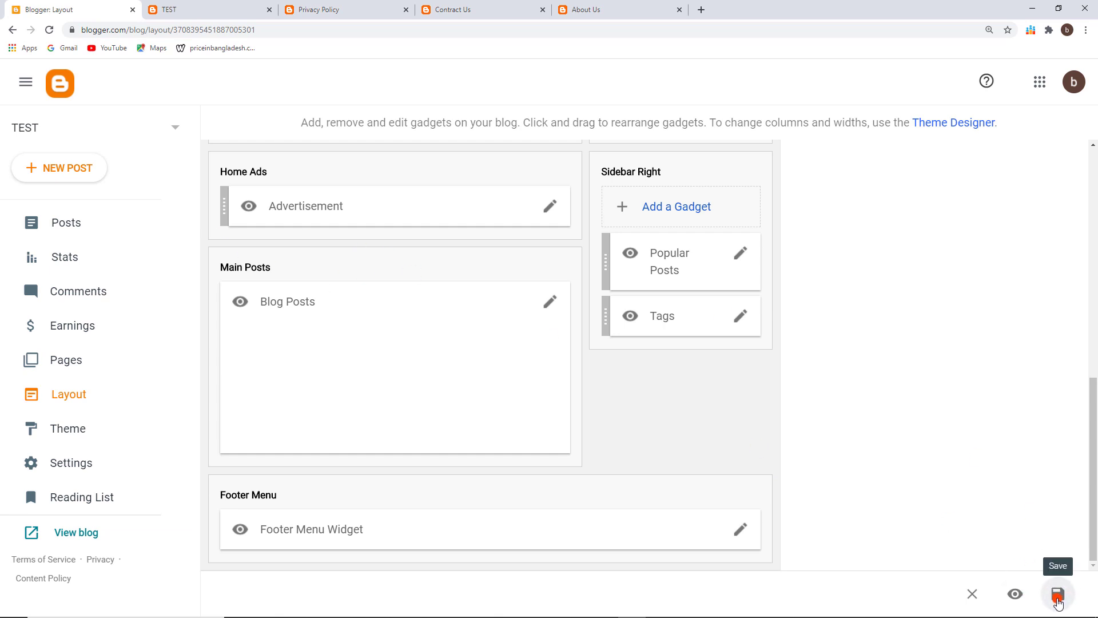
pyautogui.scroll(3, 334, 211)
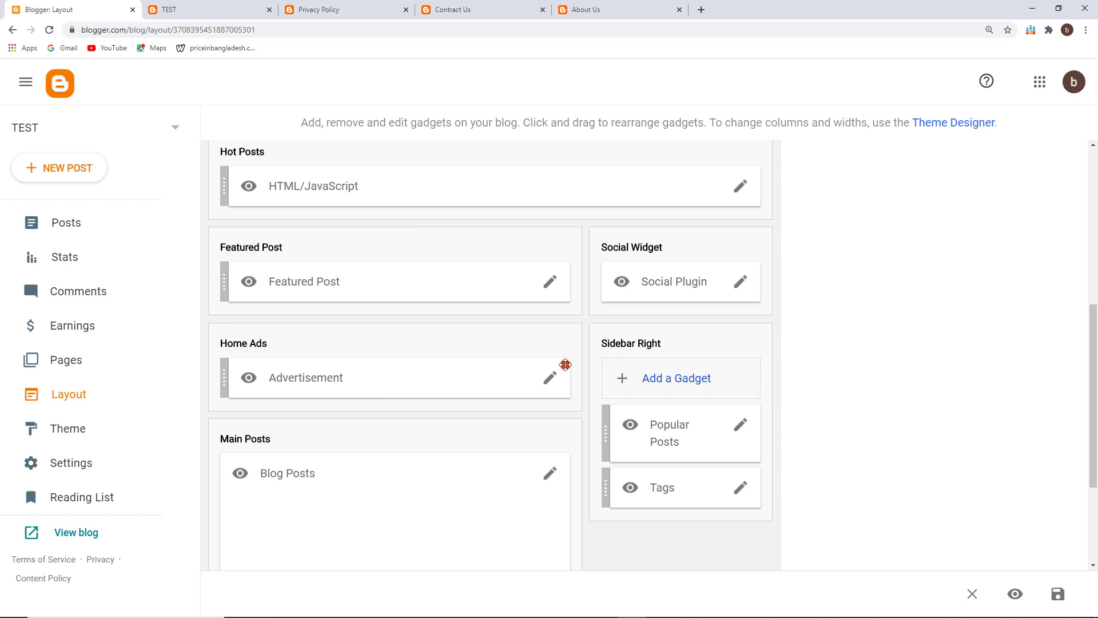
pyautogui.click(1068, 604)
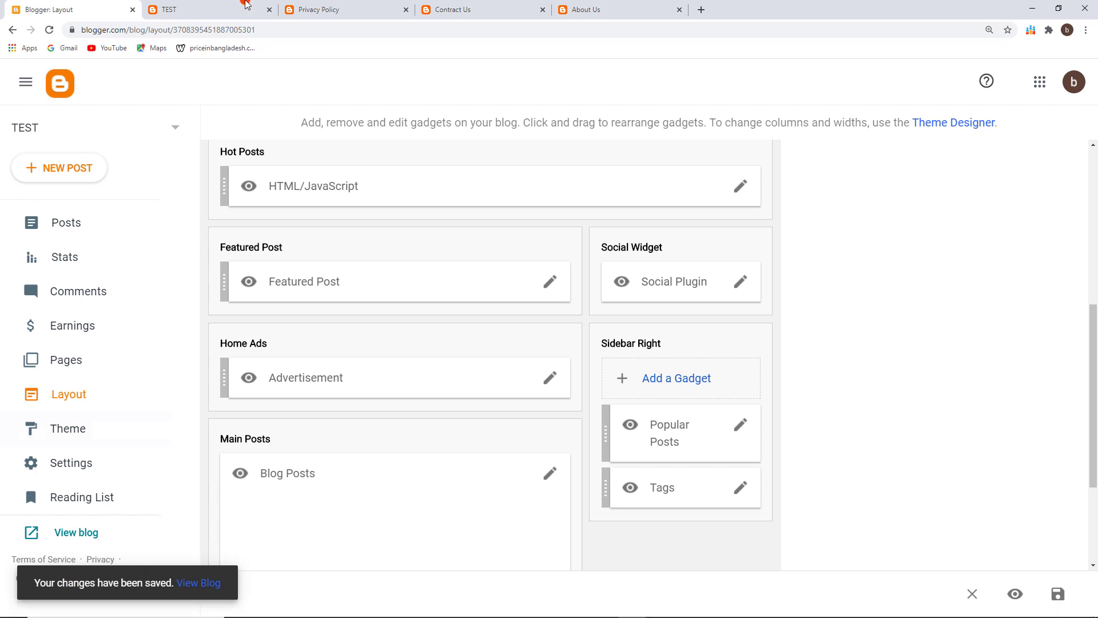
# Reload the TEST blog's home page and check the About Us, Contact Us and Privacy Policy links in its top navigation
pyautogui.click(228, 7)
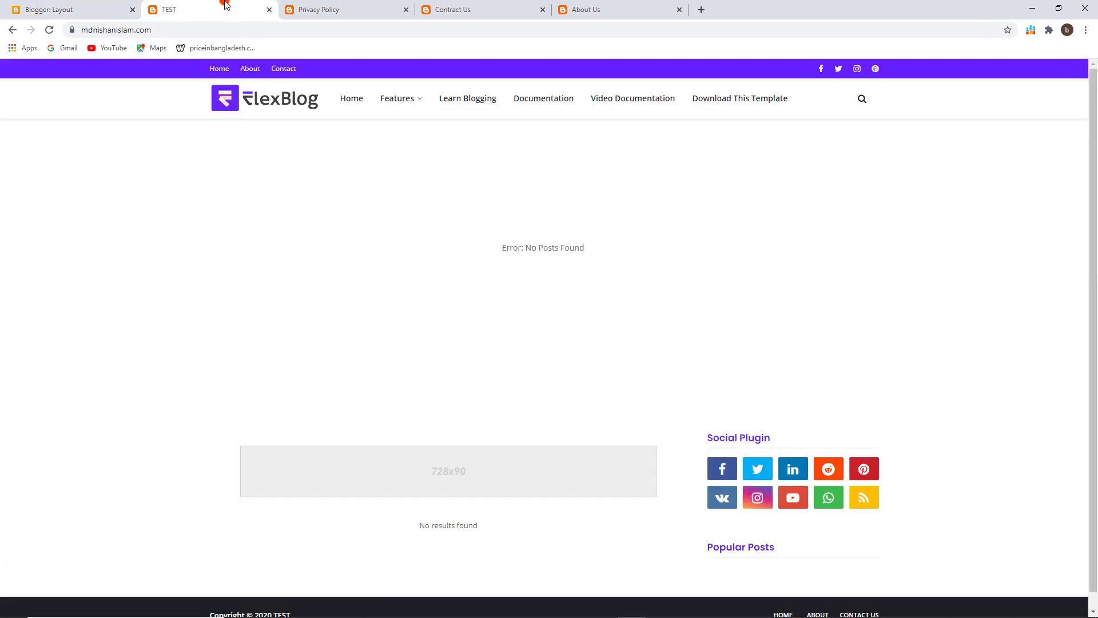
pyautogui.click(49, 30)
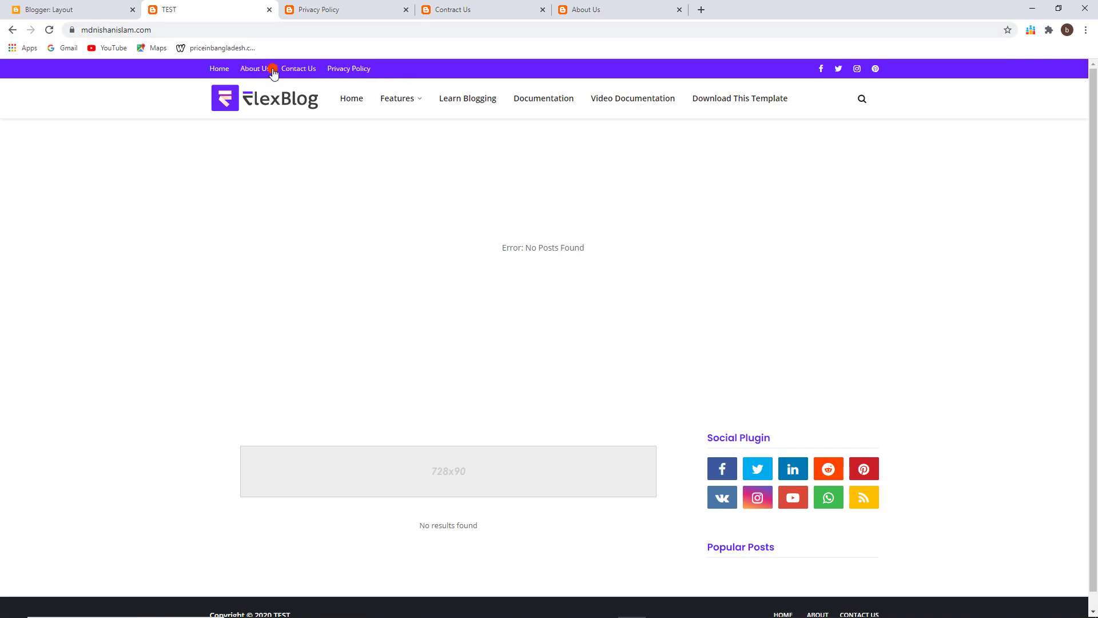
pyautogui.click(255, 70)
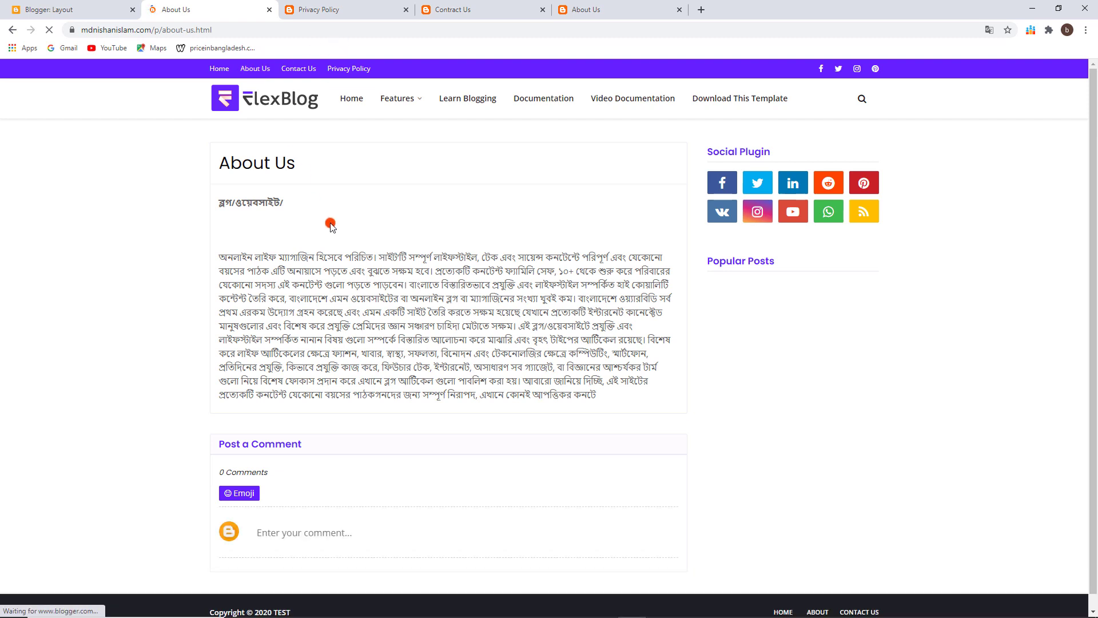
pyautogui.click(300, 68)
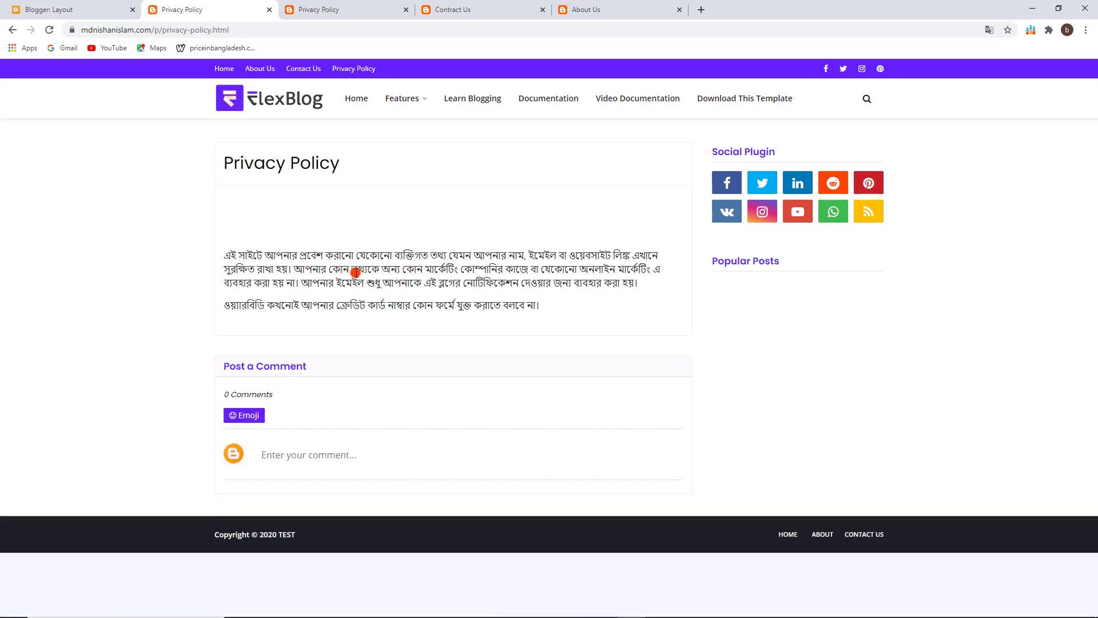
# Close the separate browser tabs of the published Privacy Policy, Contract Us and About Us pages
pyautogui.click(405, 9)
pyautogui.click(405, 9)
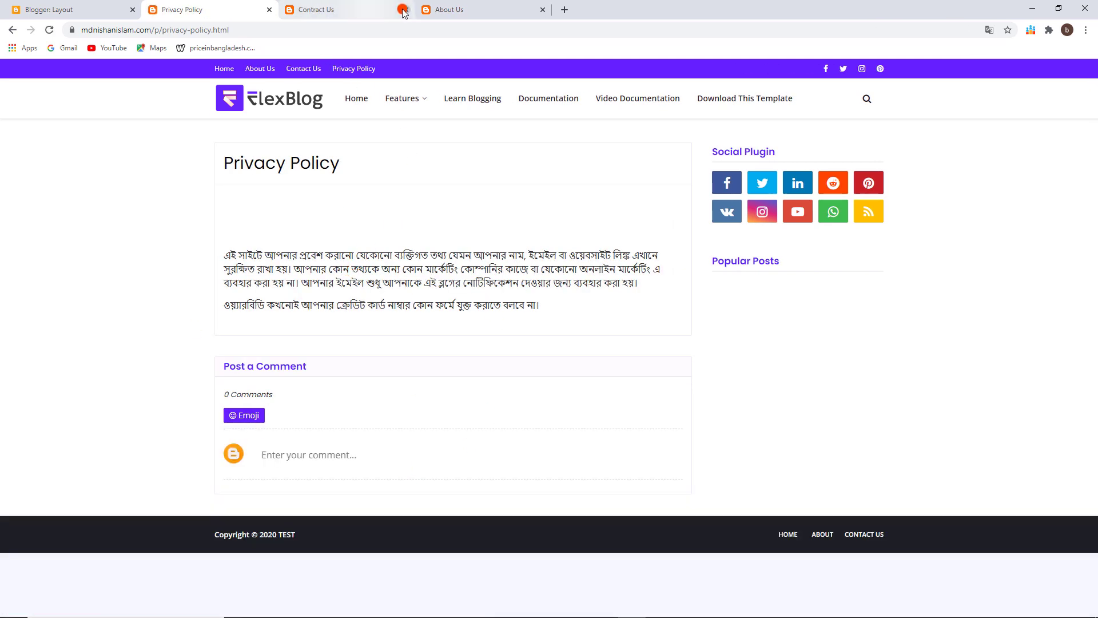
pyautogui.click(406, 10)
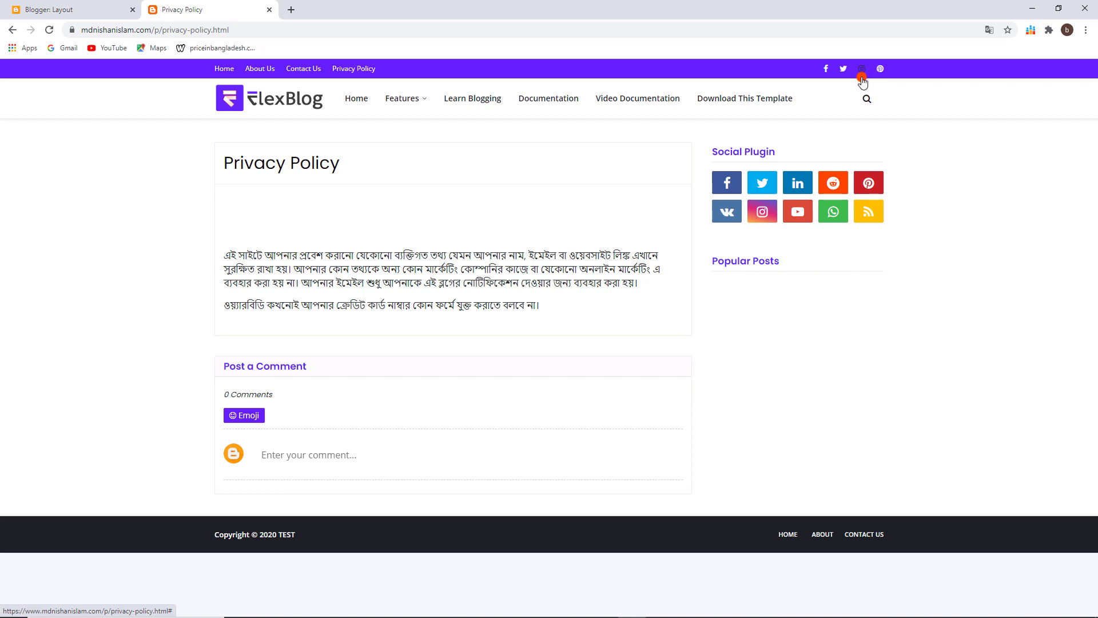
# In the layout's Social Top link list, replace the facebook link's account name after fb.com/ with the blog owner's and save the entry
pyautogui.hotkey('ctrl', 'Tab')
pyautogui.scroll(7, 498, 229)
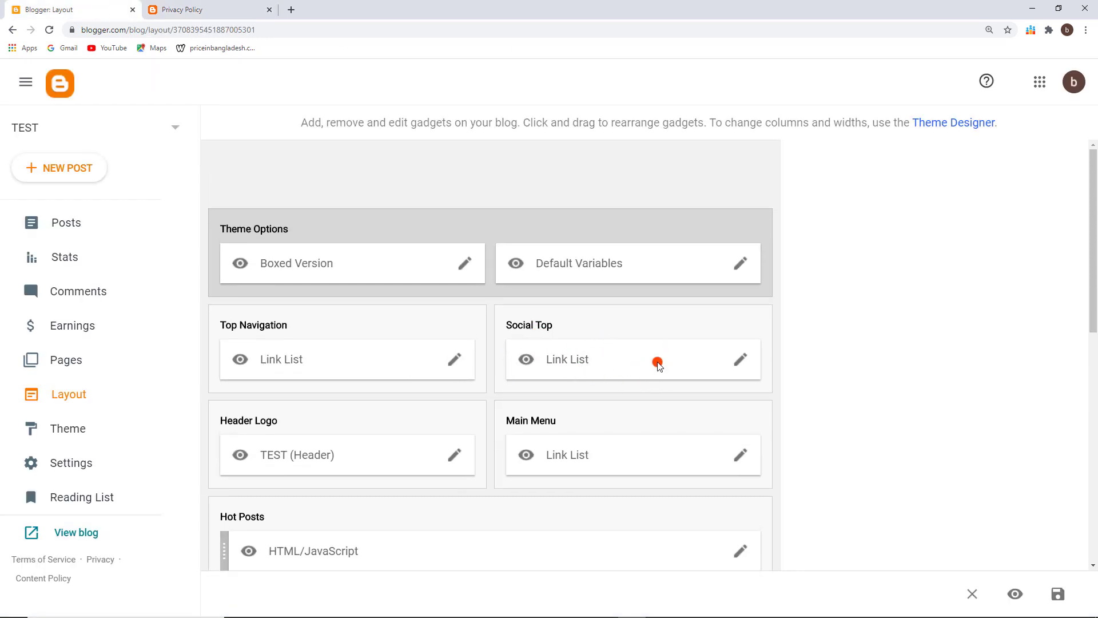
pyautogui.click(740, 359)
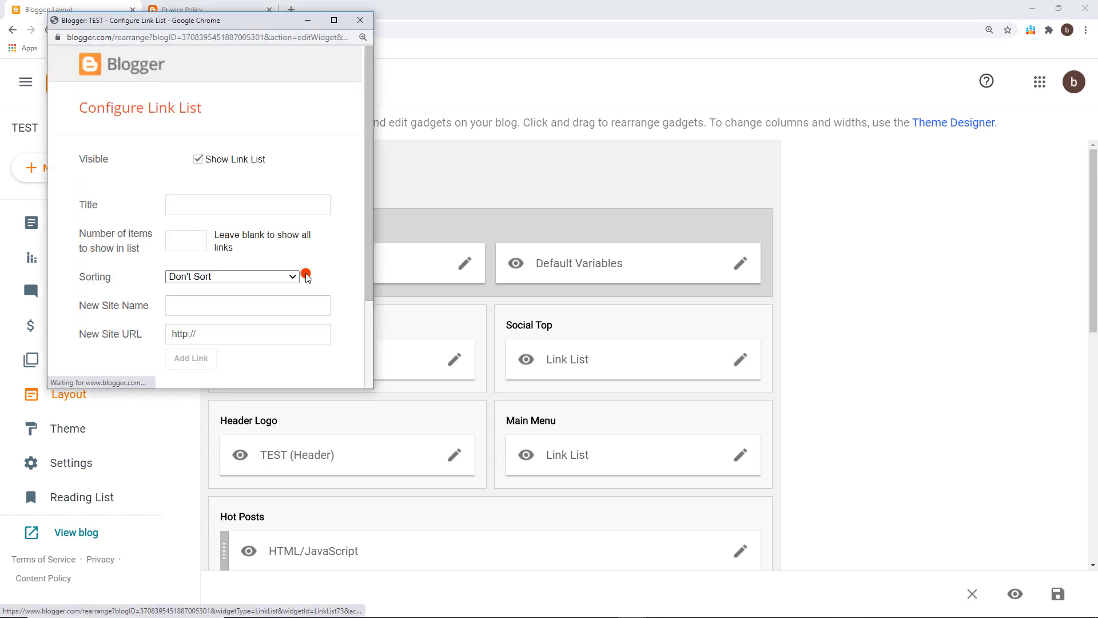
pyautogui.scroll(-2, 292, 278)
pyautogui.scroll(1, 218, 302)
pyautogui.scroll(-1, 218, 301)
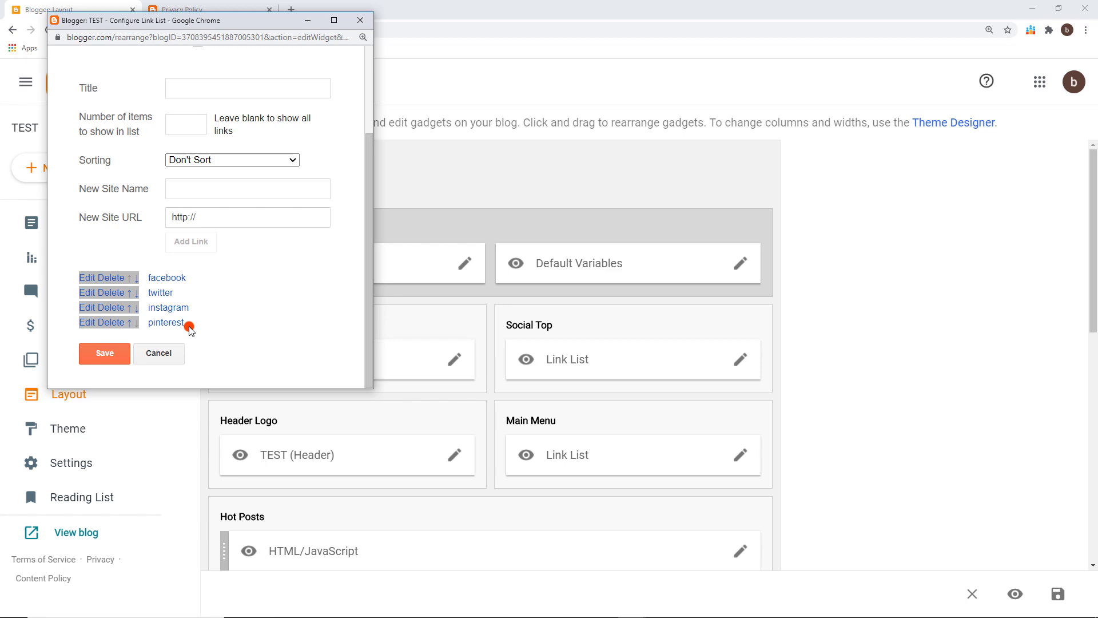
pyautogui.click(211, 191)
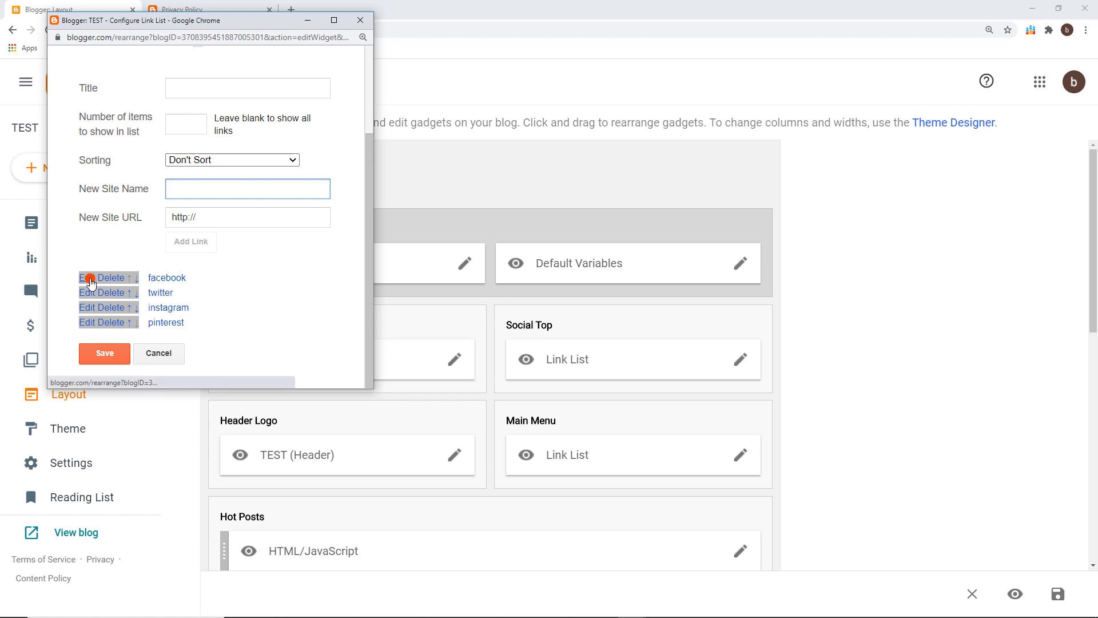
pyautogui.click(94, 280)
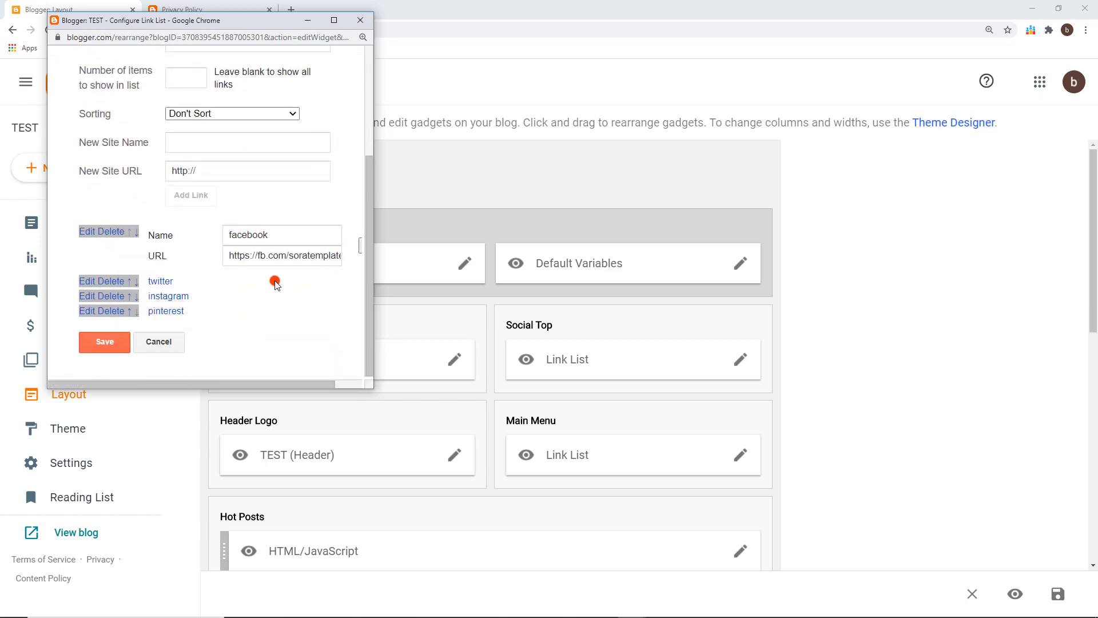
pyautogui.click(292, 253)
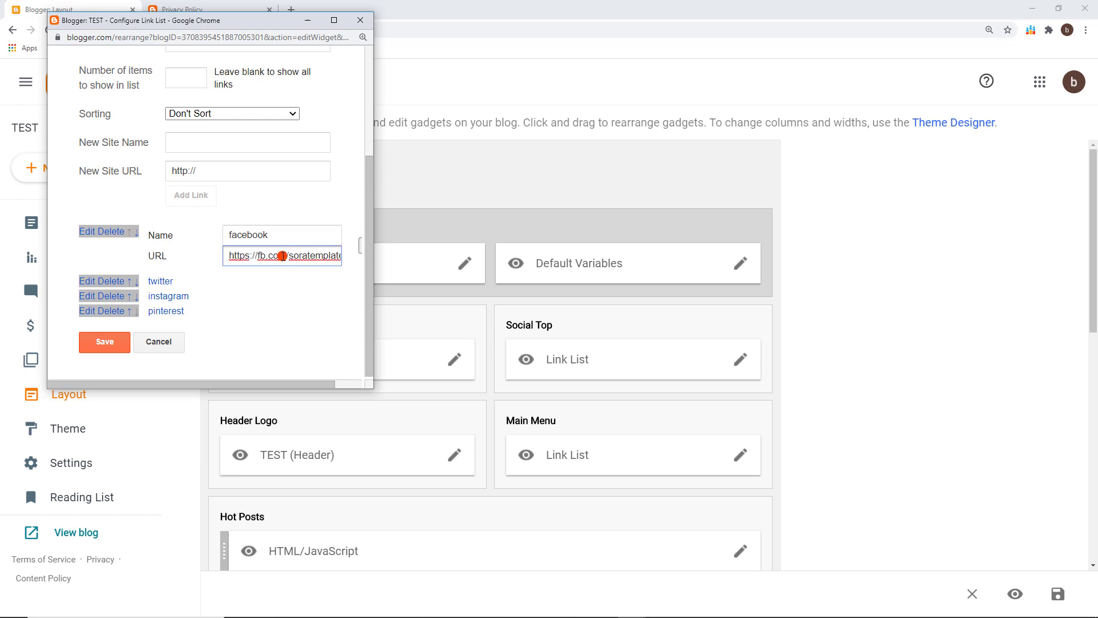
pyautogui.moveTo(293, 253); pyautogui.dragTo(572, 250)
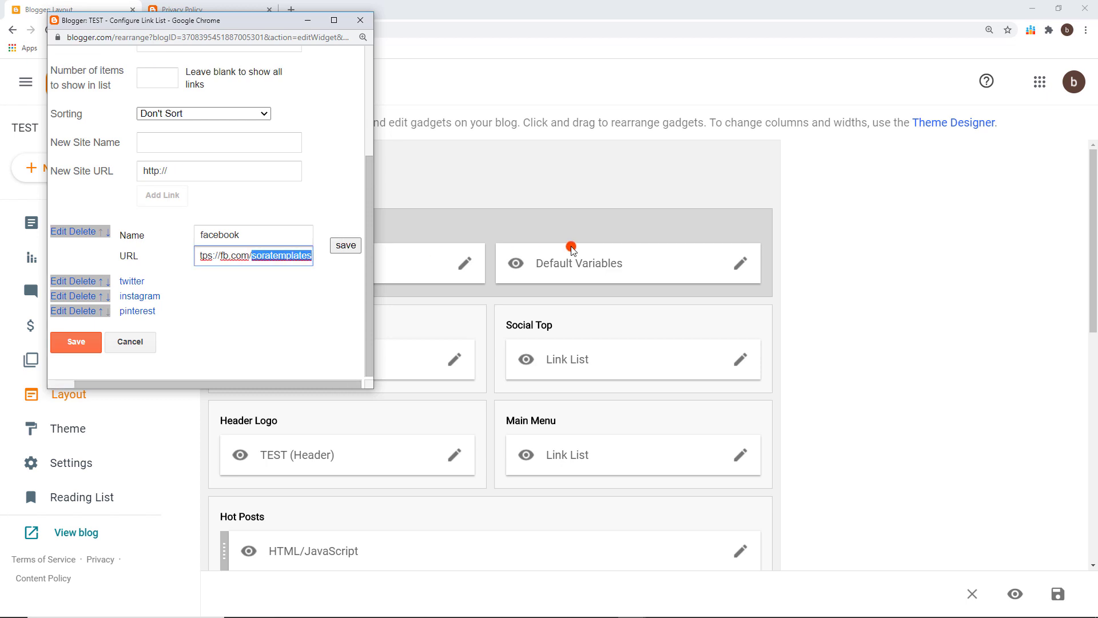
pyautogui.write('t')
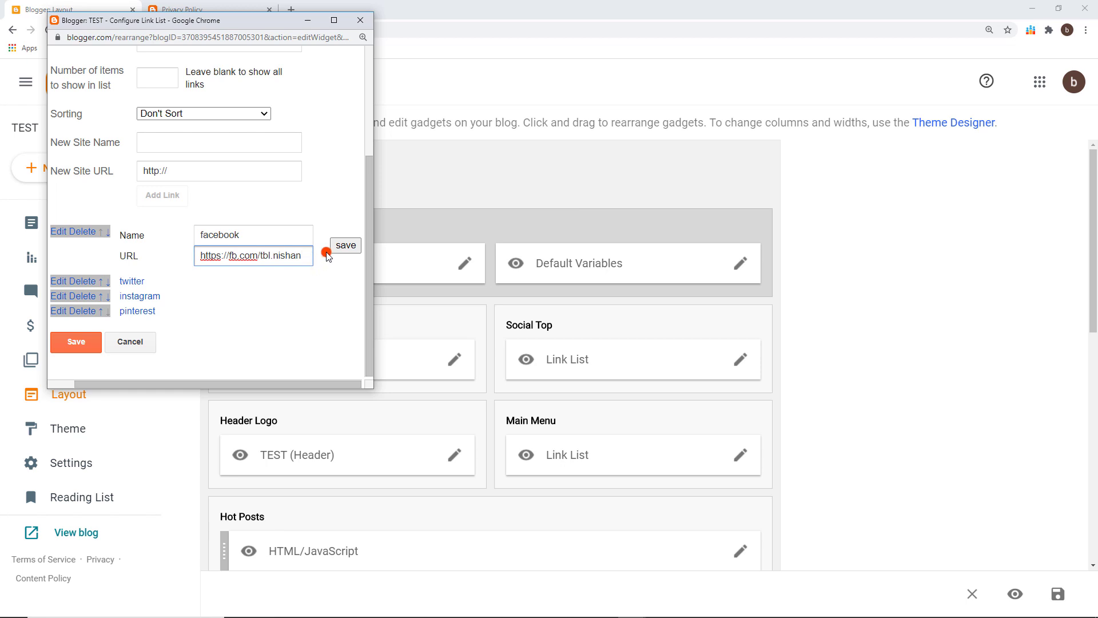
pyautogui.click(352, 248)
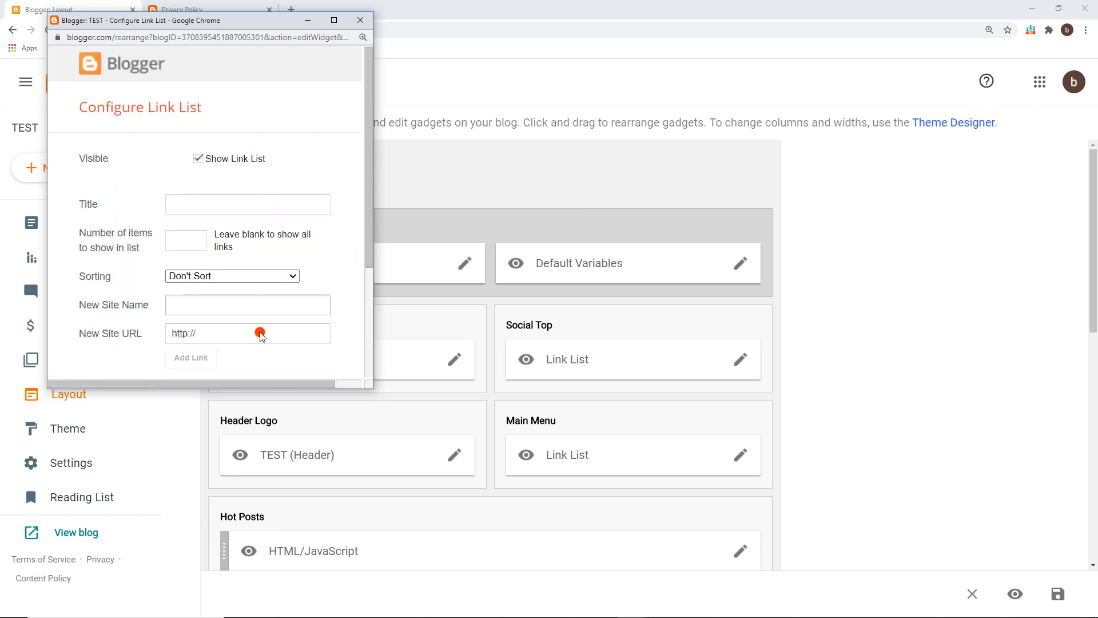
# Look at the twitter entry's name and URL, then save the Social Top link list and the layout
pyautogui.scroll(-3, 260, 335)
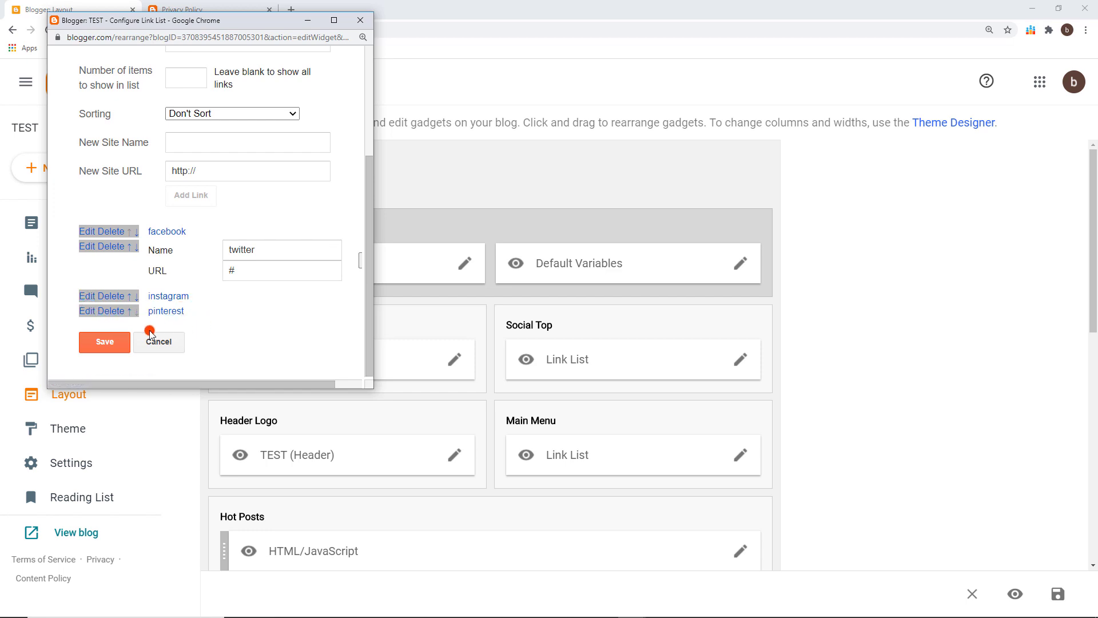
pyautogui.click(221, 145)
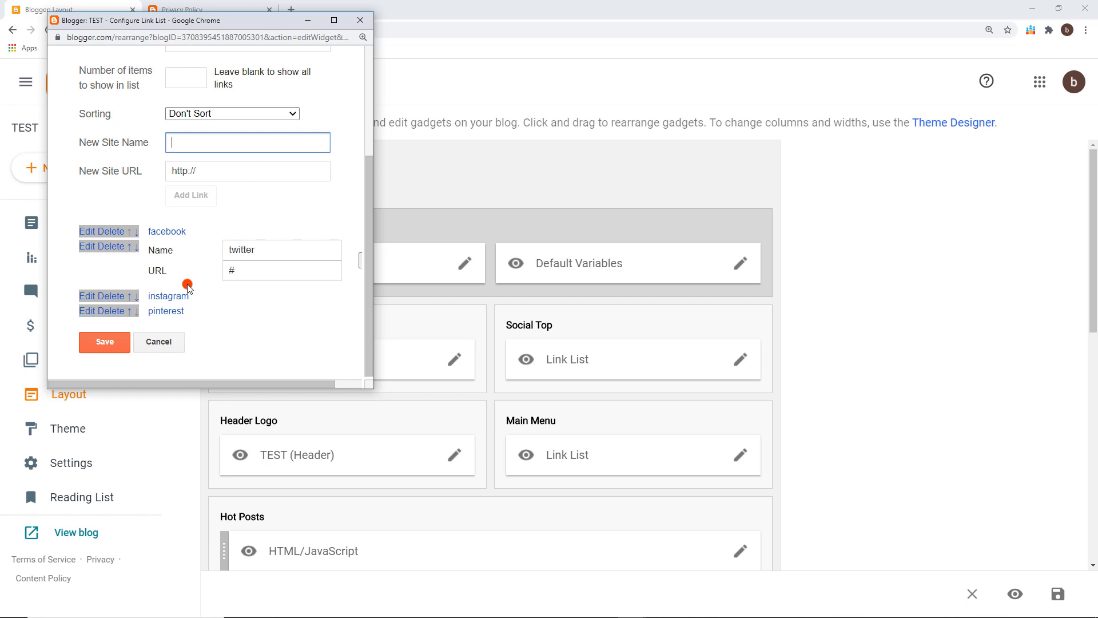
pyautogui.click(113, 341)
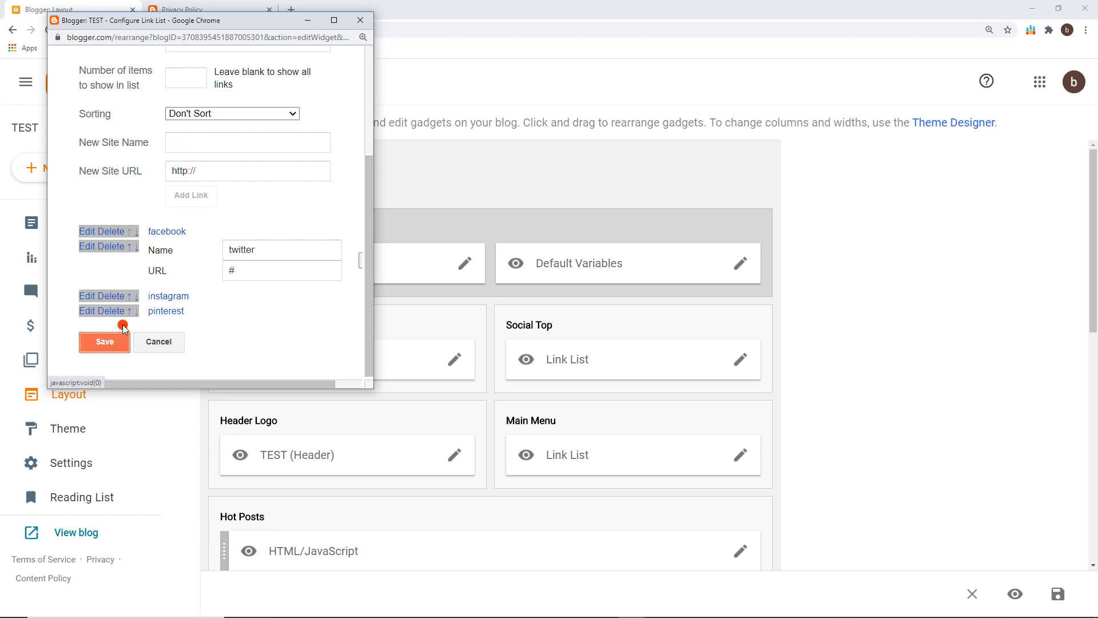
pyautogui.click(1045, 594)
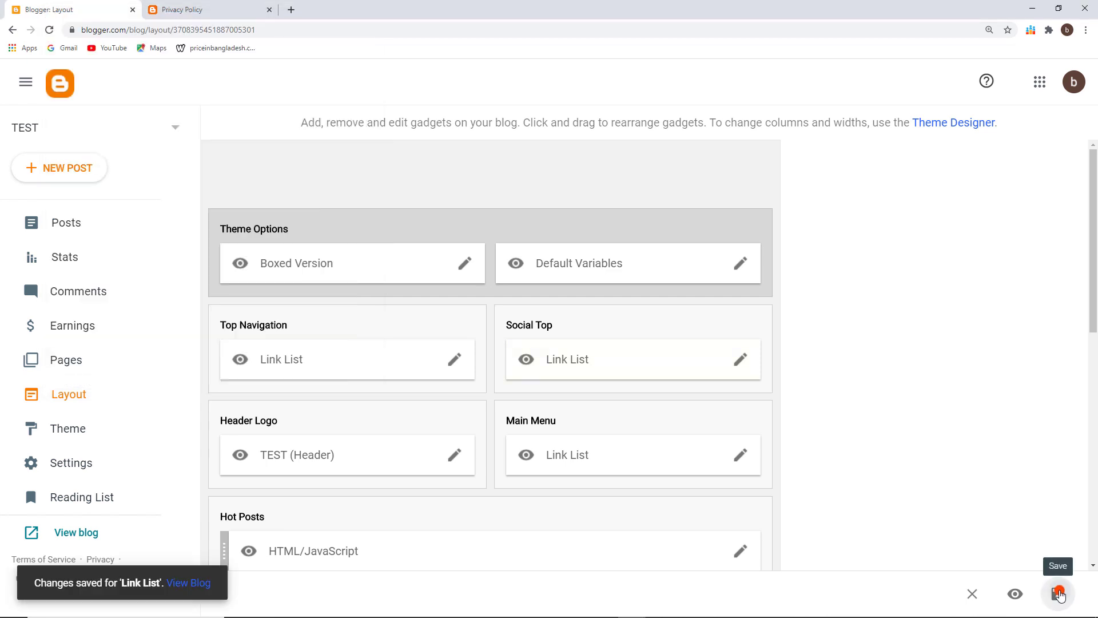
# Reload the blog's Privacy Policy page, test the Facebook link in its header and return to the page
pyautogui.click(583, 455)
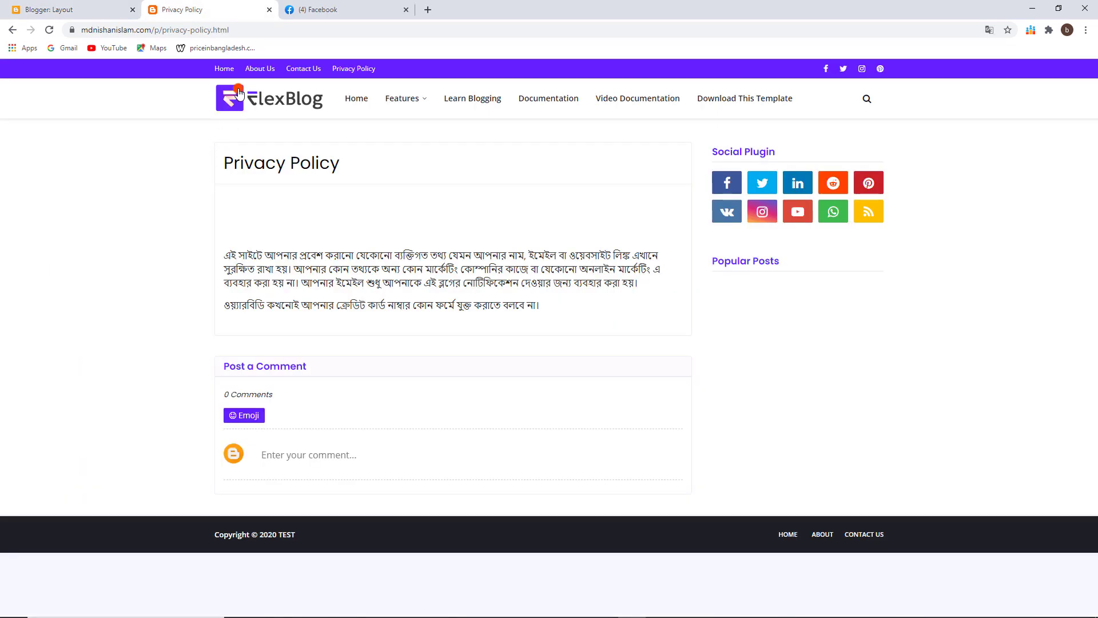
pyautogui.click(50, 29)
pyautogui.click(827, 69)
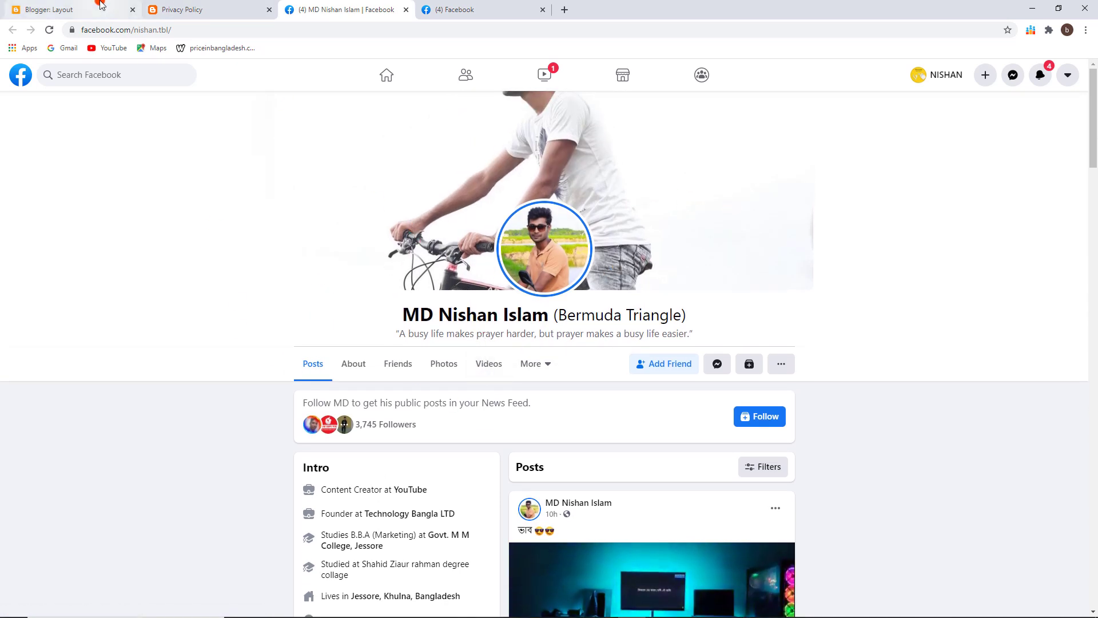
pyautogui.click(220, 10)
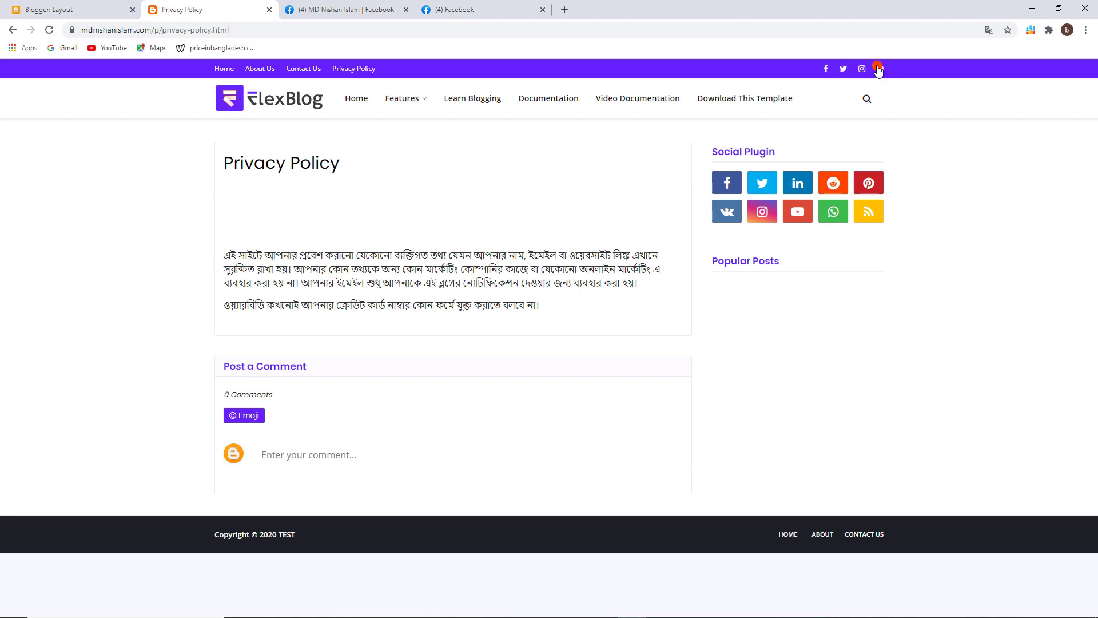
pyautogui.click(826, 69)
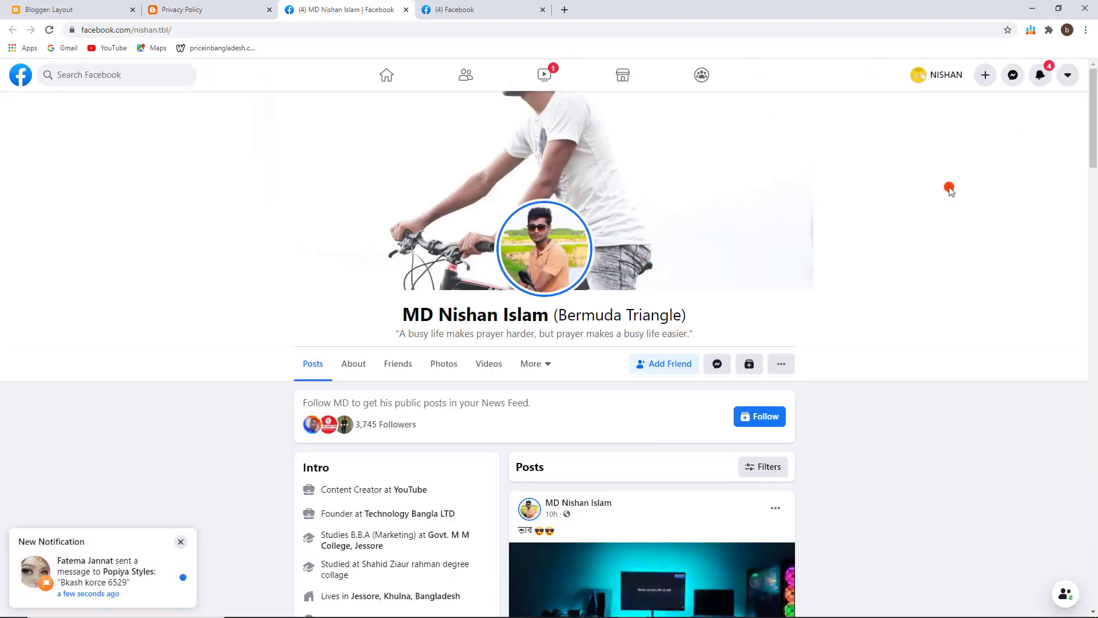
pyautogui.click(189, 10)
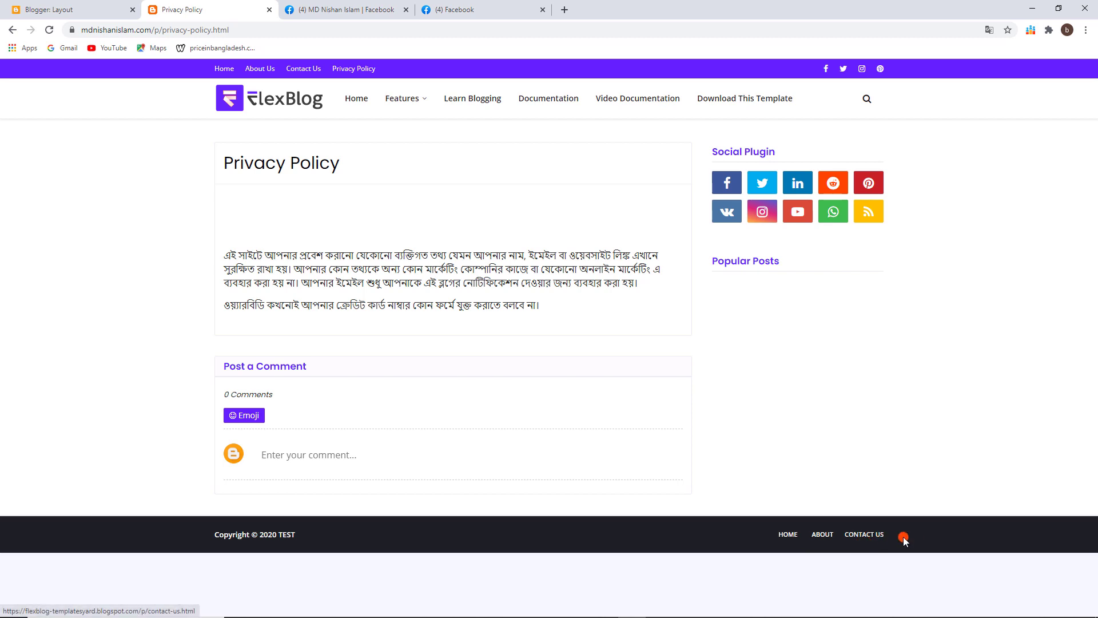
# Examine the links in the layout's Footer Menu Widget, close it without saving and return to the blog page
pyautogui.click(18, 11)
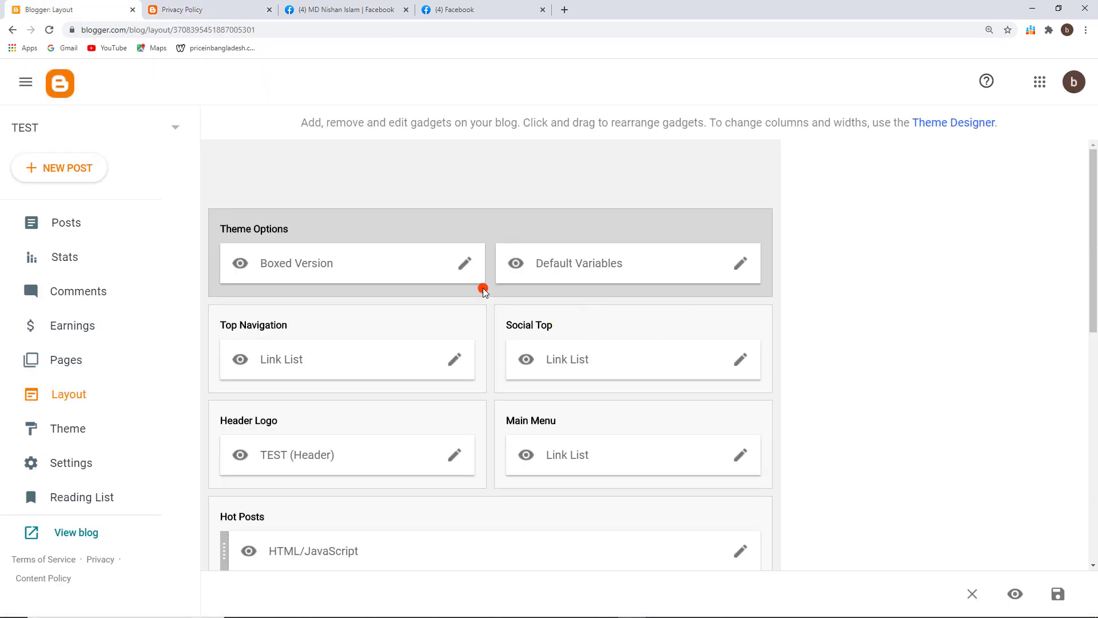
pyautogui.scroll(-9, 483, 292)
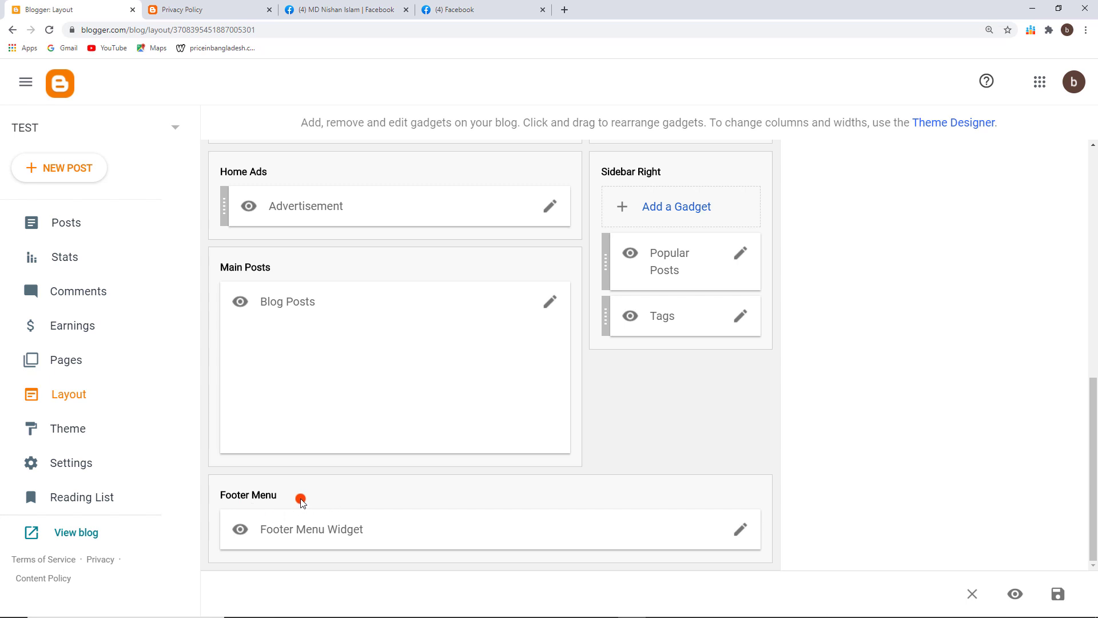
pyautogui.click(206, 9)
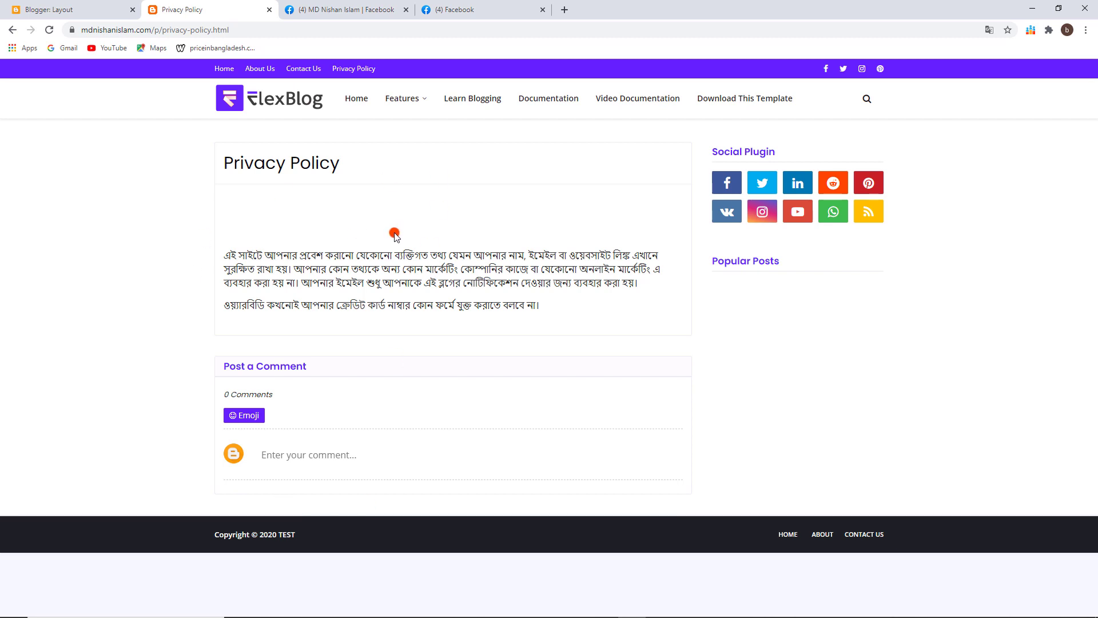
pyautogui.hotkey('ctrl', 'shift', 'Tab')
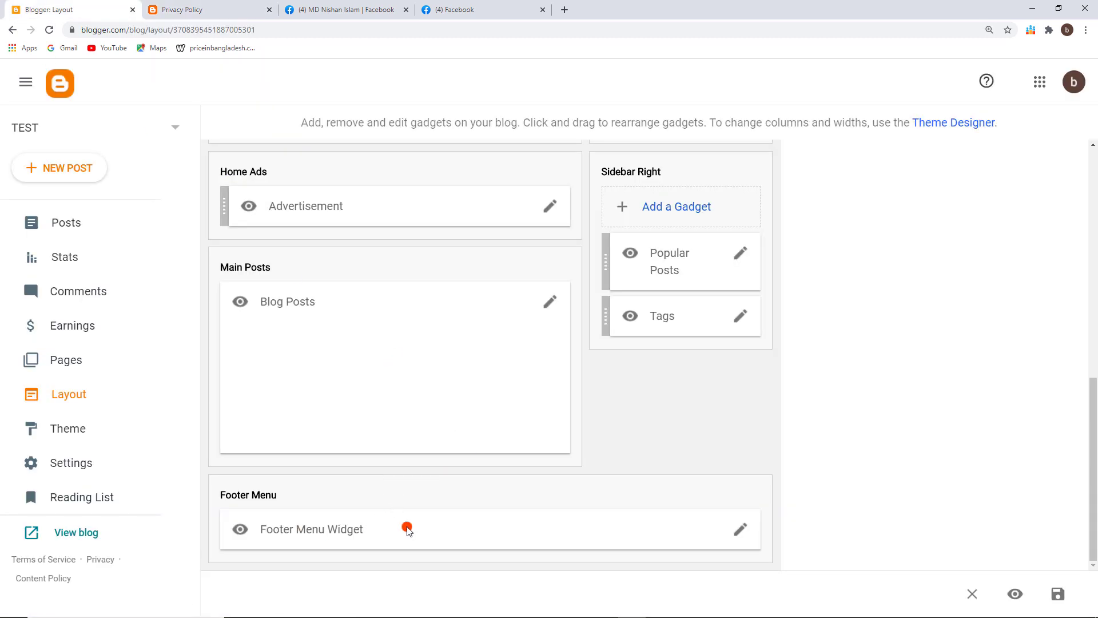
pyautogui.click(740, 530)
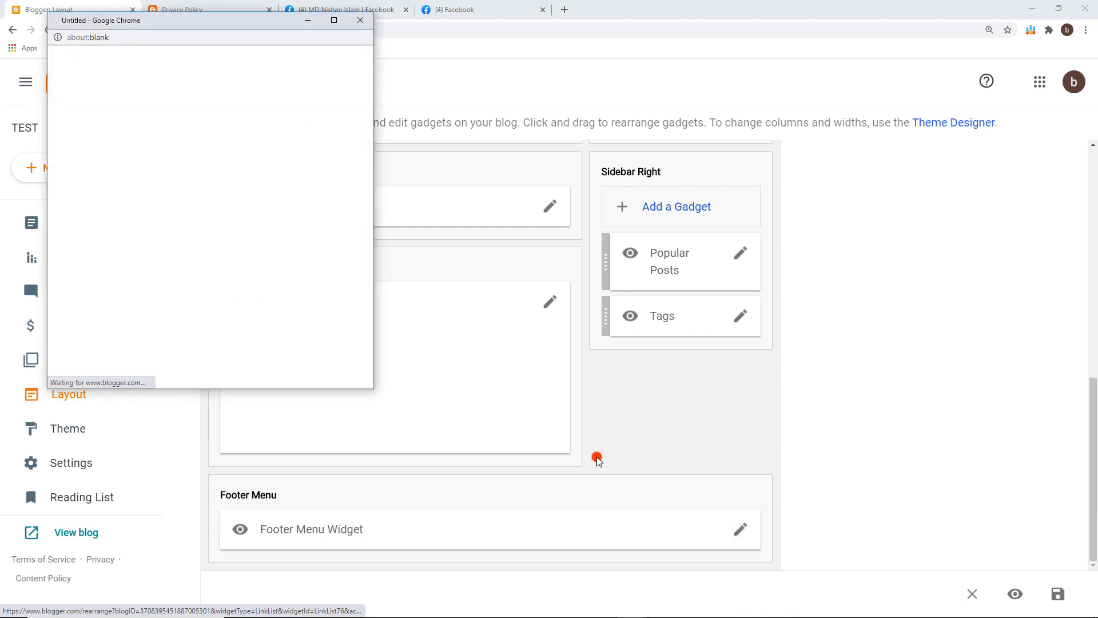
pyautogui.scroll(-3, 224, 295)
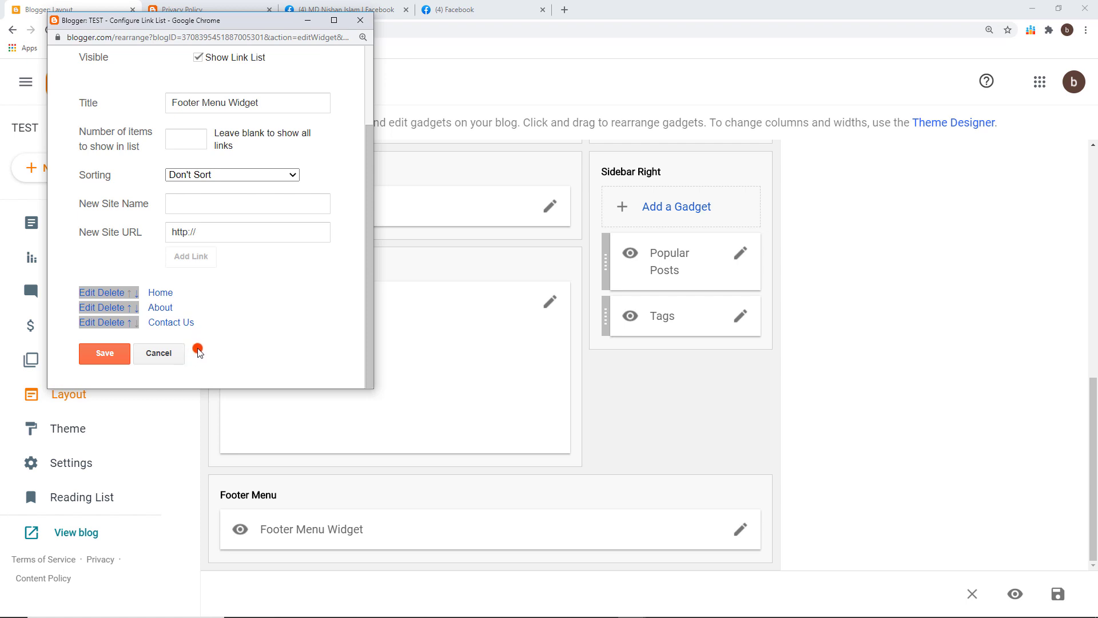
pyautogui.click(160, 353)
pyautogui.hotkey('ctrl', 'Tab')
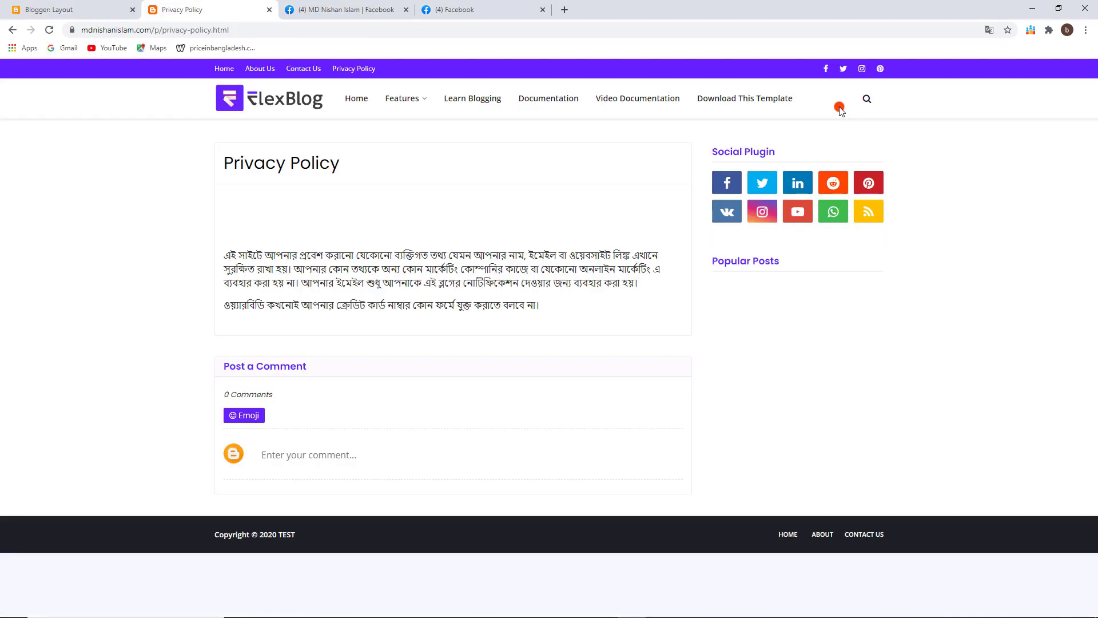